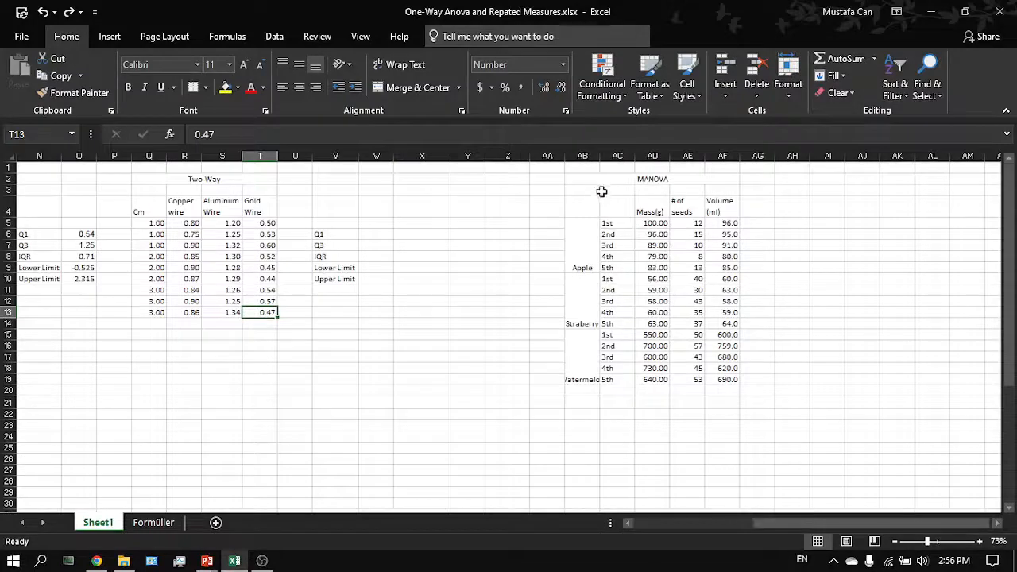
- Select the Mass(g) values of the MANOVA table to examine the data
left_click(601, 177)
left_click_drag(601, 177, 640, 379)
left_click(640, 379)
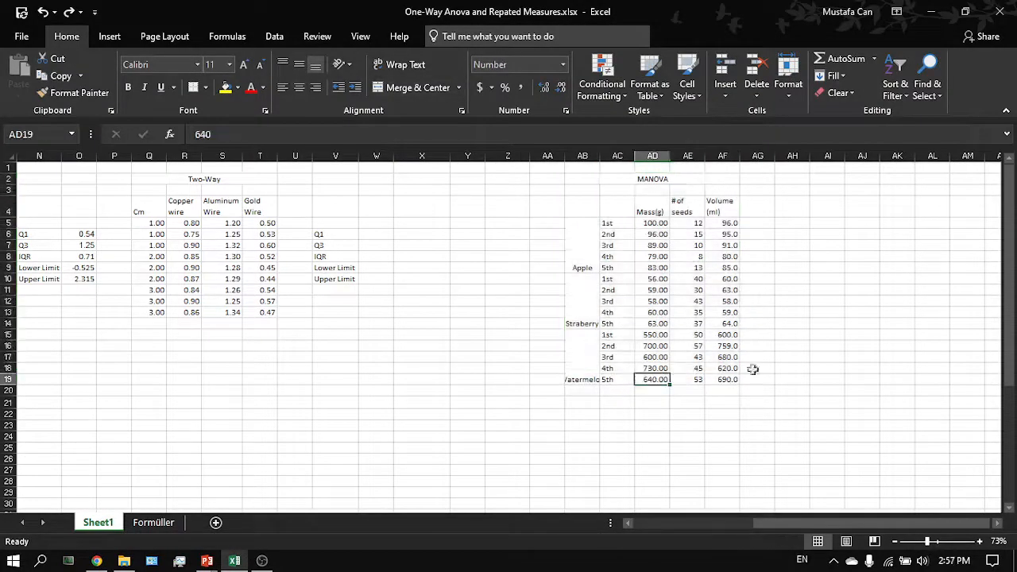
- Examine the MANOVA table's fruit groups, the three dependent-variable headers and the MANOVA title
scroll(774, 367, "right", 2)
left_click(655, 199)
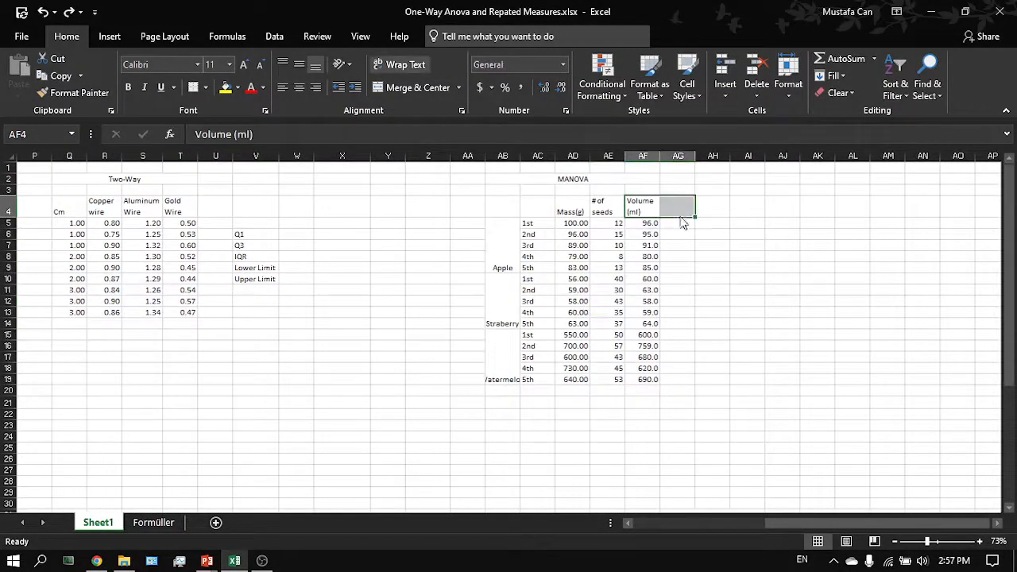
left_click(681, 200)
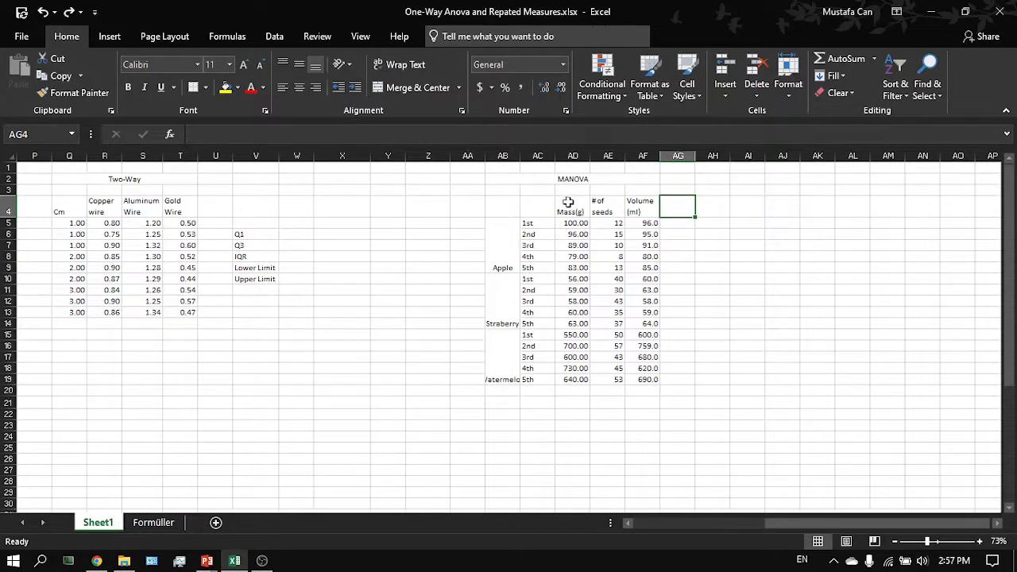
left_click_drag(503, 247, 499, 379)
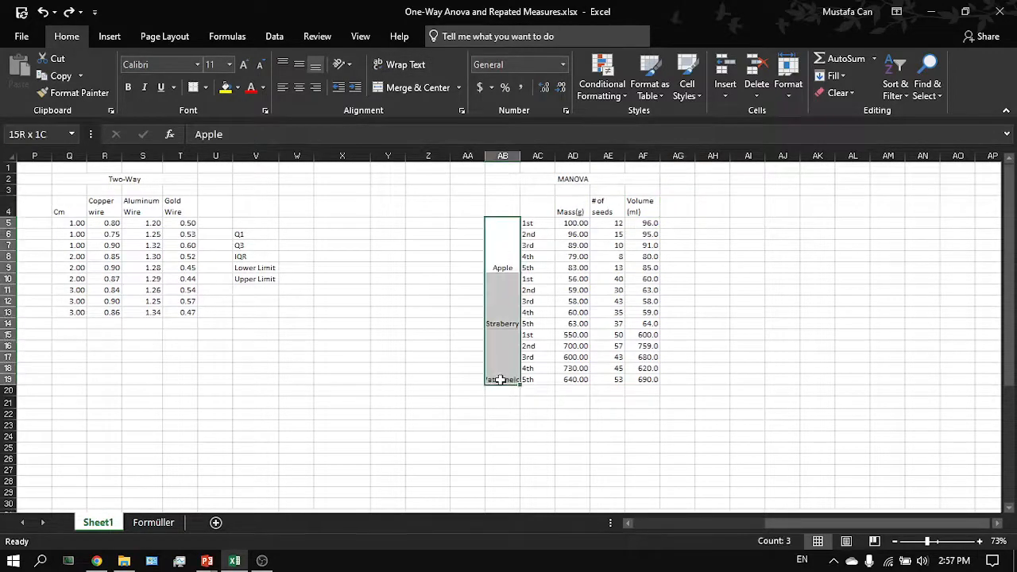
mouse_move(502, 340)
left_mouse_down()
mouse_move(508, 282)
mouse_move(511, 350)
left_mouse_up()
left_click(510, 349)
left_click(510, 290)
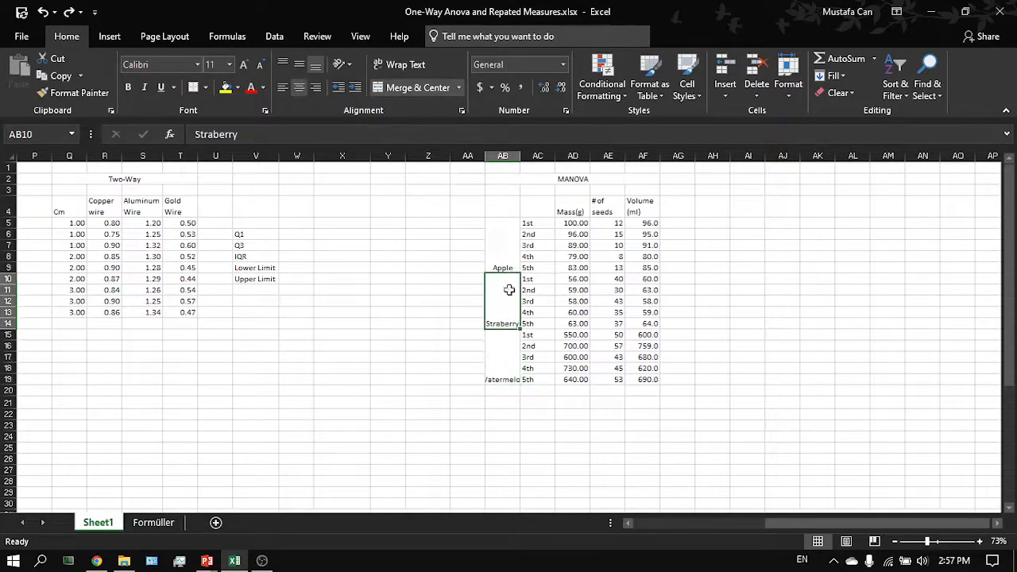
left_click(507, 364)
left_click_drag(560, 197, 659, 198)
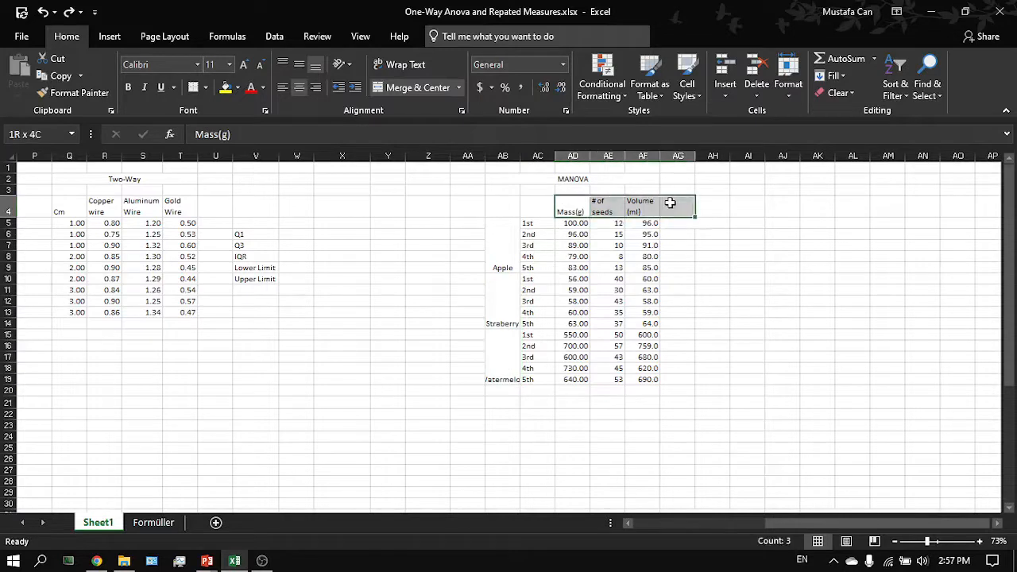
left_click(671, 203)
left_click(586, 182)
left_click(588, 187)
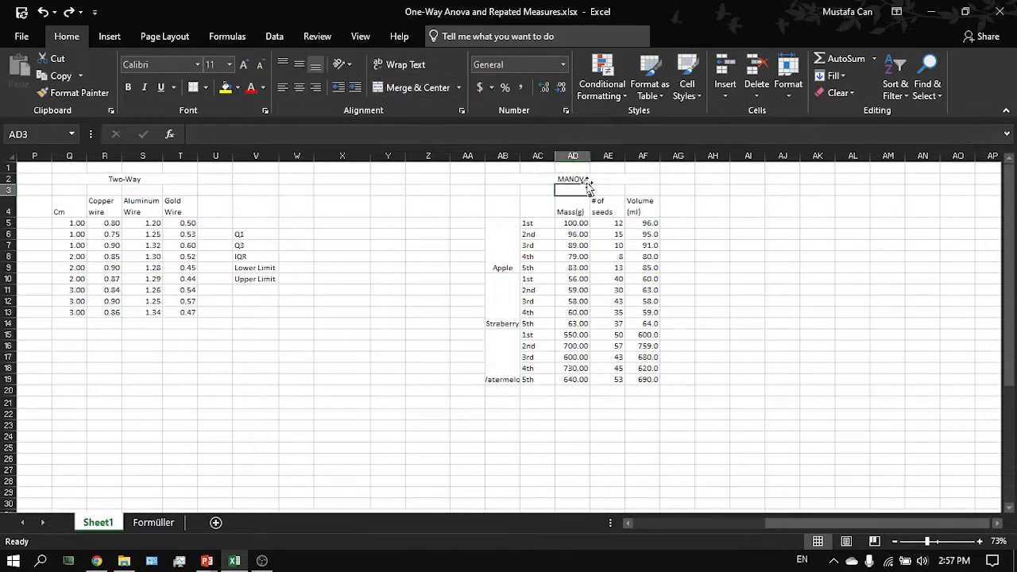
left_click(586, 179)
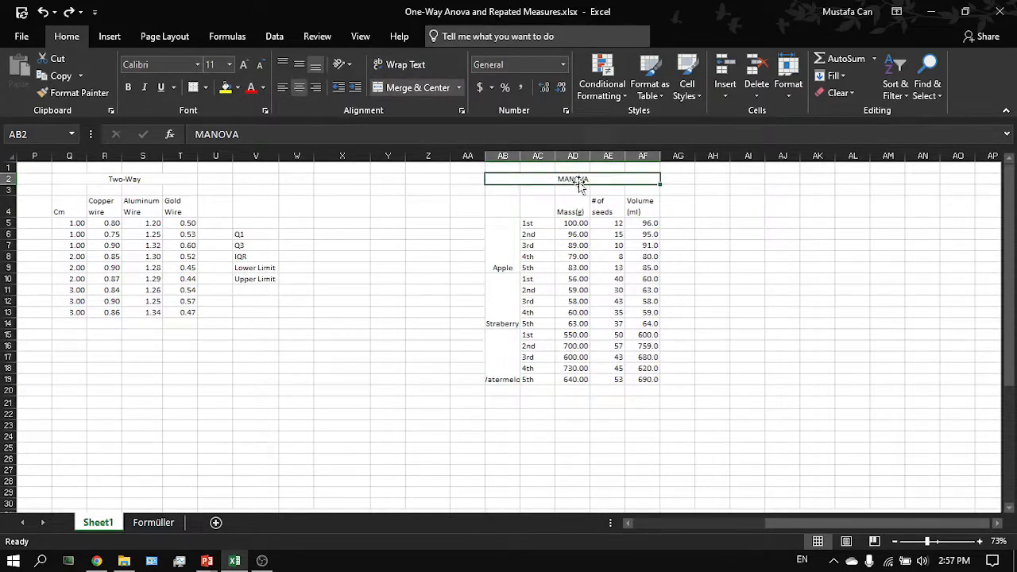
left_click(514, 241)
left_click_drag(558, 203, 653, 206)
left_click(648, 206)
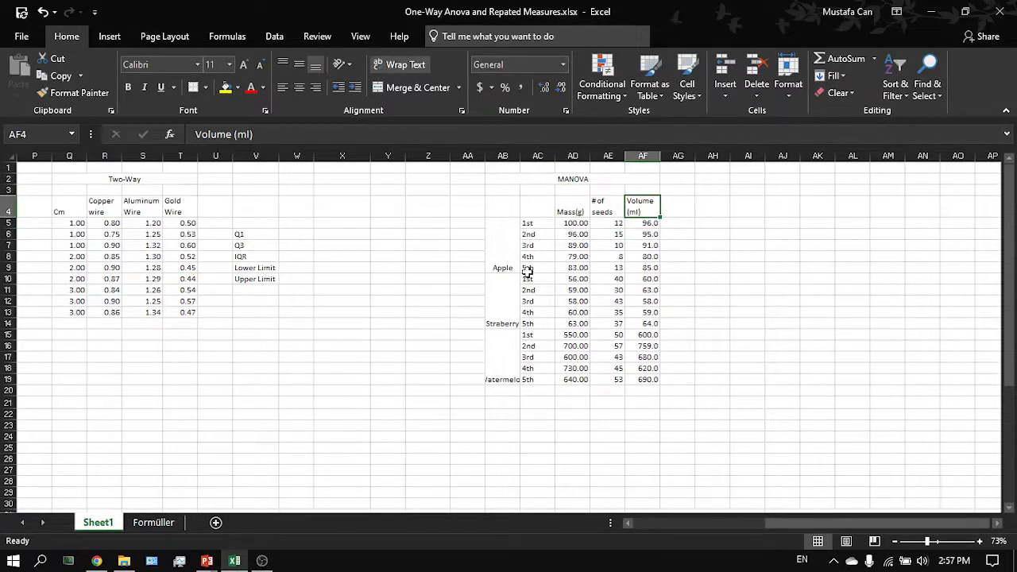
- Switch briefly to the slideshow on ANOVA variants and return to the workbook
key("alt+Tab")
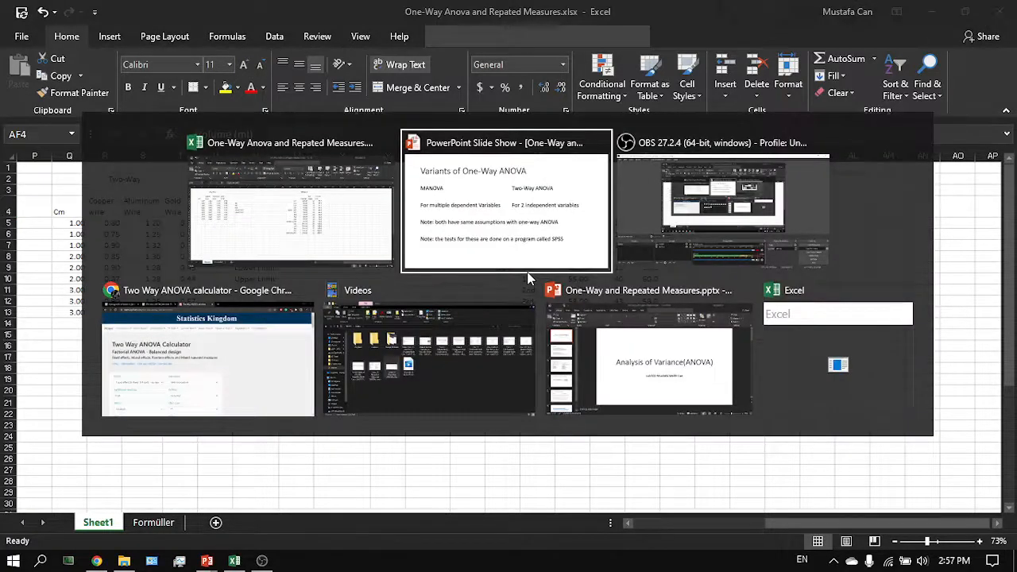
key("alt+Tab")
key("alt+Tab")
key("alt+Tab")
key("alt+Tab")
key("alt+Tab")
key("alt+Tab")
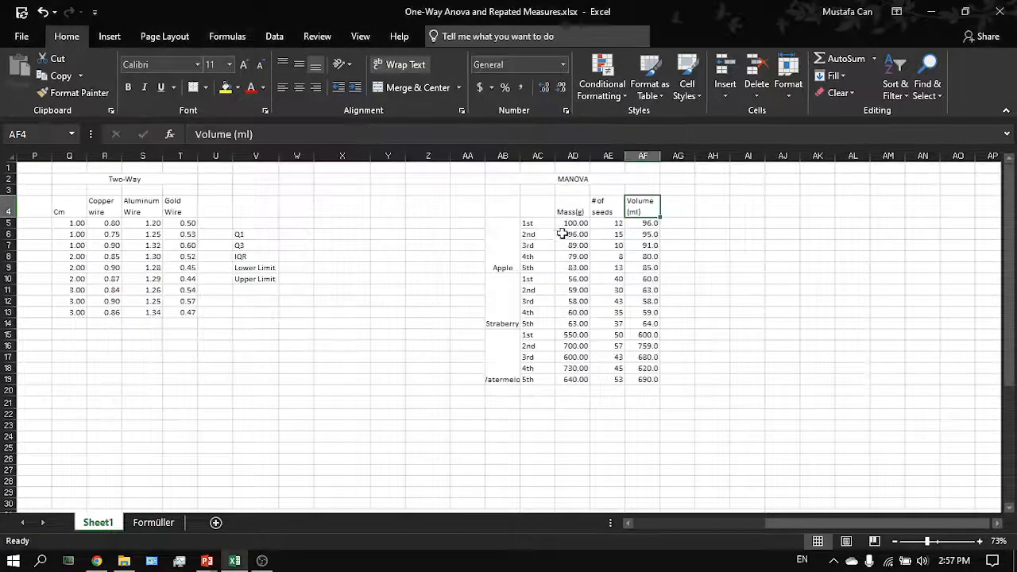
left_click(572, 226)
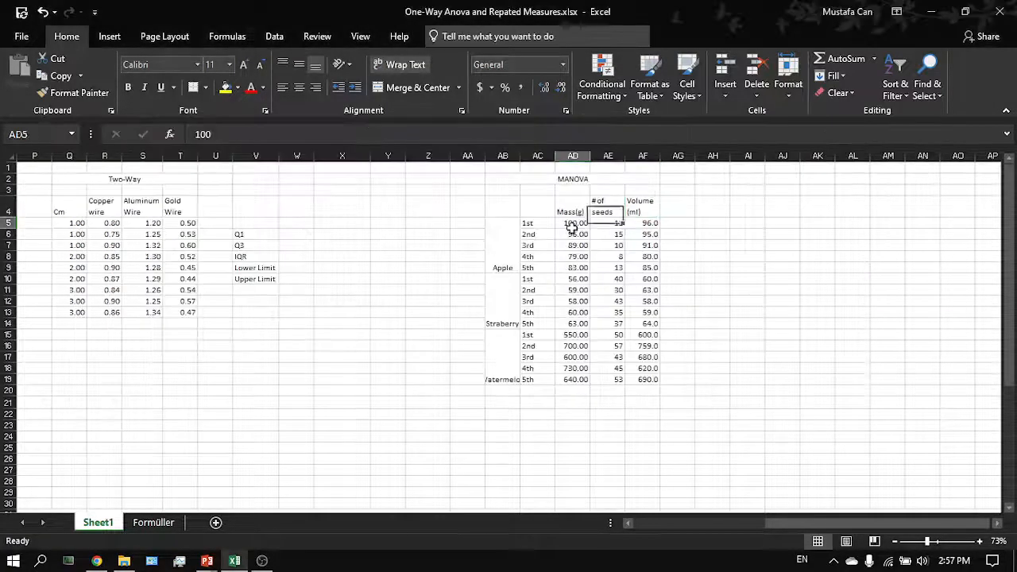
- Review the MANOVA data by selecting each dependent-variable column, each fruit group and the whole table
left_click_drag(572, 227, 572, 380)
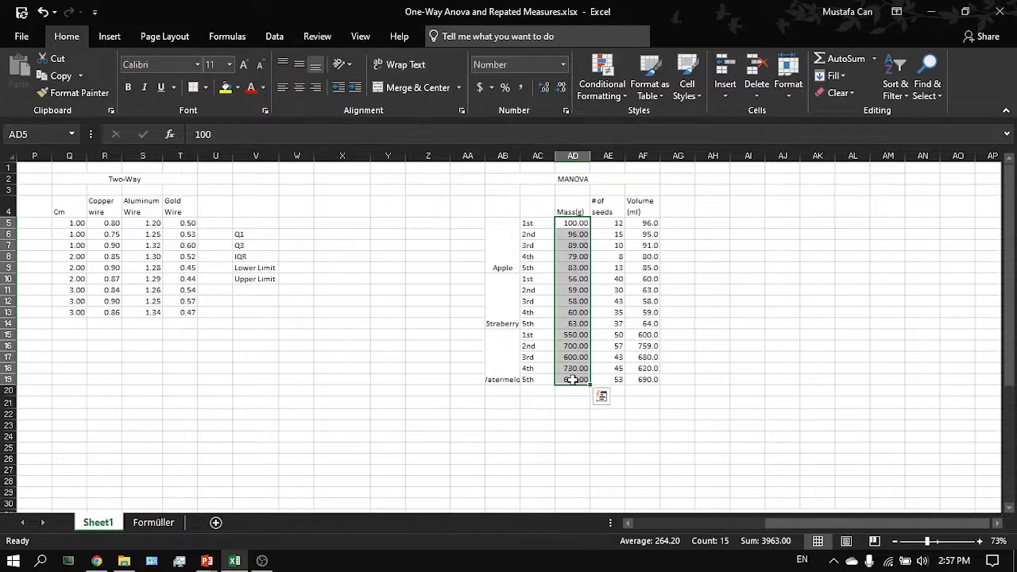
left_click_drag(582, 227, 585, 384)
left_click(584, 381)
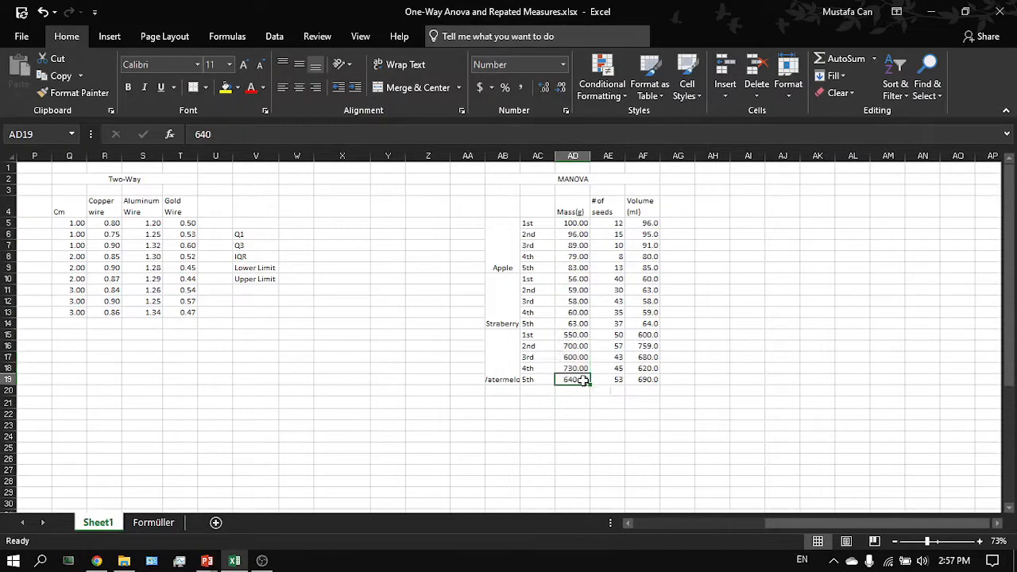
left_click_drag(609, 222, 622, 384)
left_click(645, 225)
left_click_drag(642, 244, 642, 380)
left_click_drag(505, 267, 507, 351)
left_click(506, 352)
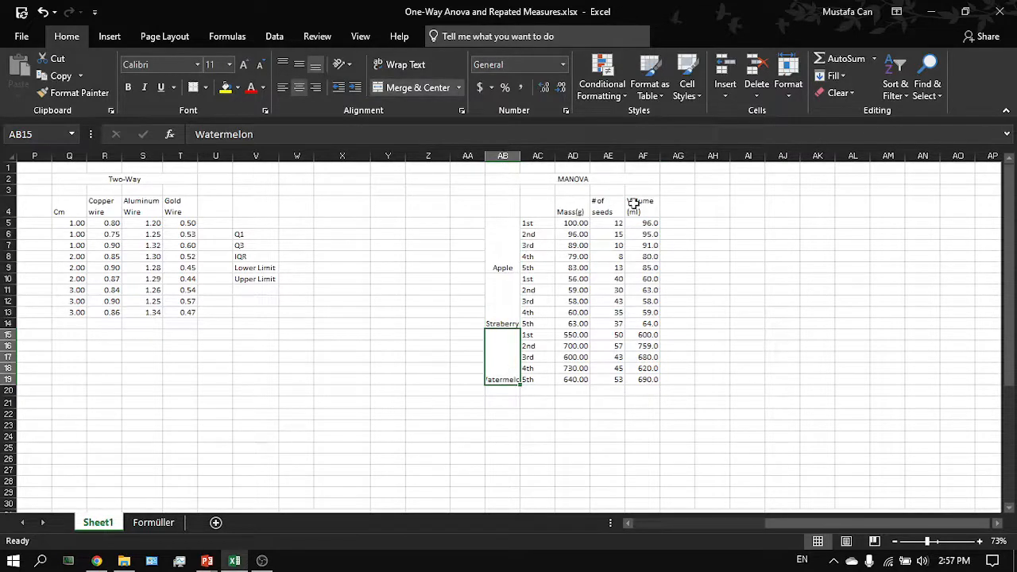
left_click_drag(513, 234, 509, 368)
left_click(509, 368)
left_click_drag(576, 172, 586, 362)
left_click(586, 367)
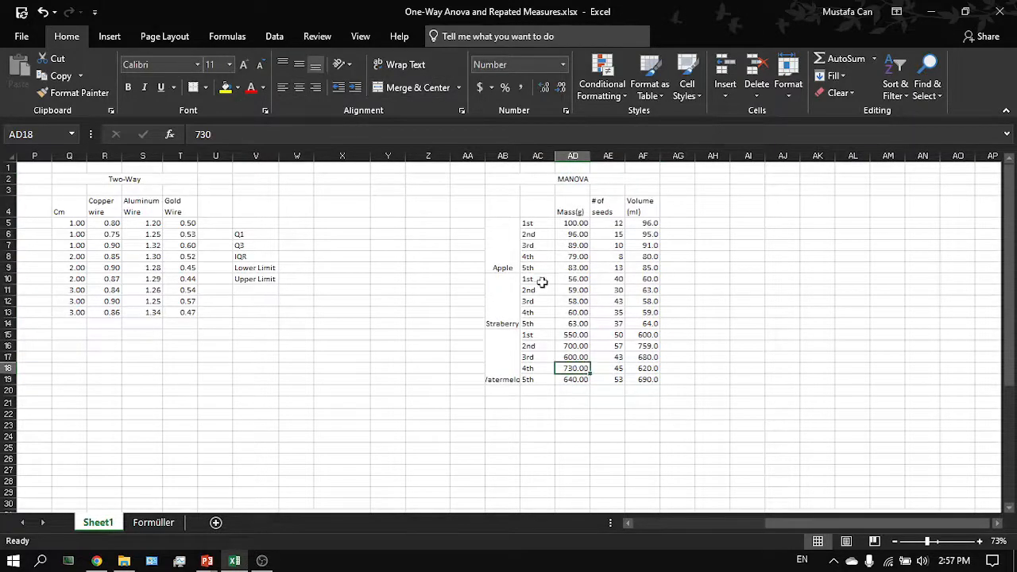
left_click_drag(563, 185, 578, 259)
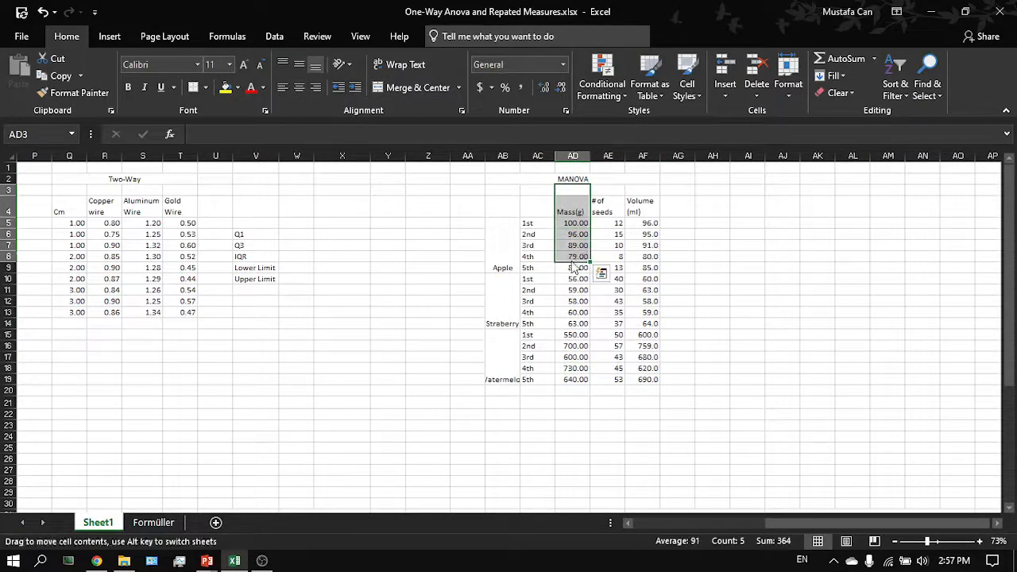
left_click(573, 179)
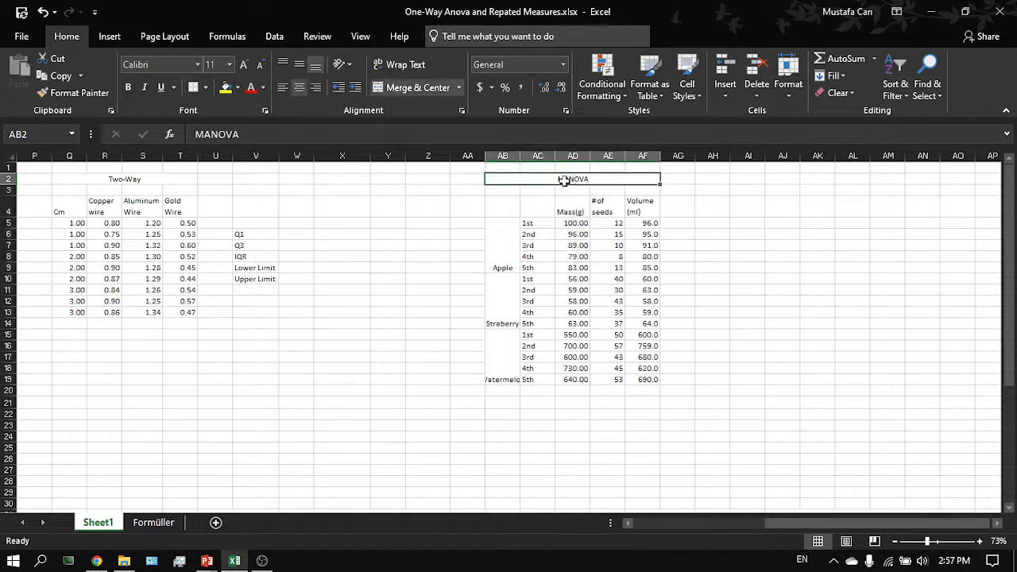
left_click(566, 304)
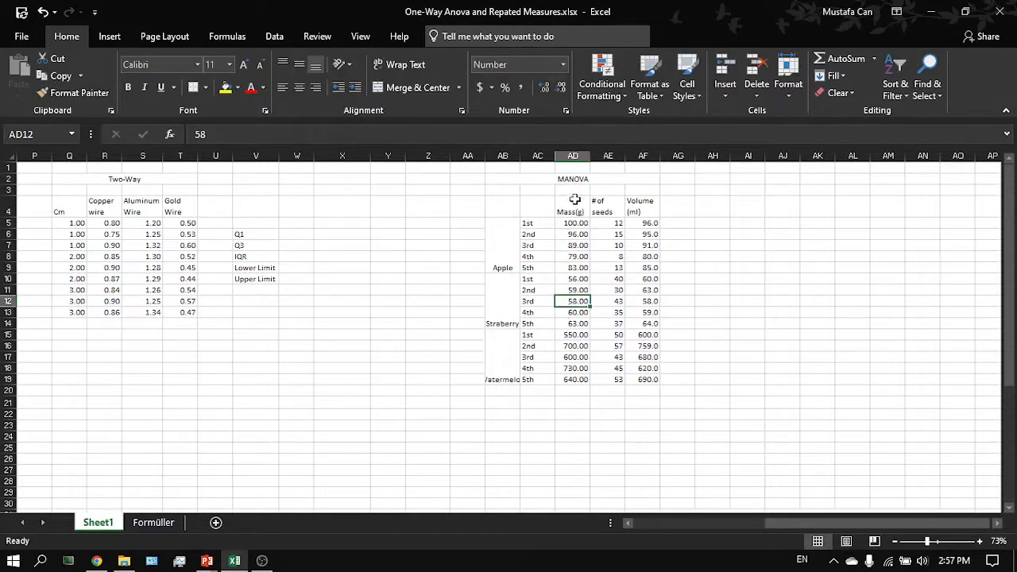
left_click_drag(584, 181, 586, 379)
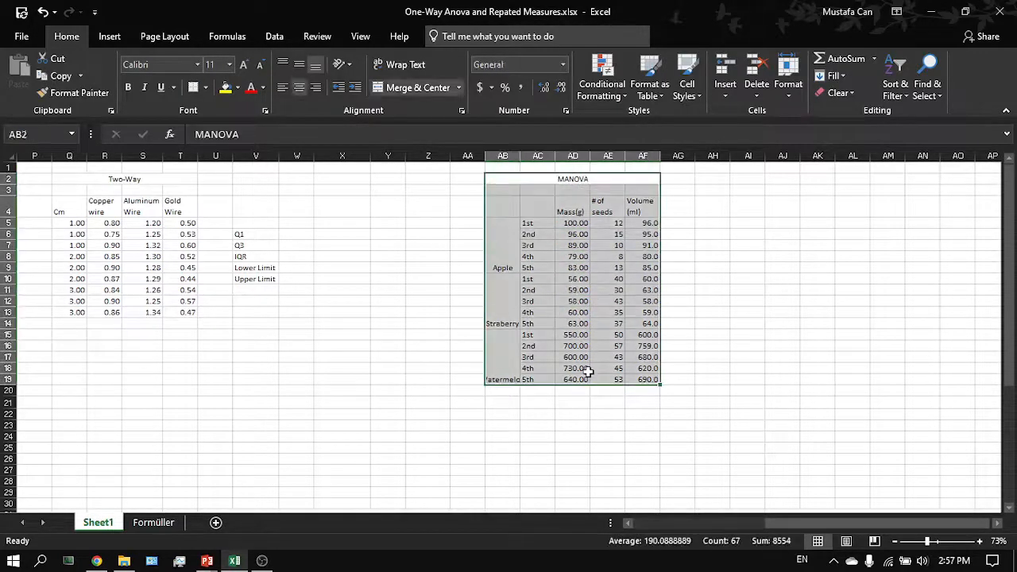
left_click(585, 367)
- Zoom in on the Two-Way table and examine its Cm column and wire-type headers
scroll(586, 367, "left", 4)
left_click(560, 243)
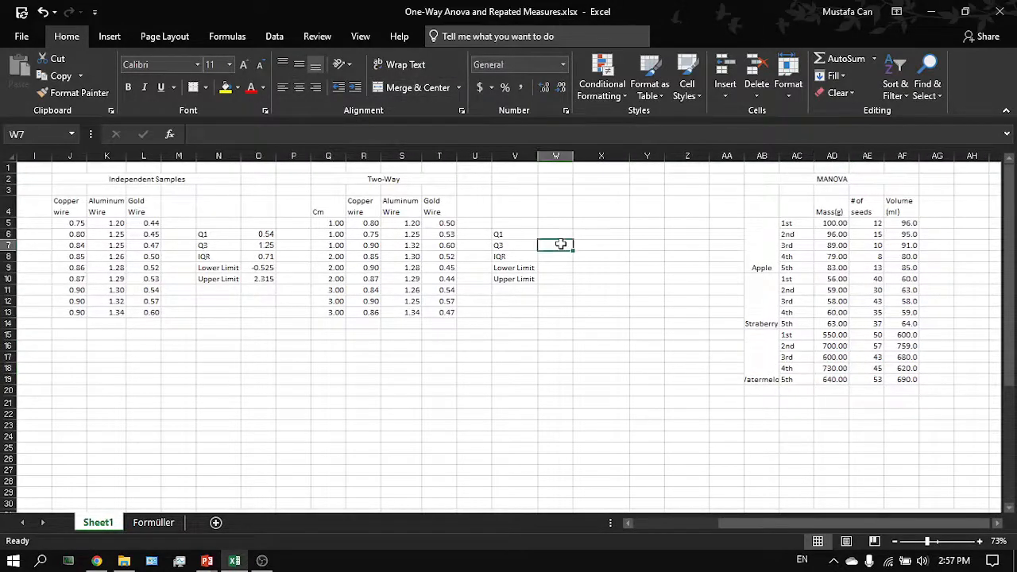
left_click(560, 233)
key("alt+Tab")
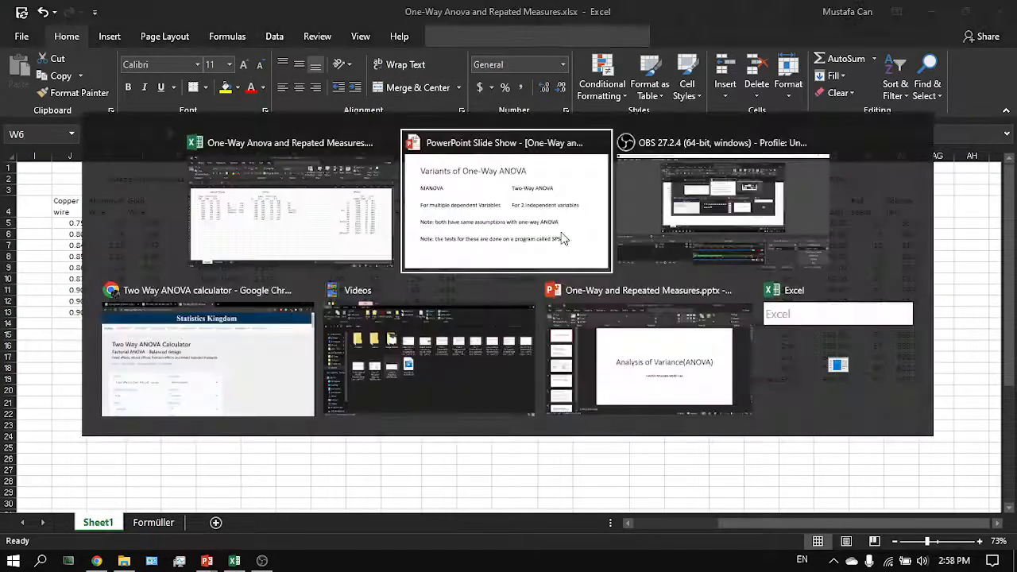
key("alt+Tab")
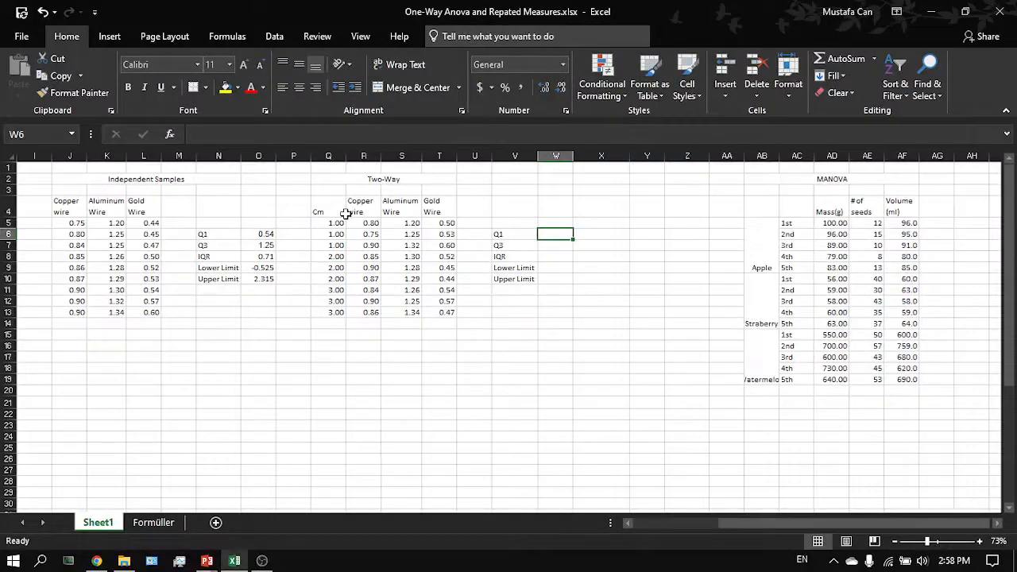
scroll(346, 213, "up", 2, "ctrl")
scroll(372, 208, "up", 2, "ctrl")
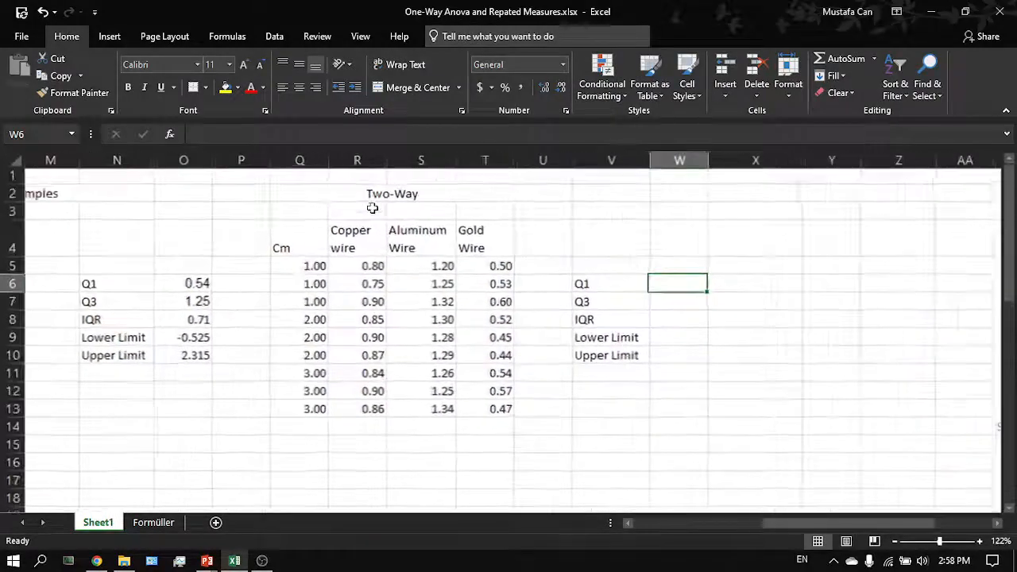
left_click_drag(418, 244, 538, 249)
left_click(680, 223)
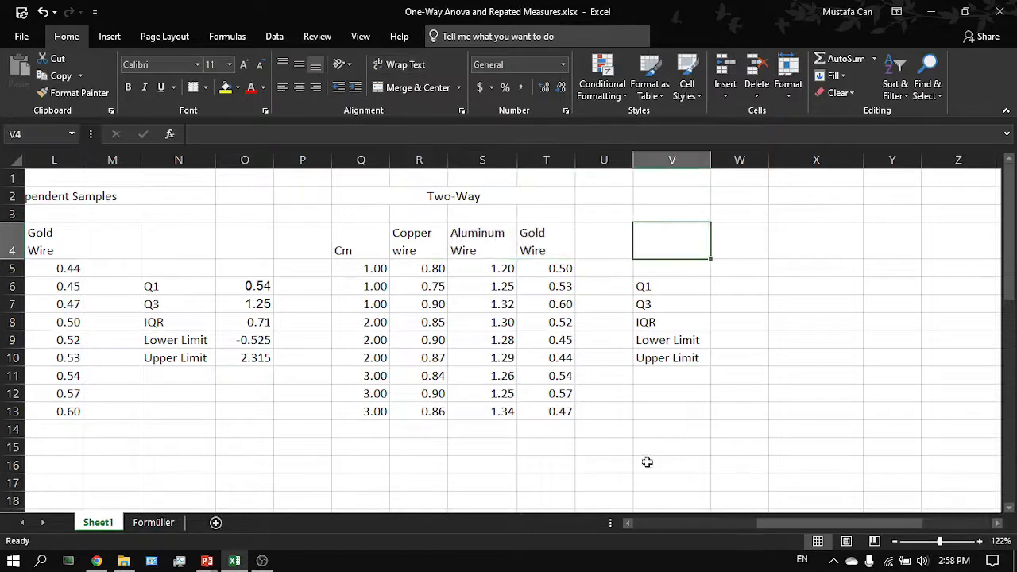
- Enter the note "1 I = type of wire" in cell R16 below the Two-Way table
left_click(432, 467)
type("1 I = ty")
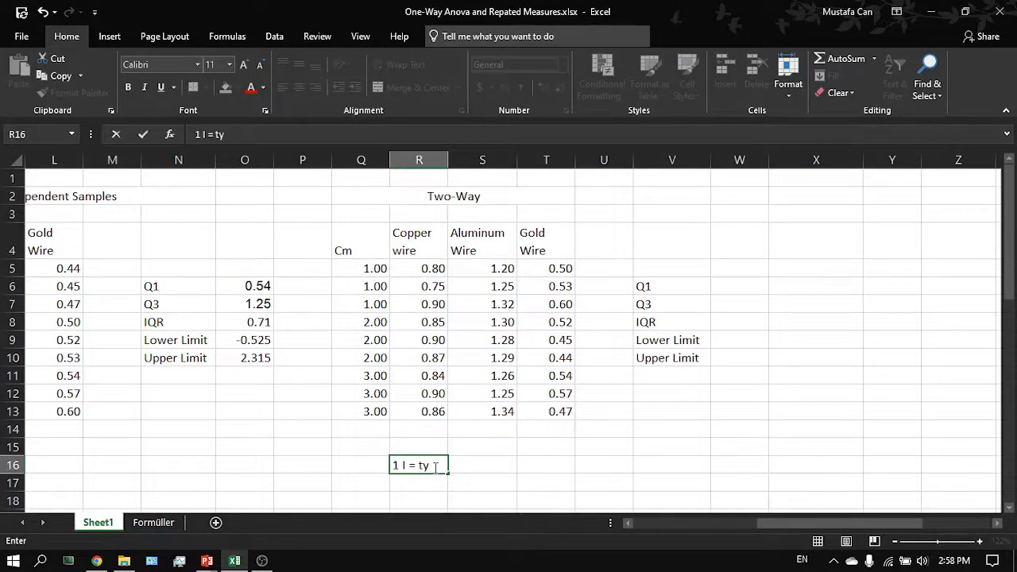
type("pe of wire")
key("Return")
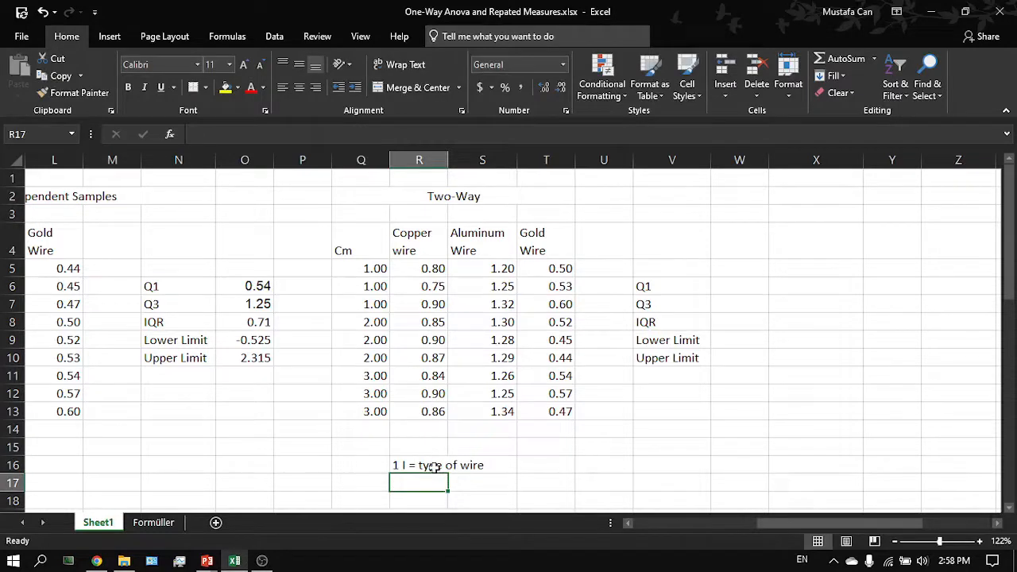
- Enter the note "1 I = cm" in cell R17
type("1i")
key("BackSpace")
type("I")
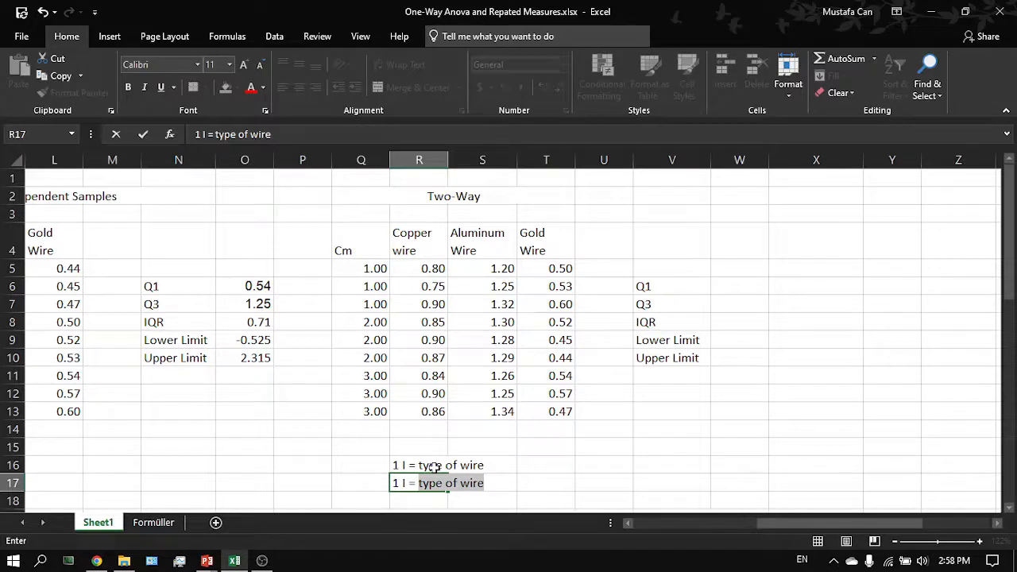
type(" =")
key("BackSpace")
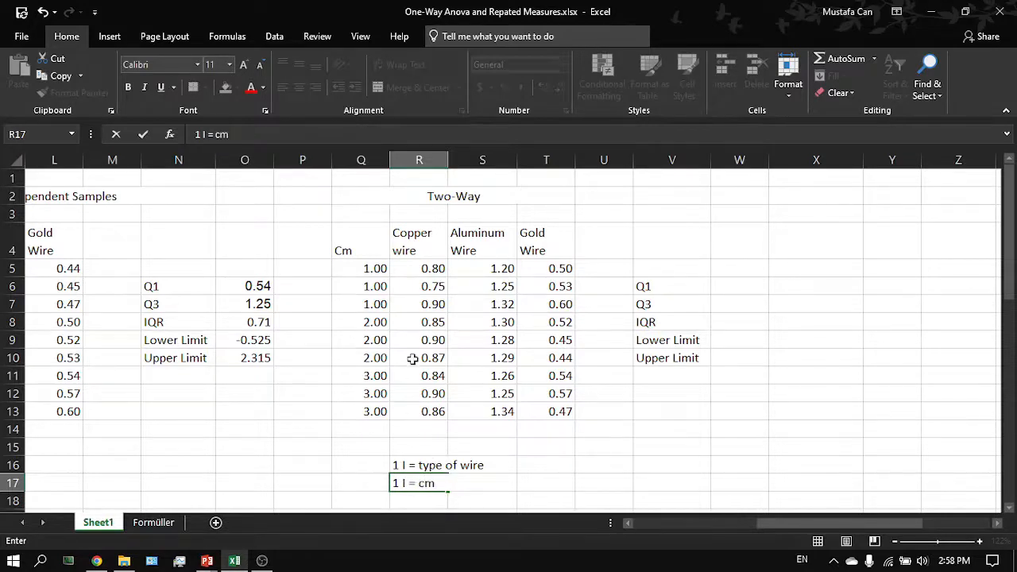
type("cm")
key("Return")
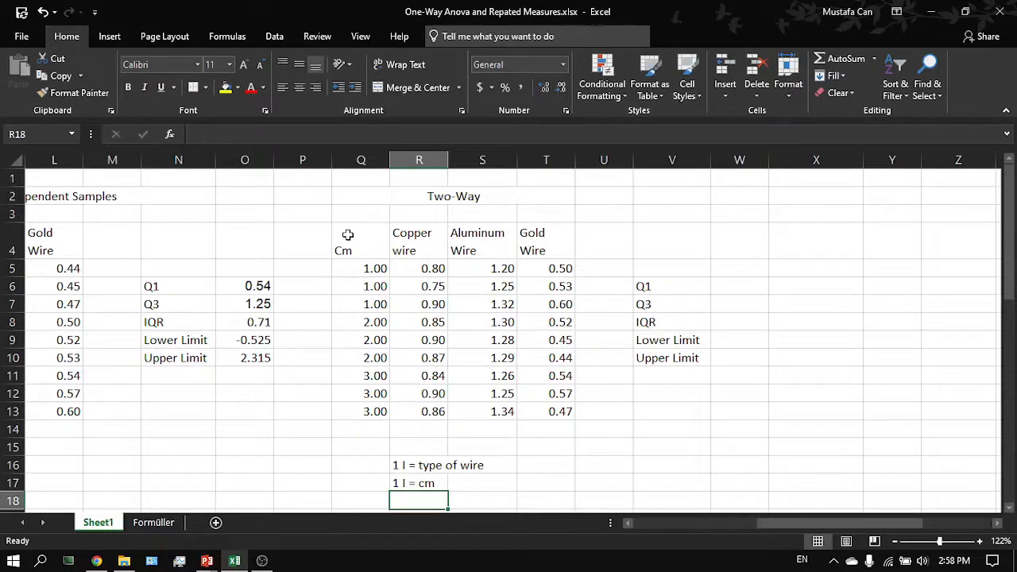
- Examine the Two-Way table's Cm column and the wire-type headers
left_click_drag(347, 234, 374, 412)
left_click(374, 411)
left_click(445, 234)
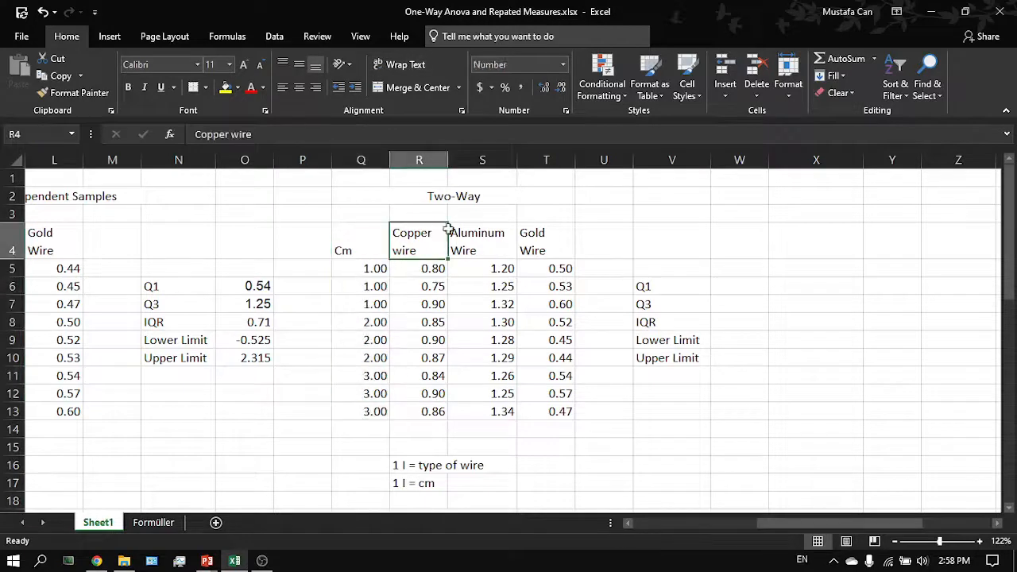
left_click(548, 239)
left_click_drag(361, 268, 373, 397)
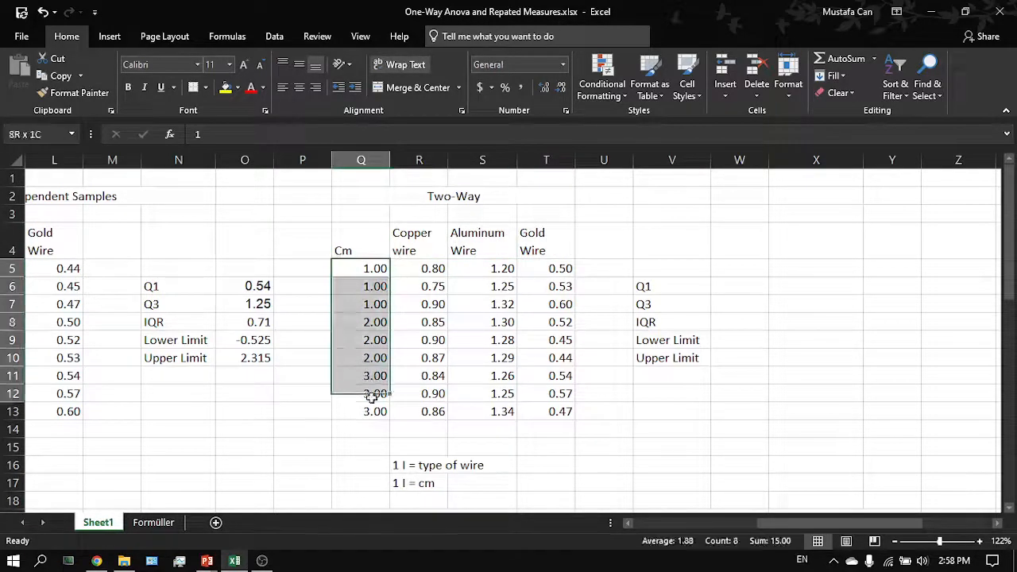
left_click(366, 410)
scroll(375, 411, "down", 1)
- Enter the note "d= resistance" in cell R18
left_click(416, 467)
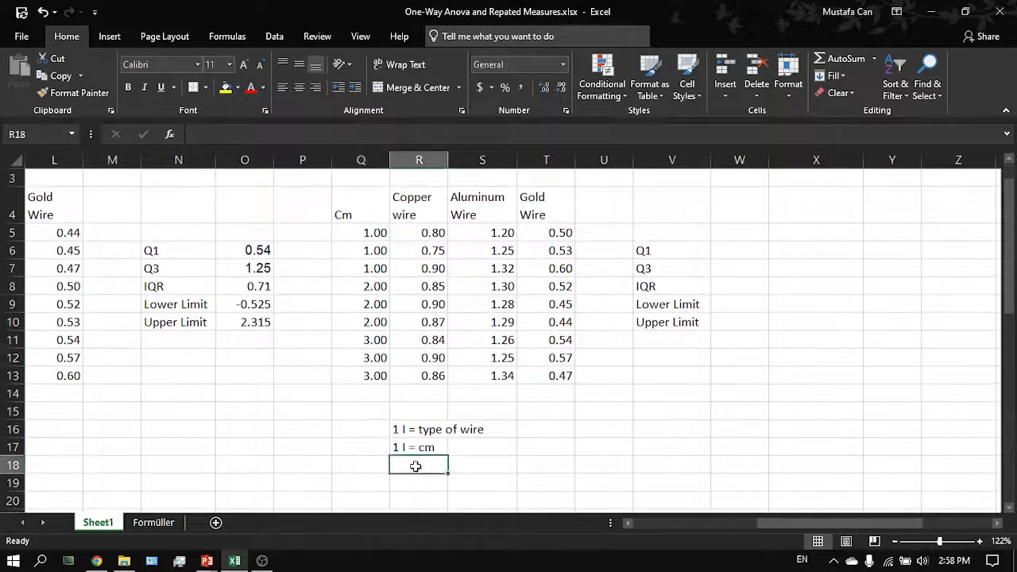
type("d")
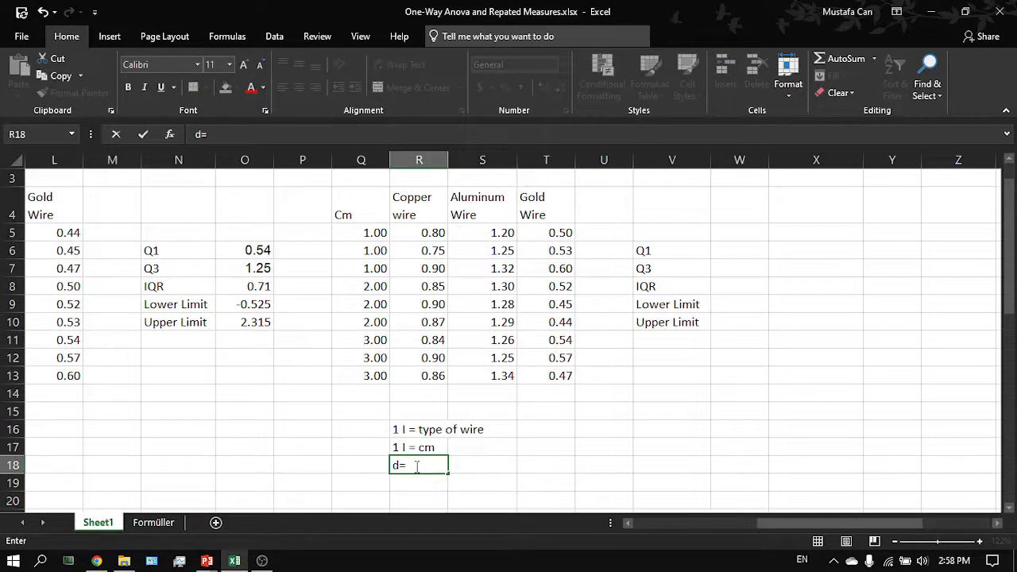
type("= resiste")
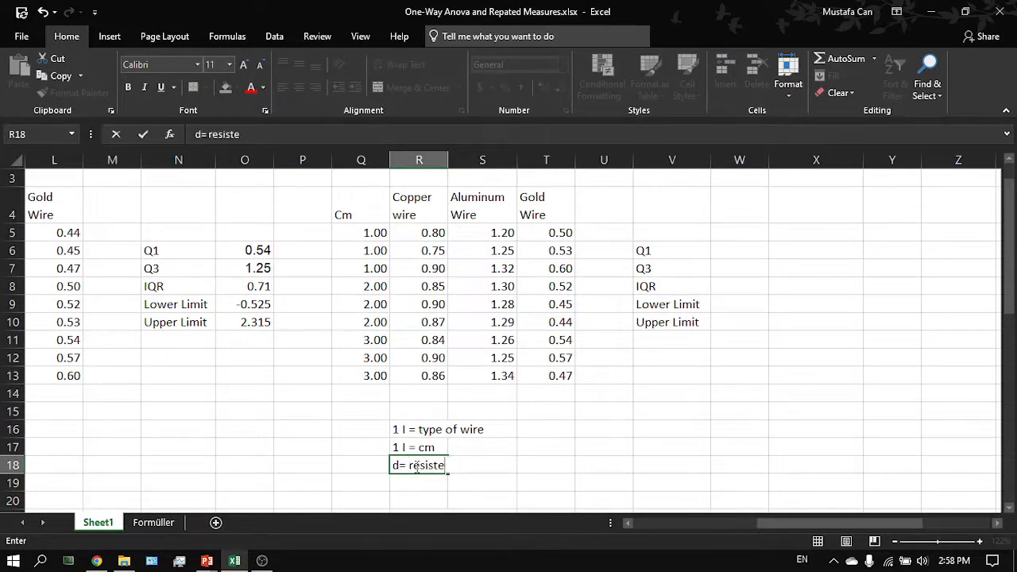
key("BackSpace")
type("ance")
key("Return")
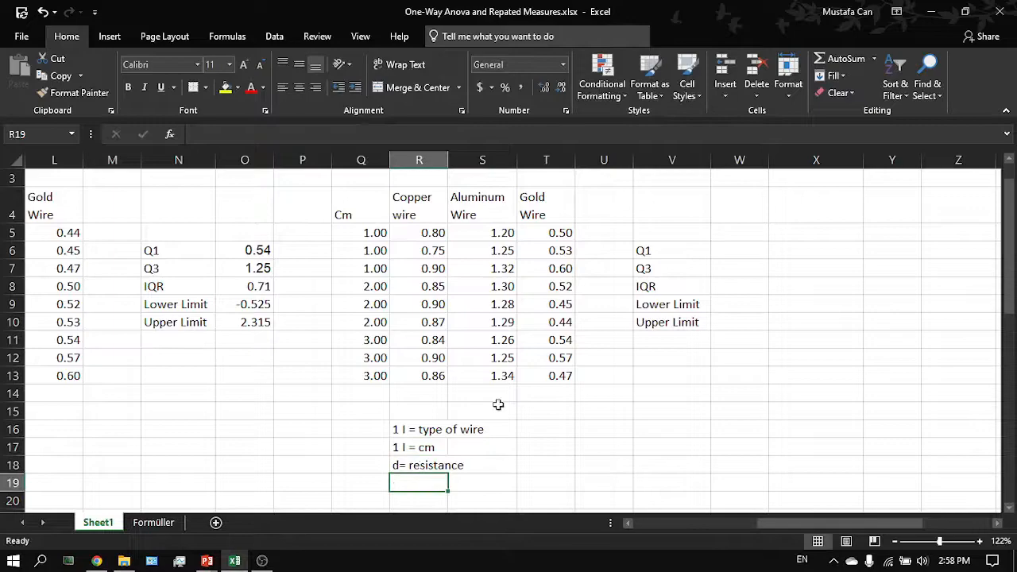
- Switch to the slideshow and page between the Types of ANOVA and Variants of One-Way ANOVA slides
left_click(566, 373)
scroll(566, 373, "right", 1)
key("alt+Tab")
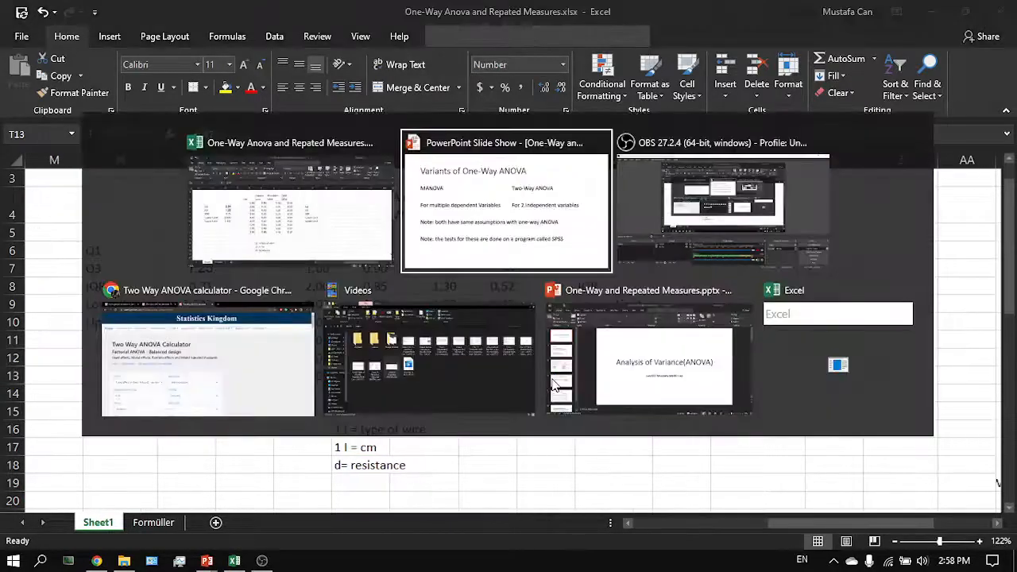
key("Left")
key("Left")
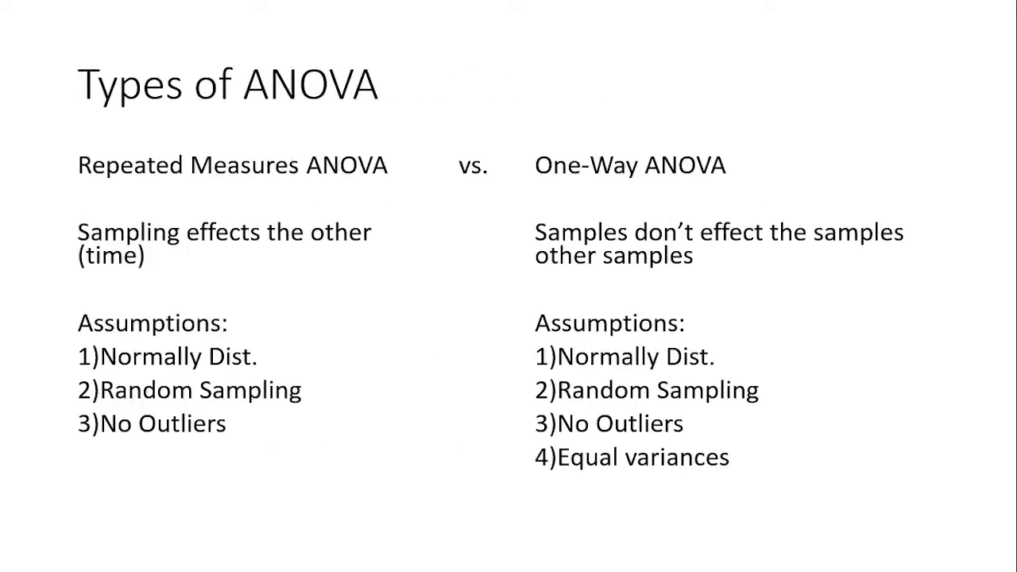
key("Right")
key("Right")
key("Left")
key("Right")
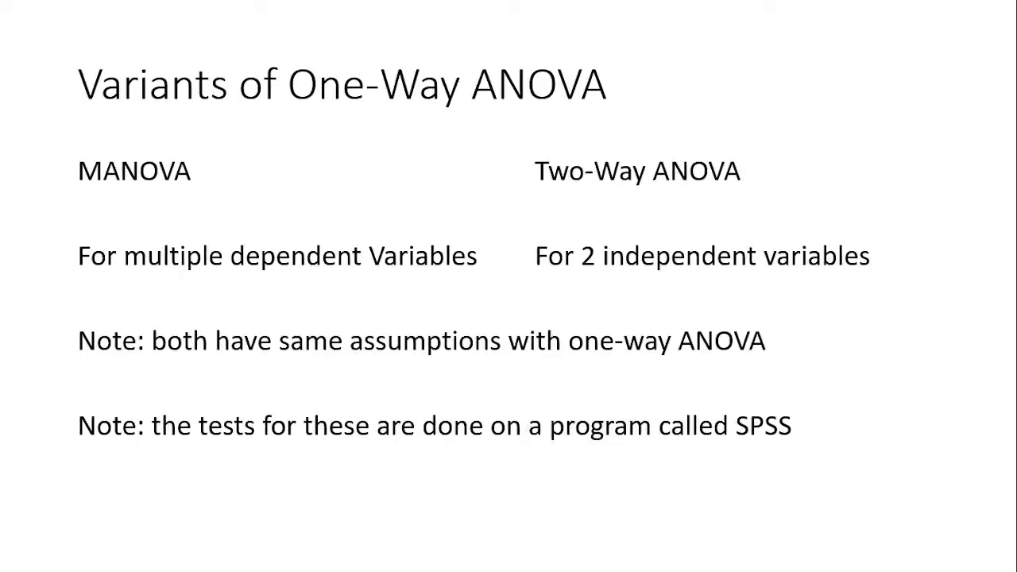
key("Left")
key("Left")
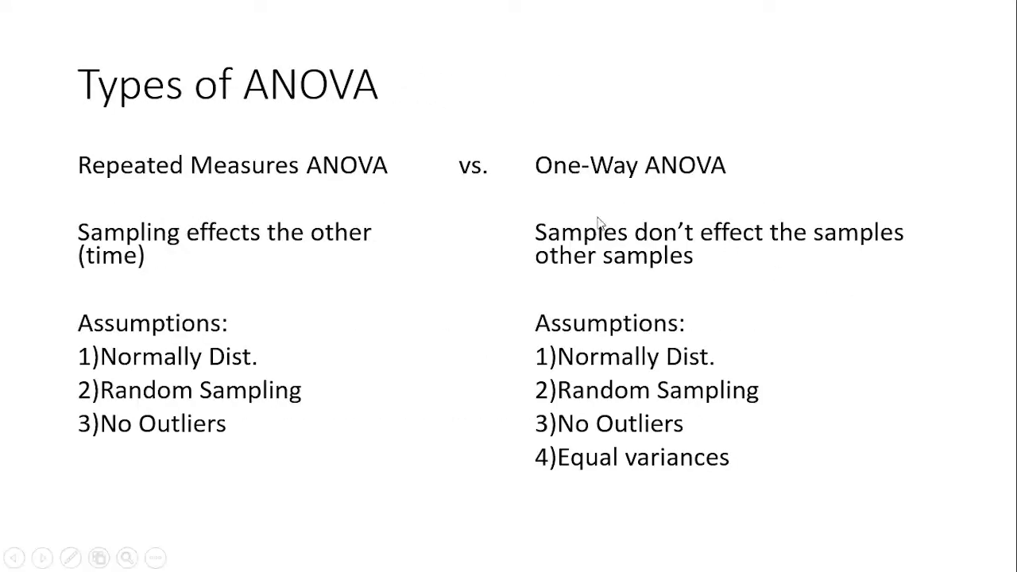
key("alt+Tab")
- Delete the three variable notes below the Two-Way table
left_click(439, 325)
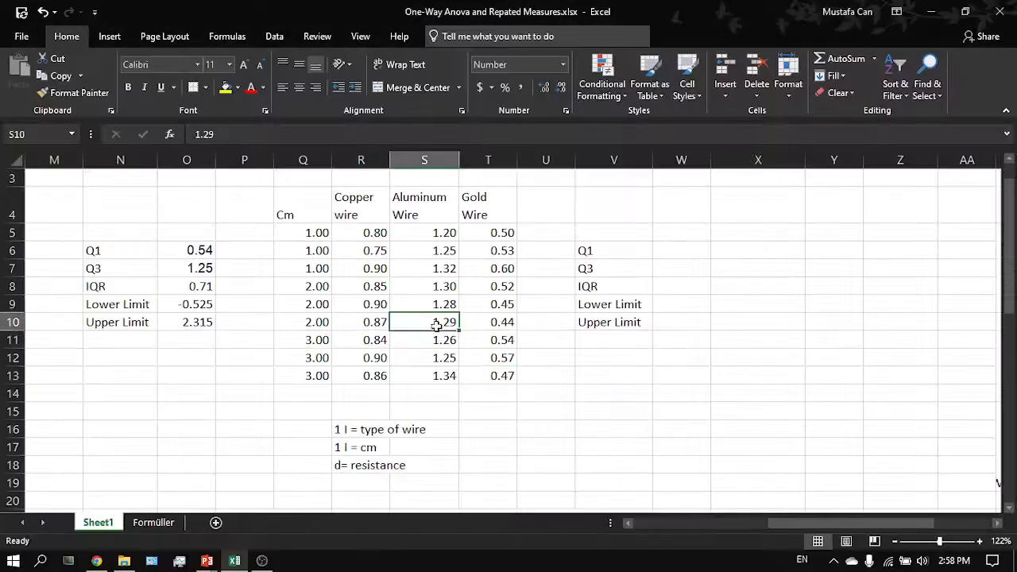
scroll(359, 369, "down", 1)
left_click_drag(342, 407, 352, 458)
key("Delete")
- Copy the Gold Wire resistance values into column Q starting at cell Q17
key("alt+Tab")
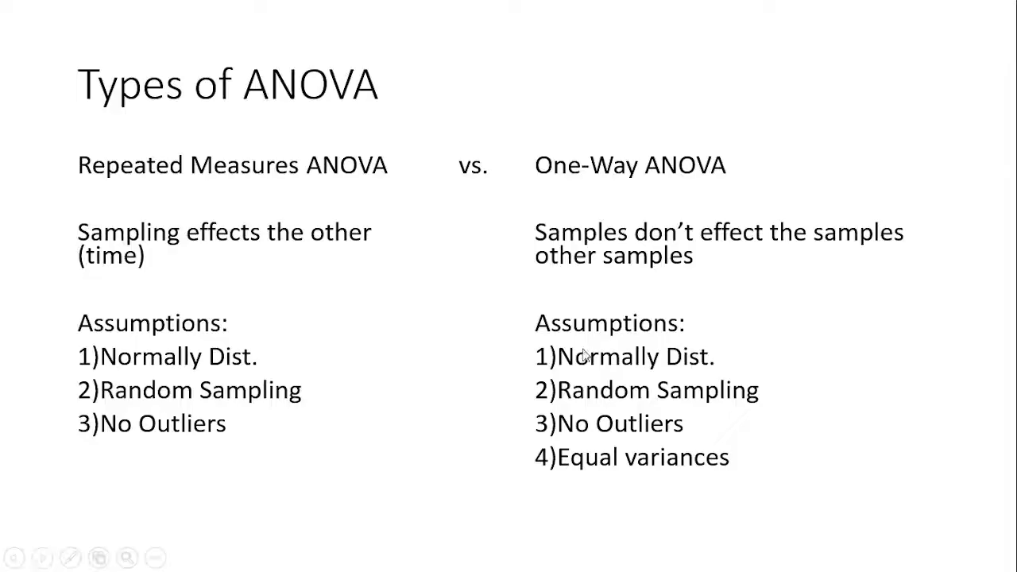
key("alt+Tab")
scroll(495, 356, "down", 3)
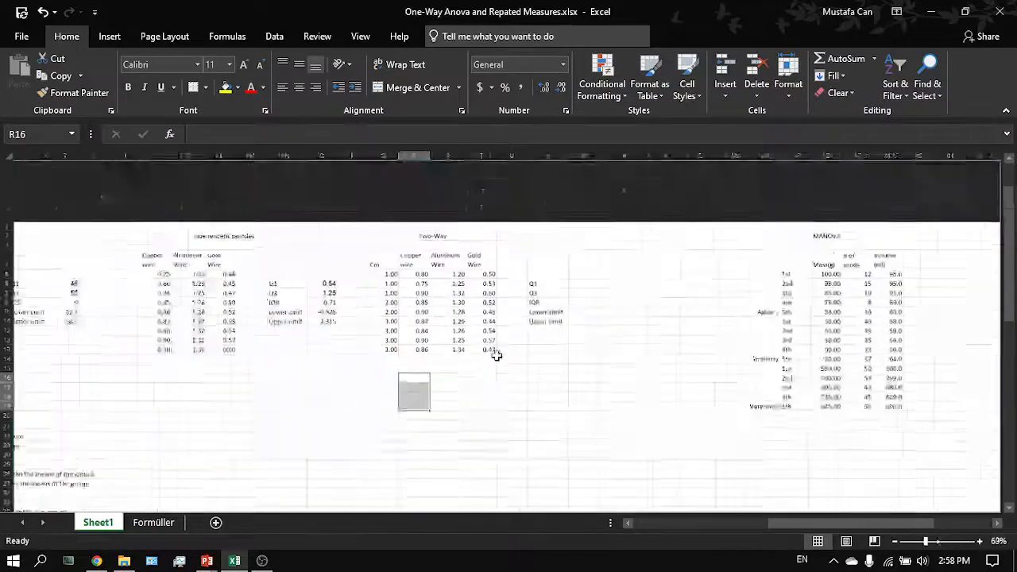
mouse_move(477, 300)
left_mouse_down()
mouse_move(480, 213)
mouse_move(481, 301)
mouse_move(481, 291)
left_mouse_up()
key("ctrl+c")
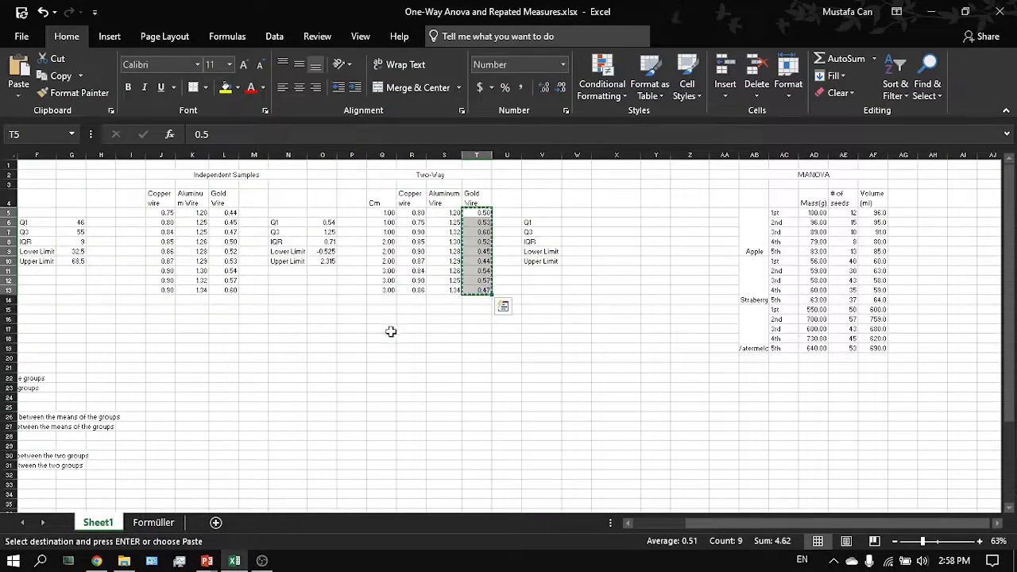
left_click(391, 332)
key("ctrl+v")
- Append the Aluminum Wire values below the gold values in column Q, starting at Q26
left_click_drag(444, 212, 451, 289)
key("ctrl+c")
left_click(384, 417)
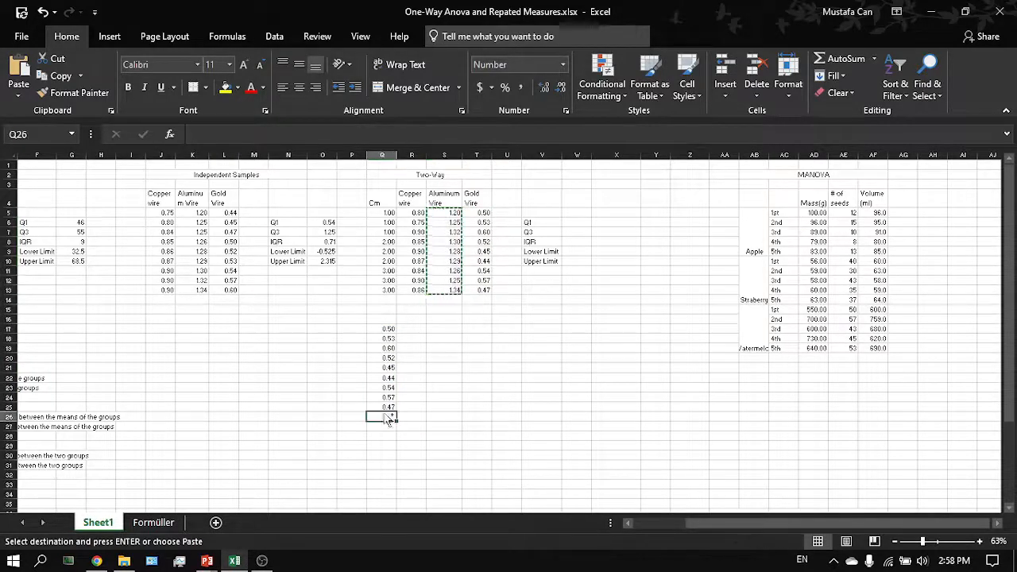
key("ctrl+v")
key("ctrl+z")
key("ctrl+c")
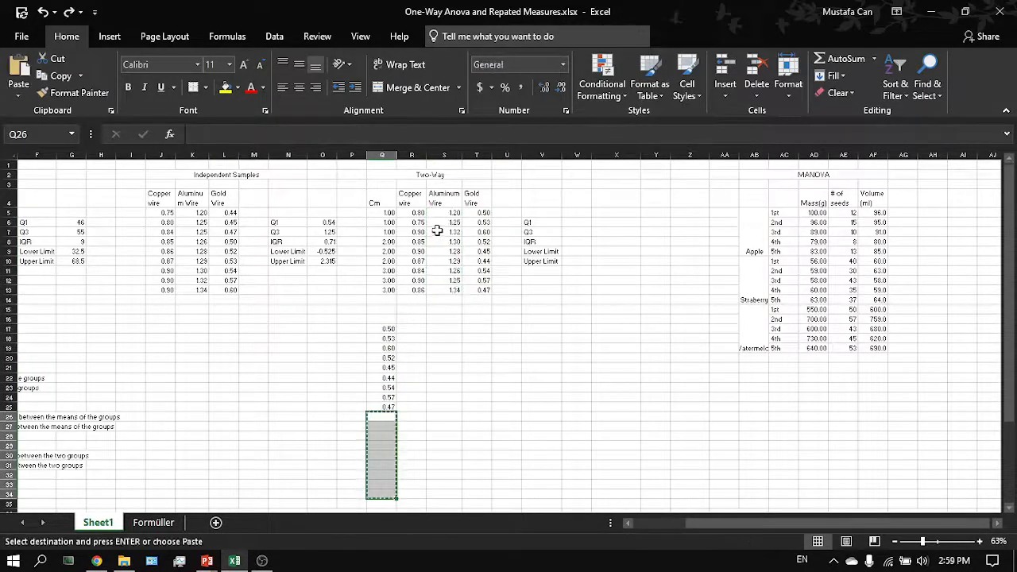
left_click_drag(446, 220, 450, 289)
key("ctrl+c")
left_click(386, 415)
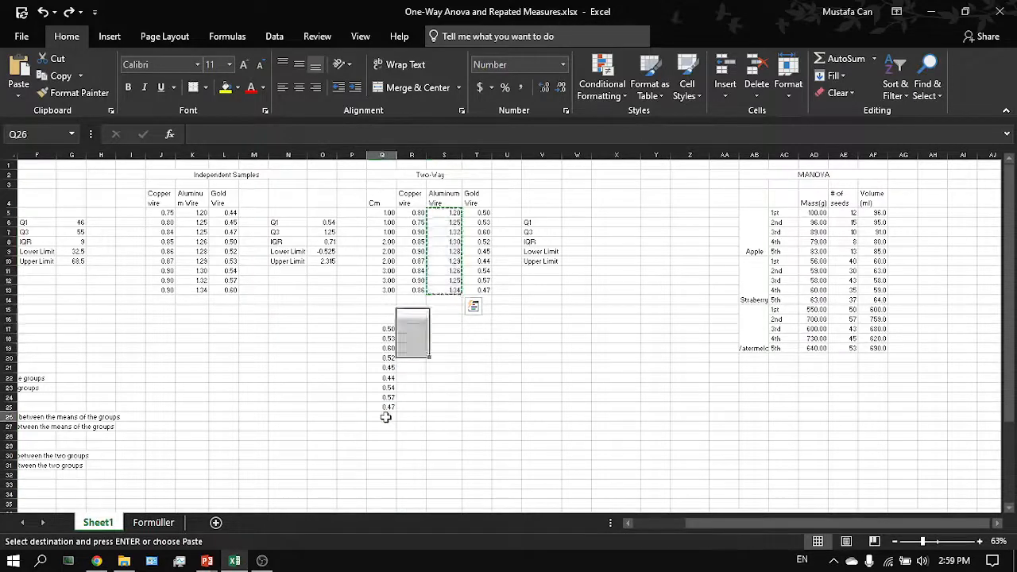
key("ctrl+v")
- Append the Copper Wire values below the aluminum values in column Q, starting at Q35
left_click_drag(419, 215, 415, 290)
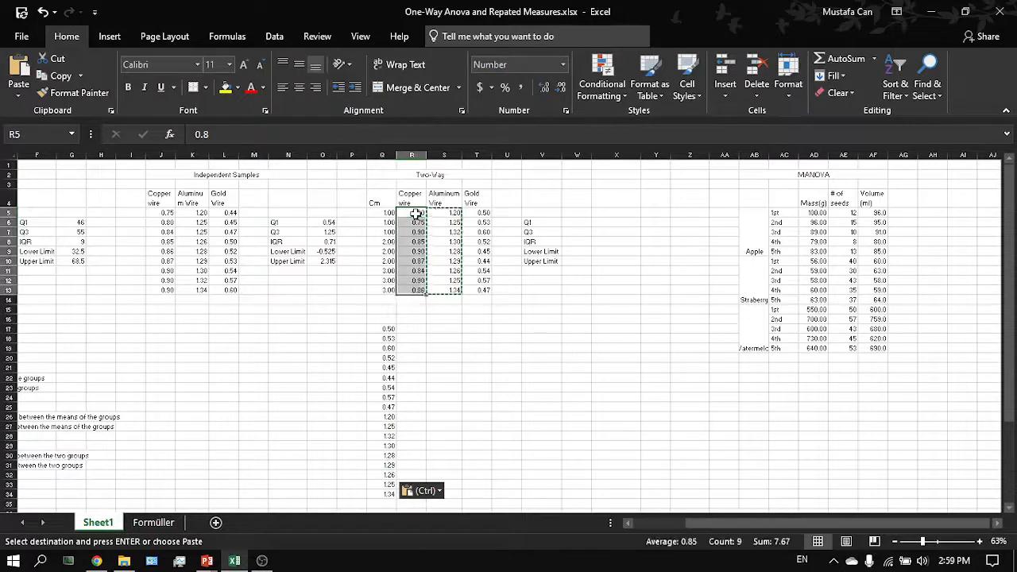
key("ctrl+c")
left_click(386, 502)
key("ctrl+v")
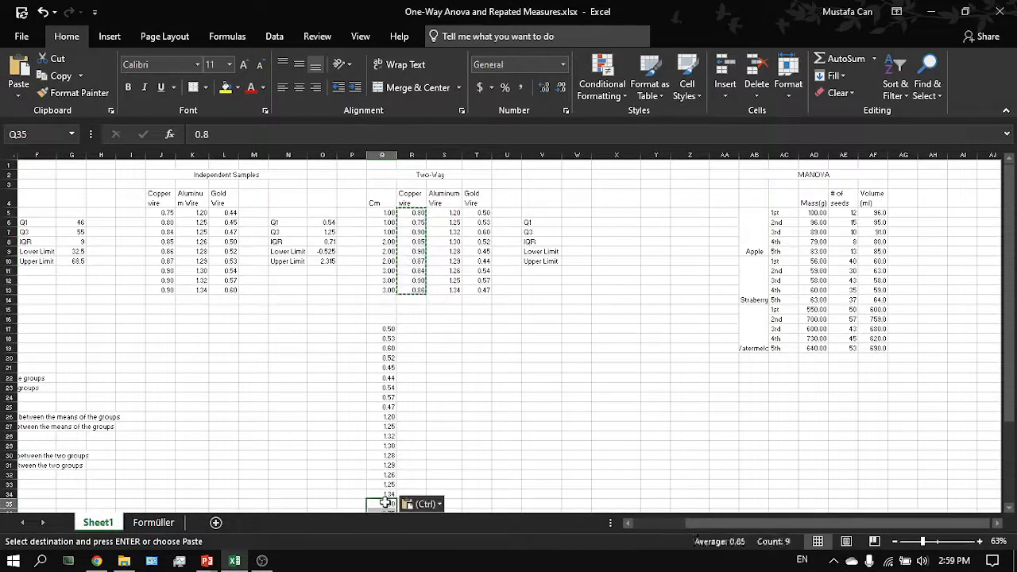
- Select and copy the whole combined resistance column from Q17 to Q43
scroll(426, 477, "down", 6)
key("ctrl+Down")
key("ctrl+shift+Up")
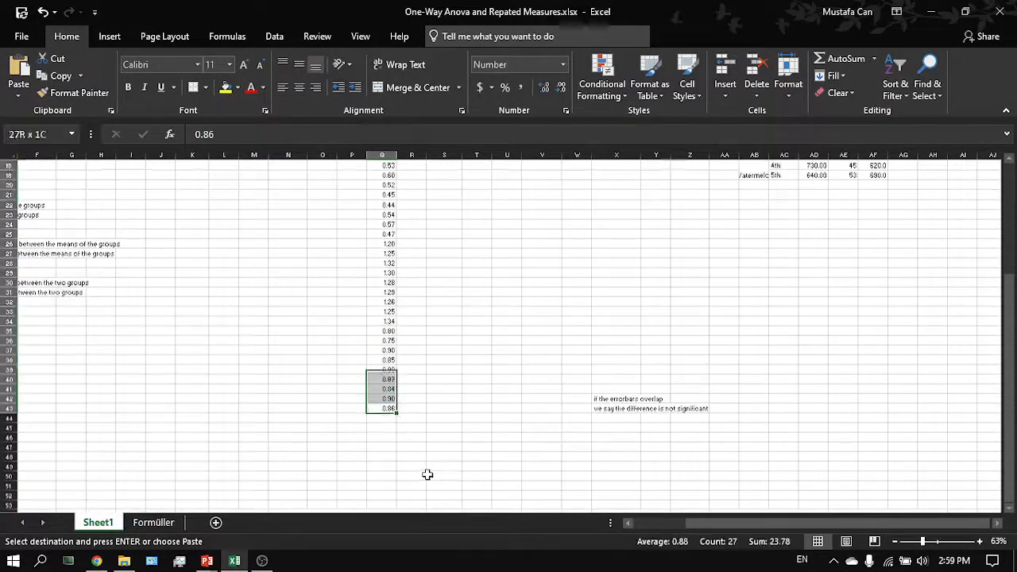
key("ctrl+c")
- Open the Kolmogorov-Smirnov Test of Normality calculator on Social Science Statistics in the browser
key("alt+Tab")
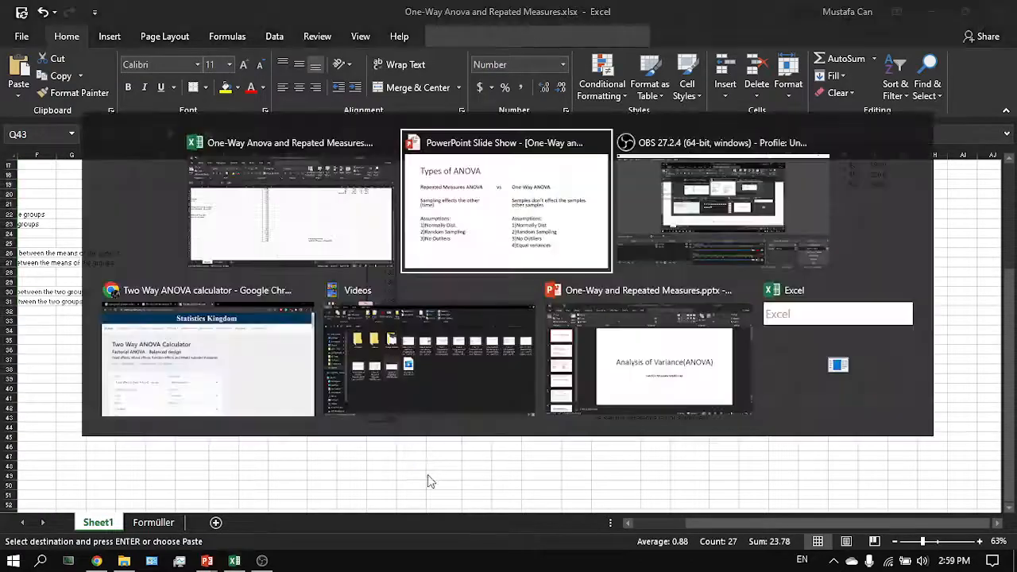
key("alt+Tab")
key("alt+Tab")
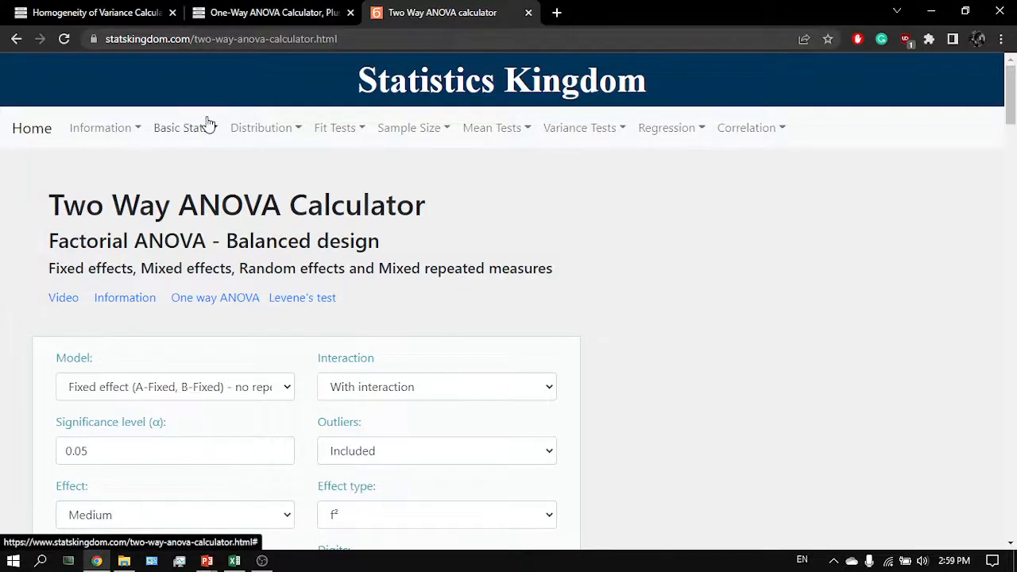
key("ctrl+Tab")
scroll(134, 135, "up", 3)
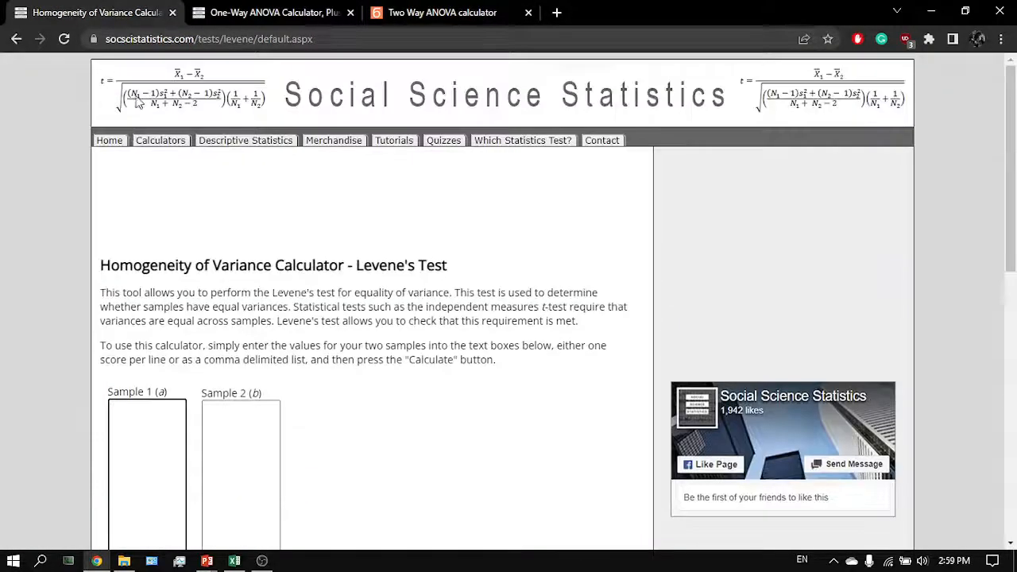
left_click(155, 140)
scroll(349, 334, "down", 4)
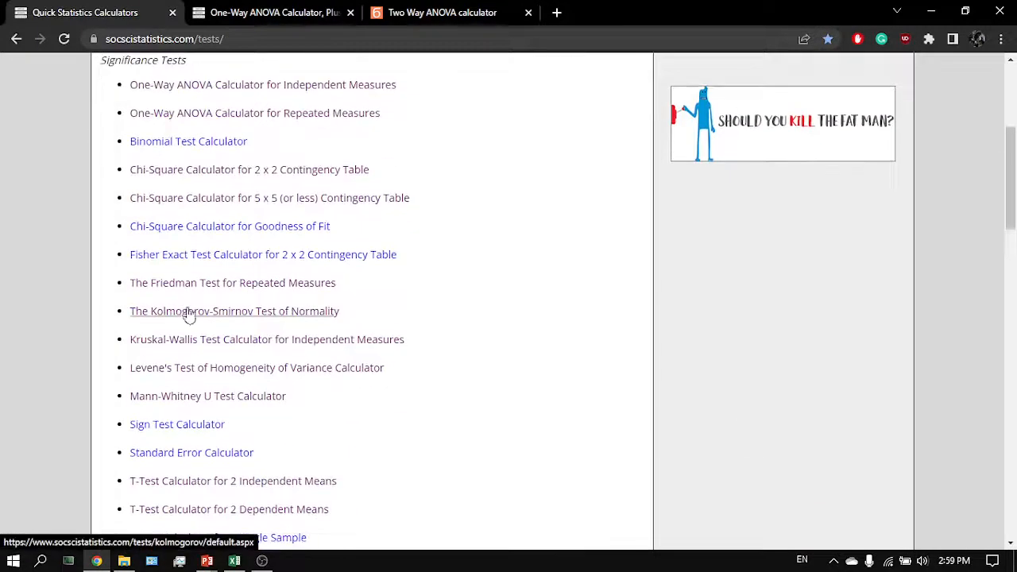
left_click(218, 323)
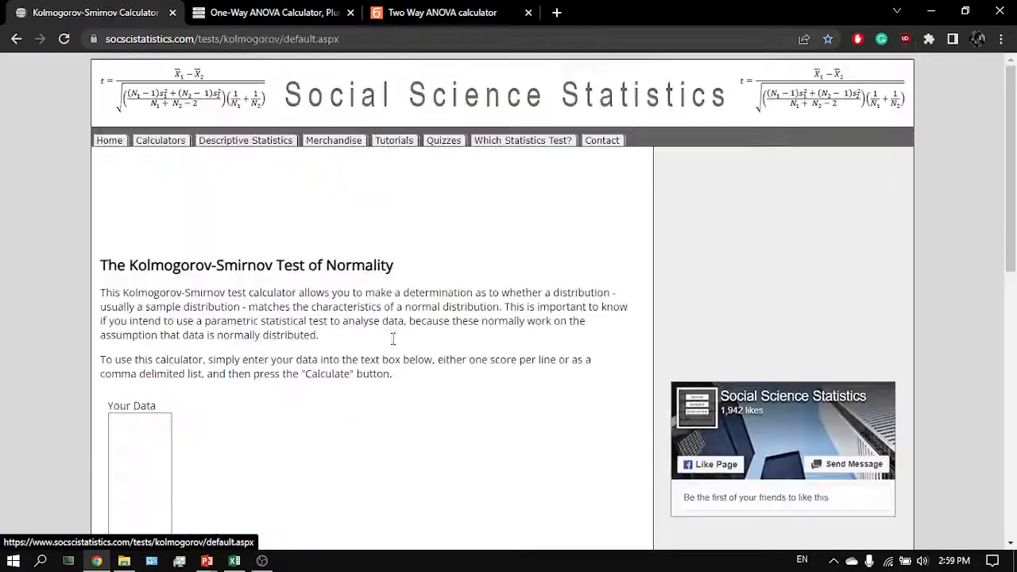
- Paste the combined resistance values into the calculator's data box and calculate the normality test
left_click(143, 467)
key("ctrl+v")
key("ctrl+a")
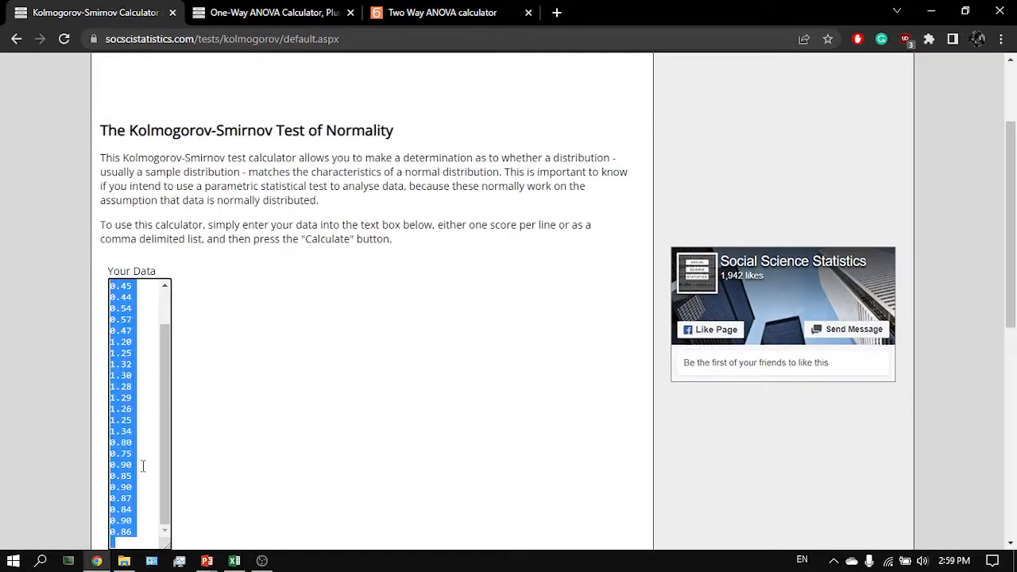
left_click(123, 543)
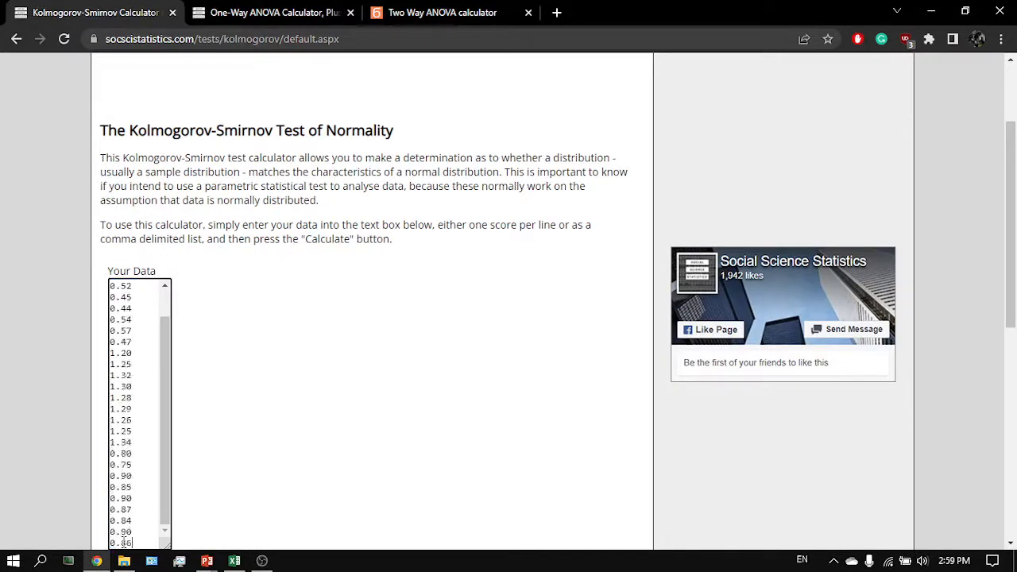
scroll(133, 493, "down", 2)
left_click(127, 484)
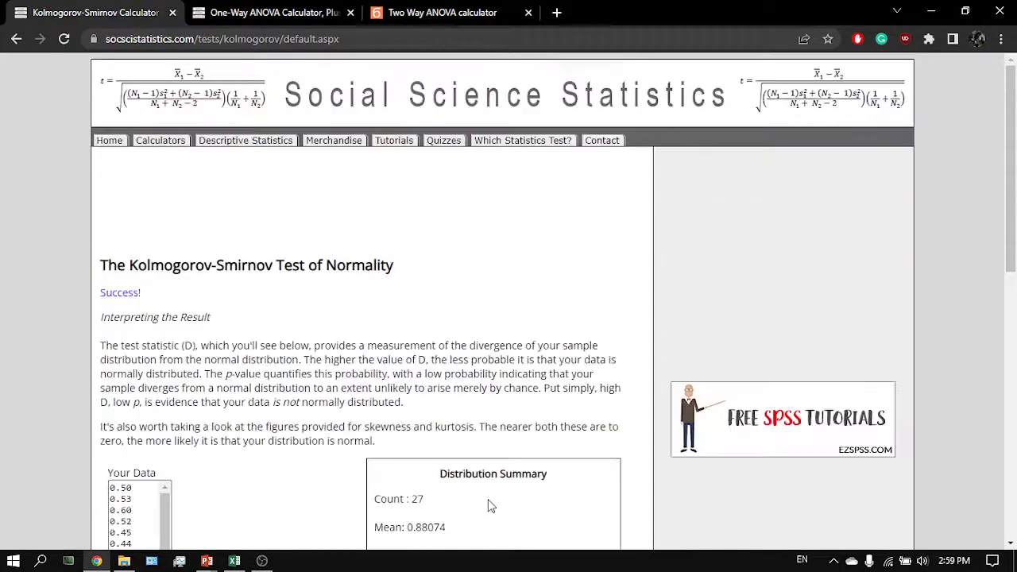
- Copy the test's p-value and paste it into cell F18 beside the normality hypotheses
scroll(488, 505, "down", 10)
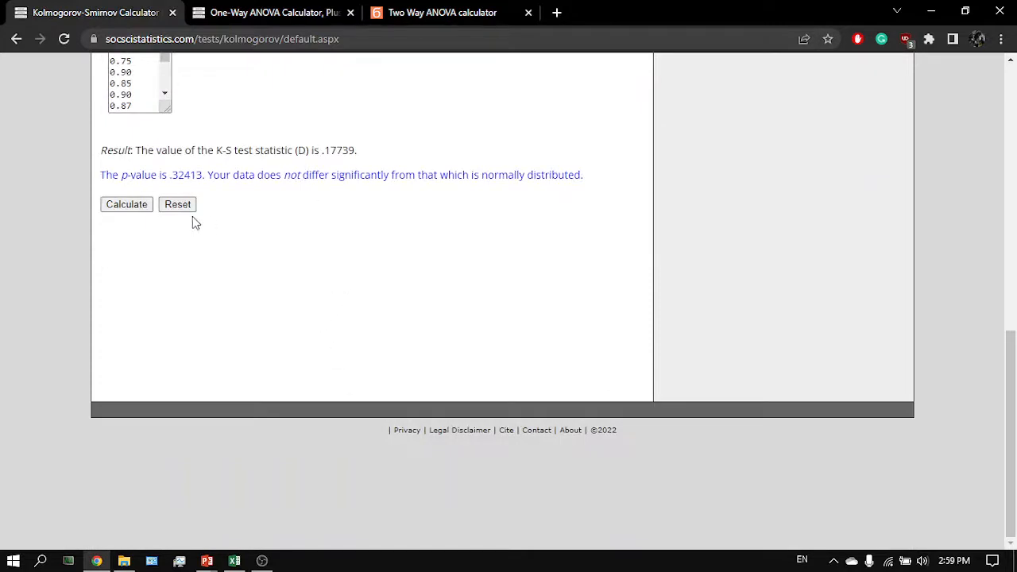
left_click_drag(188, 176, 168, 170)
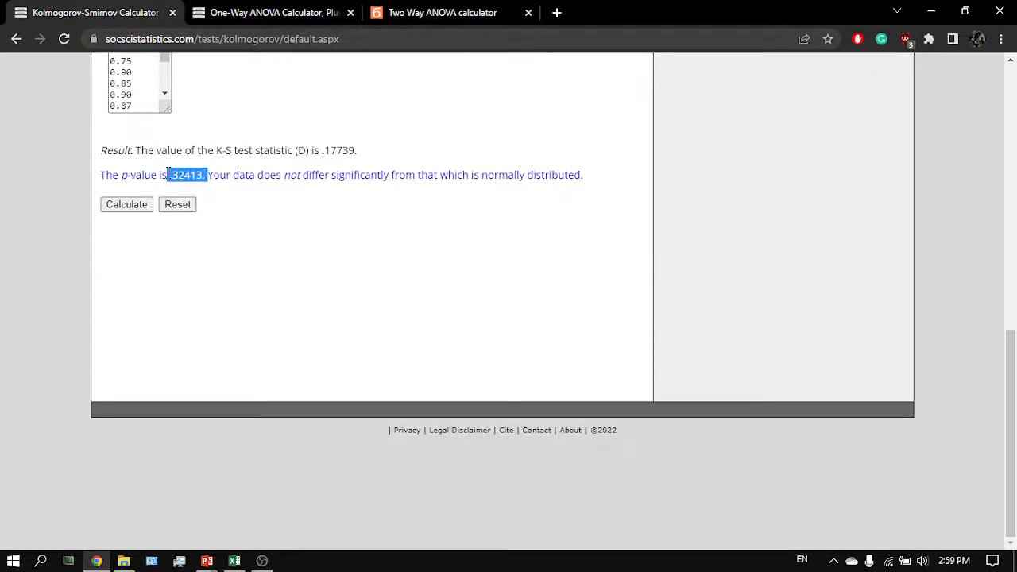
key("alt+Tab")
scroll(234, 245, "up", 10)
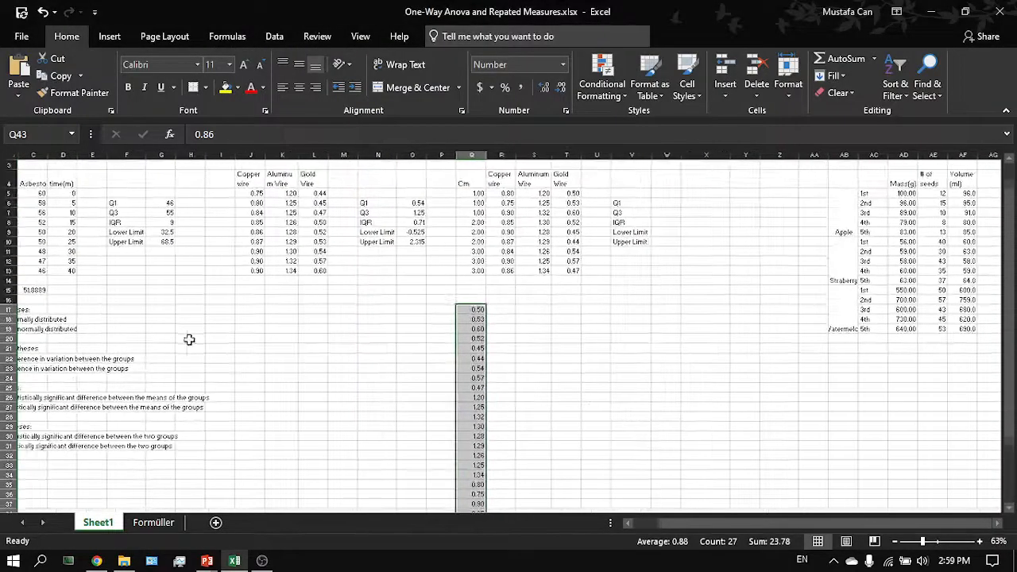
left_click(197, 321)
key("ctrl+v")
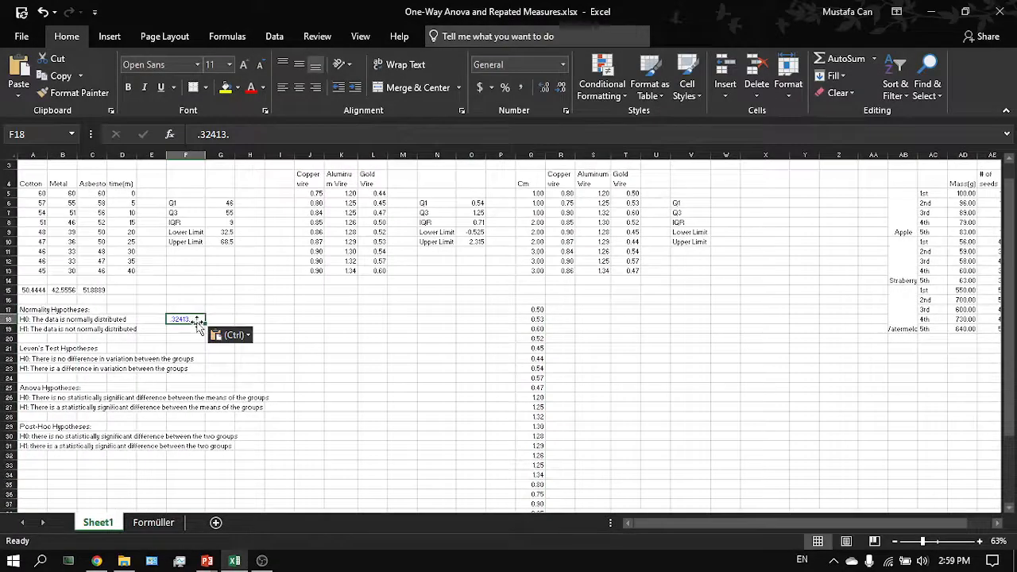
- Enter the significance level a=0.05 in cell F19
key("Return")
type("a=0.05")
key("Return")
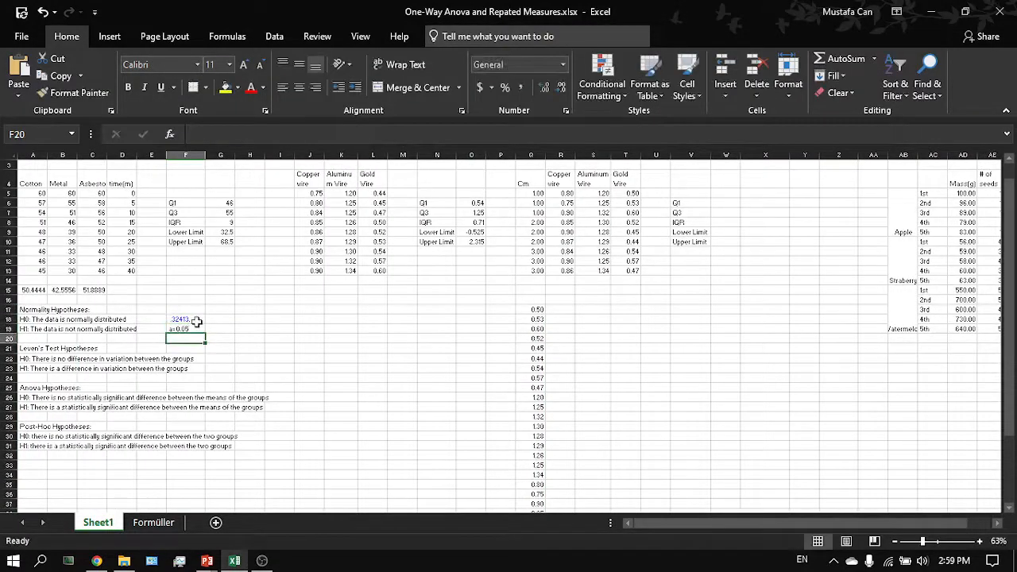
- Examine the pasted p-value next to the normality hypothesis statements
scroll(195, 322, "up", 5)
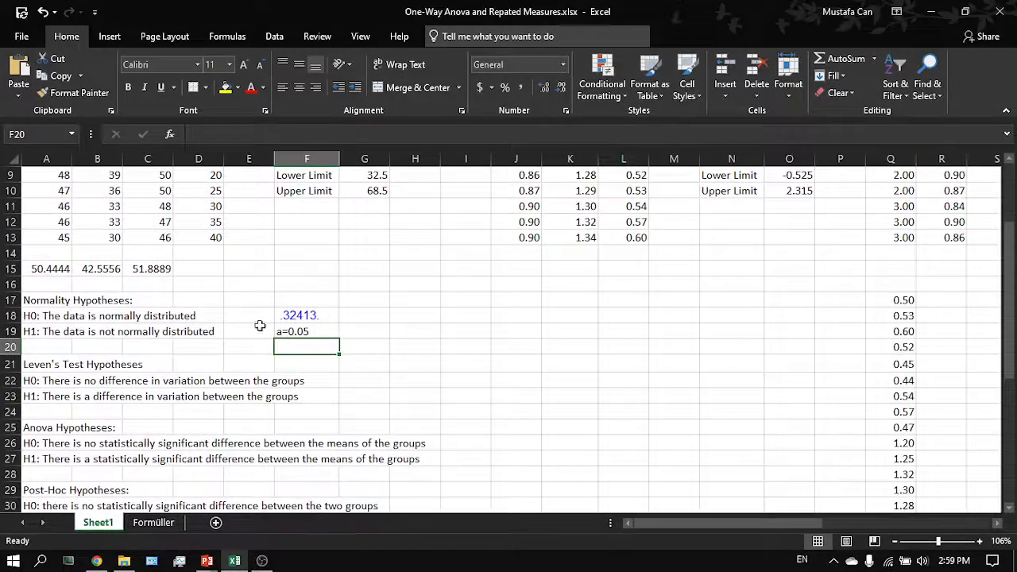
left_click(299, 318)
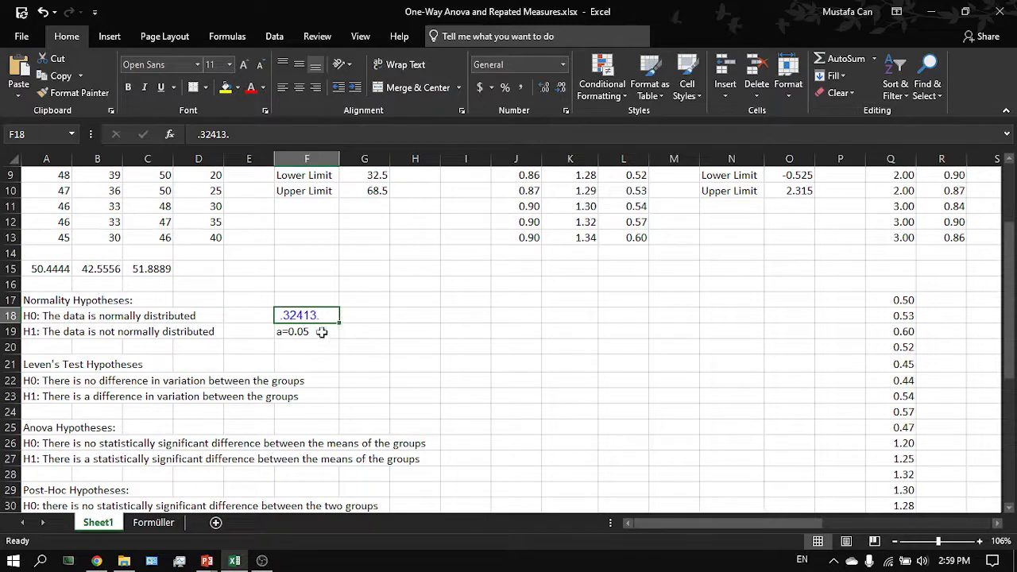
left_click_drag(58, 316, 186, 316)
left_click(183, 317)
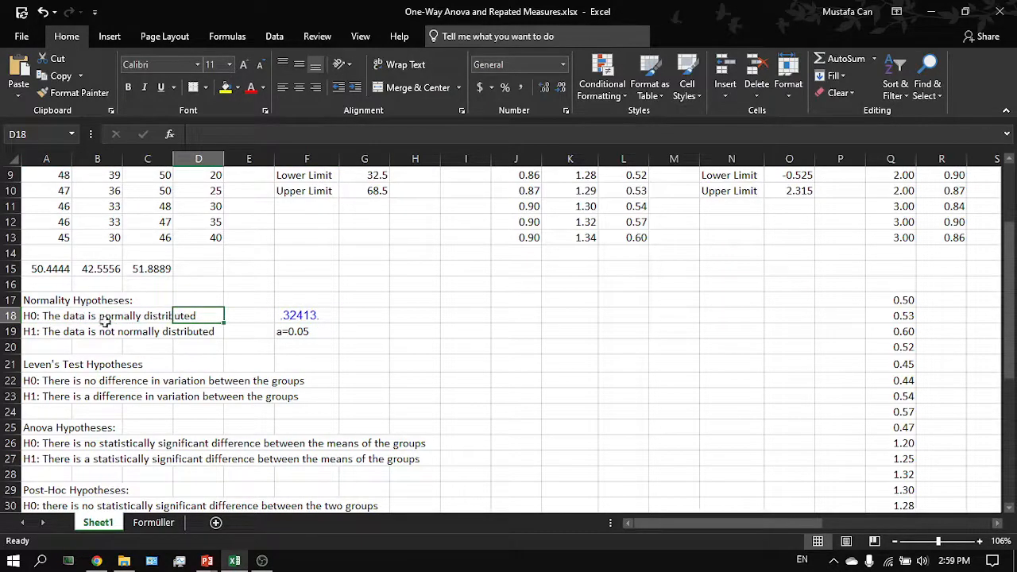
scroll(272, 313, "right", 3)
scroll(273, 313, "down", 4, "ctrl")
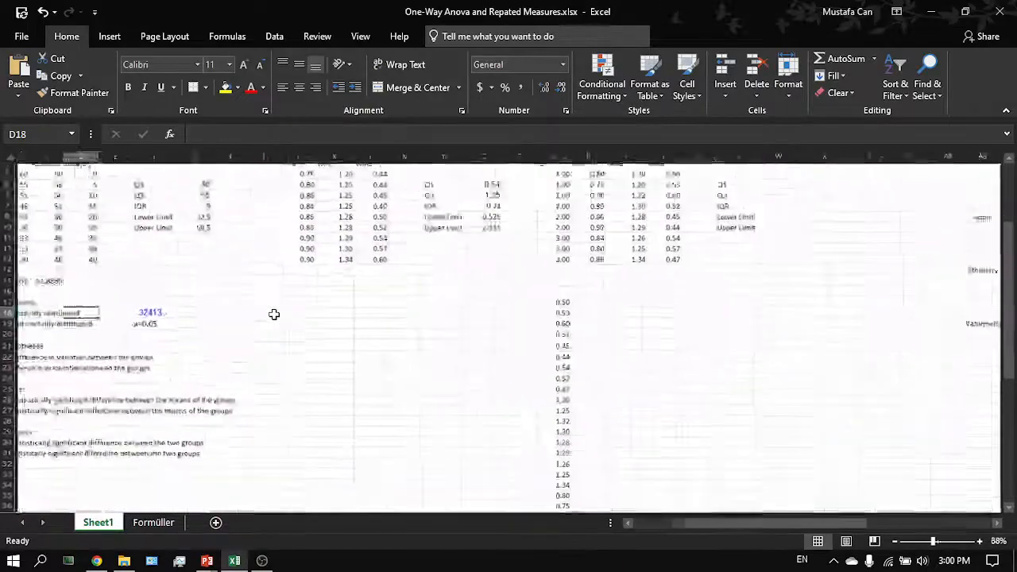
- Select and copy the combined resistance values in column Q again
left_click(548, 310)
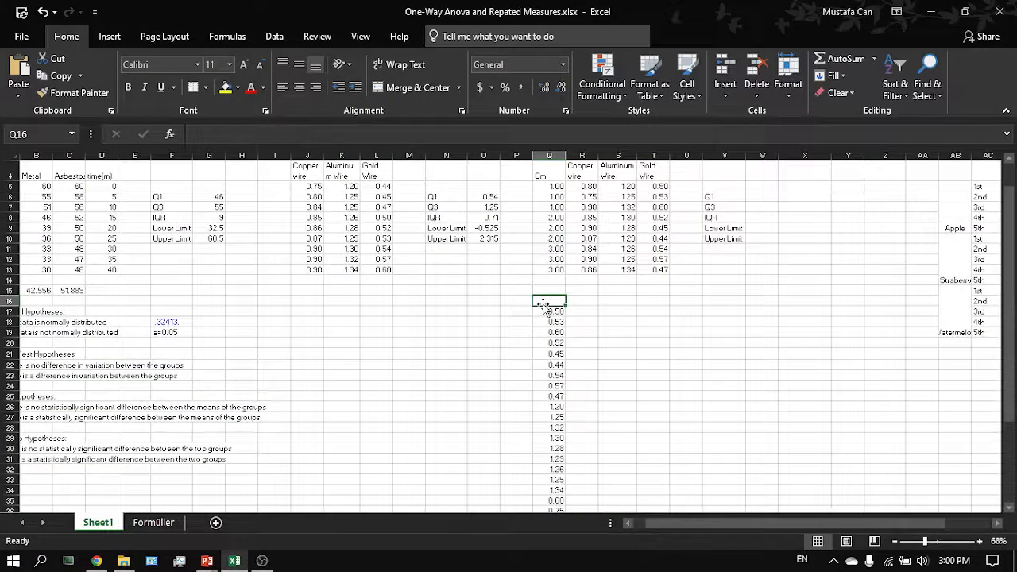
key("ctrl+shift+Down")
key("ctrl+c")
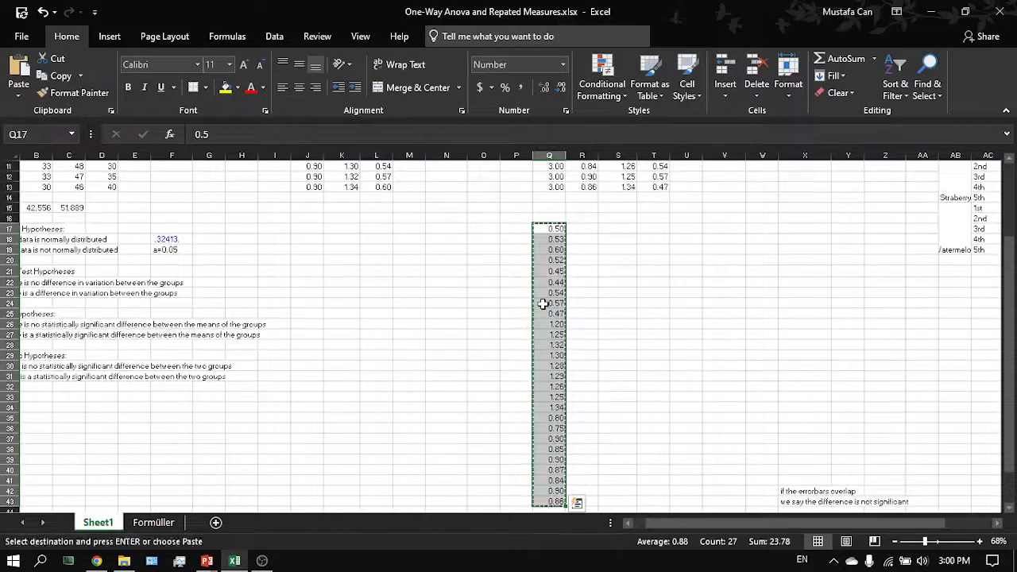
- Switch through the browser back to the Types of ANOVA slide
key("alt+Tab")
scroll(221, 211, "up", 5)
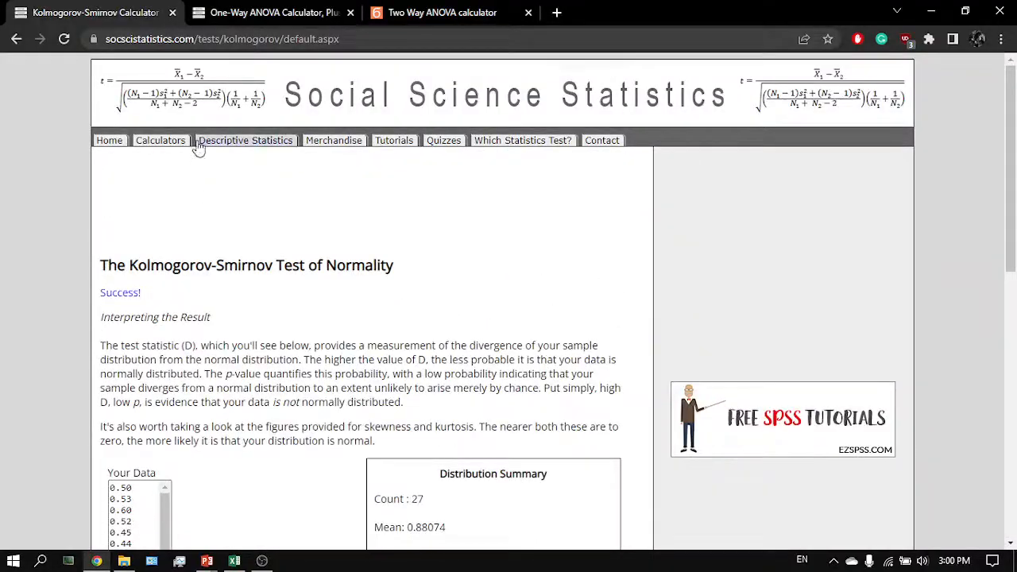
left_click(202, 141)
key("alt+Tab")
key("alt+Tab")
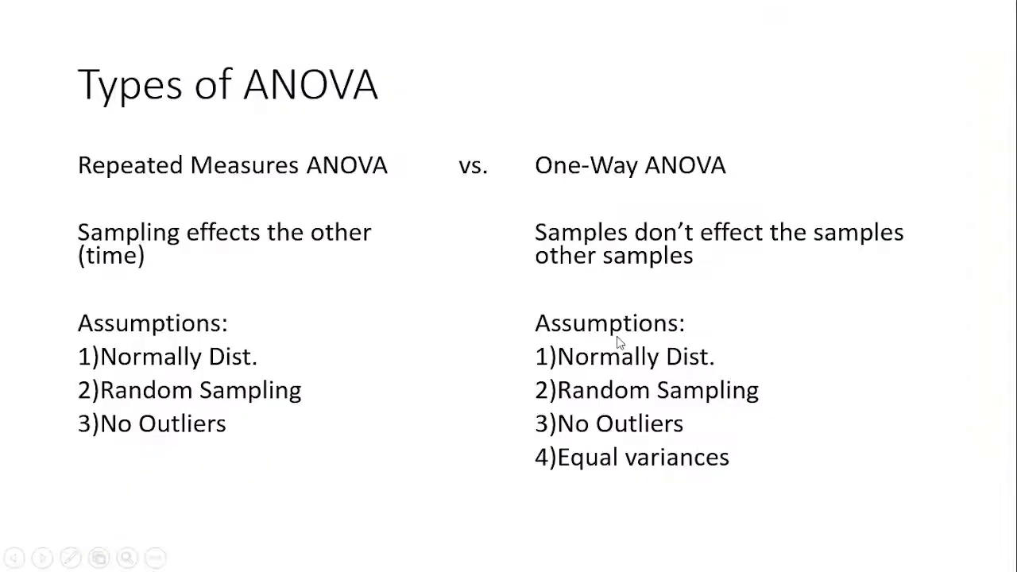
- Open the Percentile Calculator, paste the combined resistance values into the data box and calculate the percentiles
key("alt+Tab")
scroll(244, 316, "down", 1)
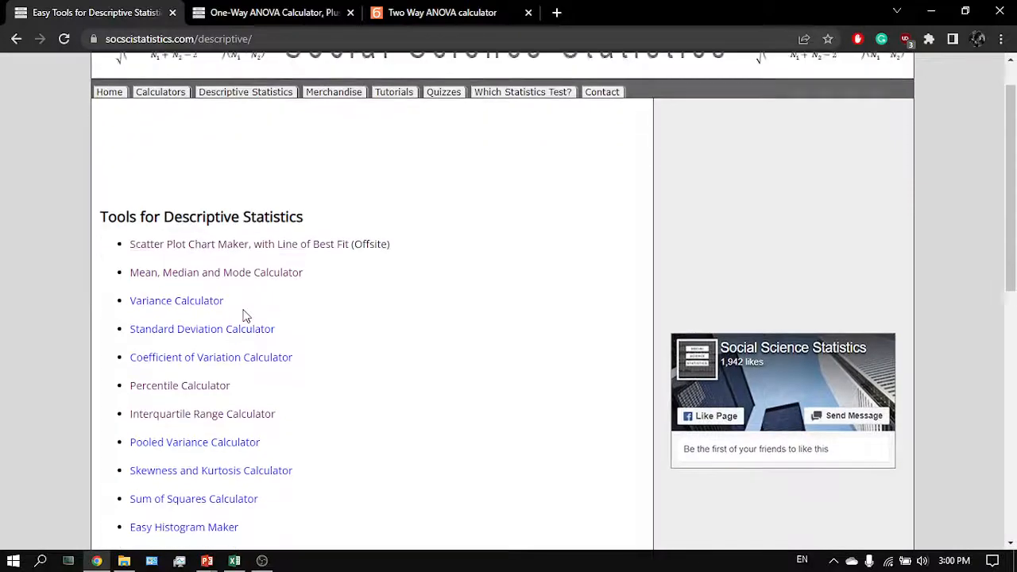
scroll(263, 303, "down", 2)
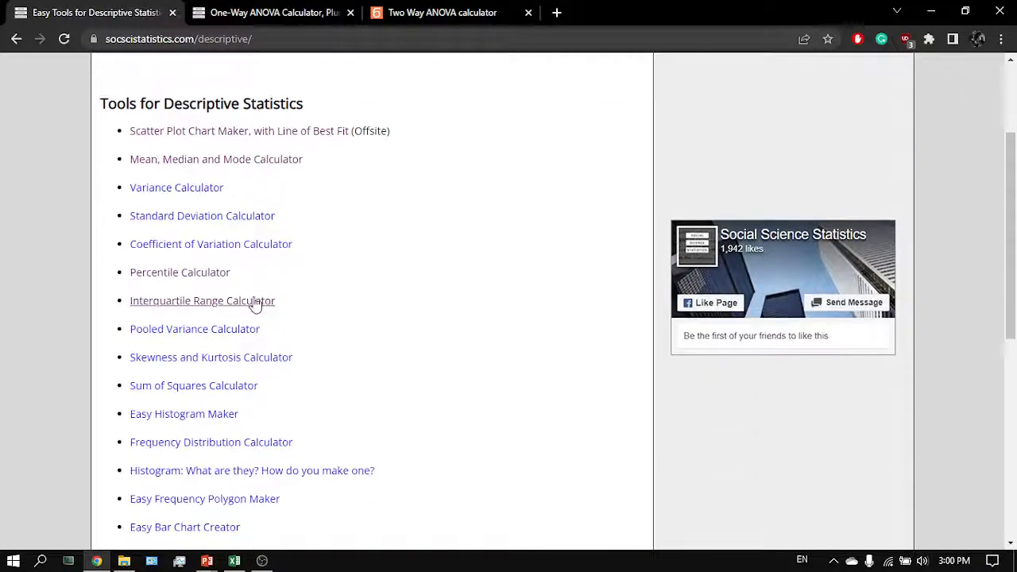
left_click(198, 275)
scroll(416, 338, "down", 2)
left_click(148, 291)
key("ctrl+v")
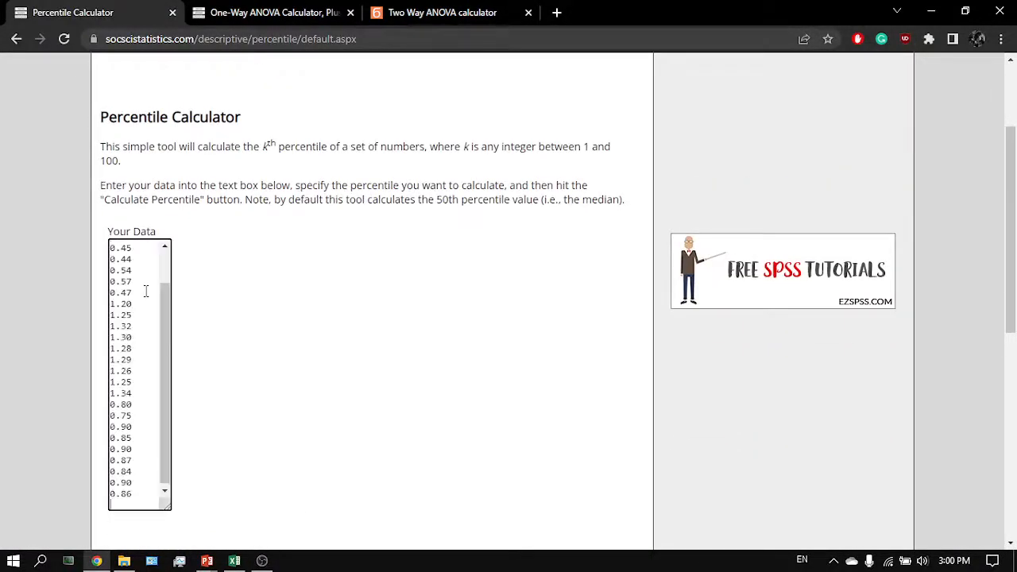
scroll(146, 291, "down", 3)
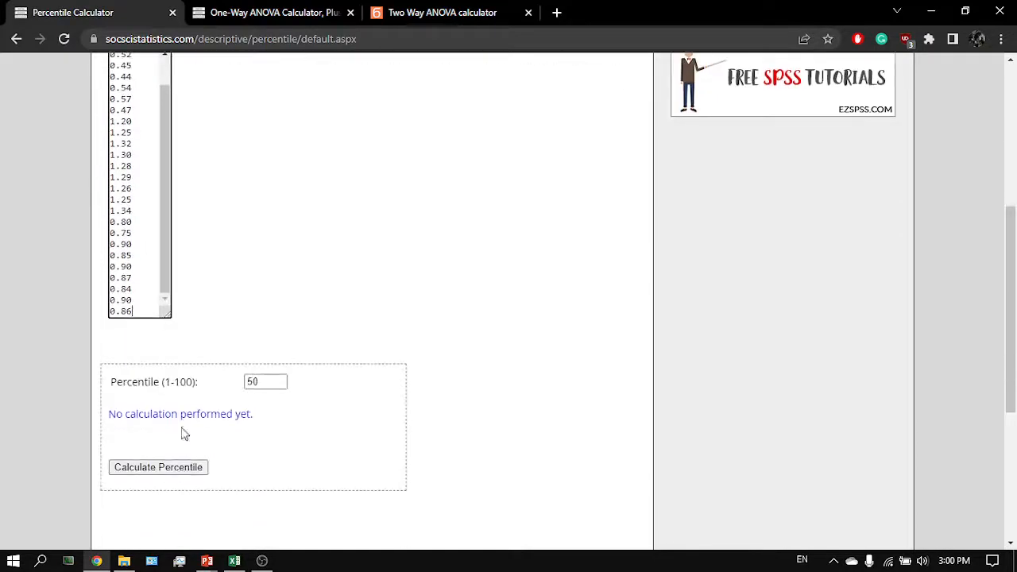
left_click(174, 472)
scroll(481, 415, "down", 4)
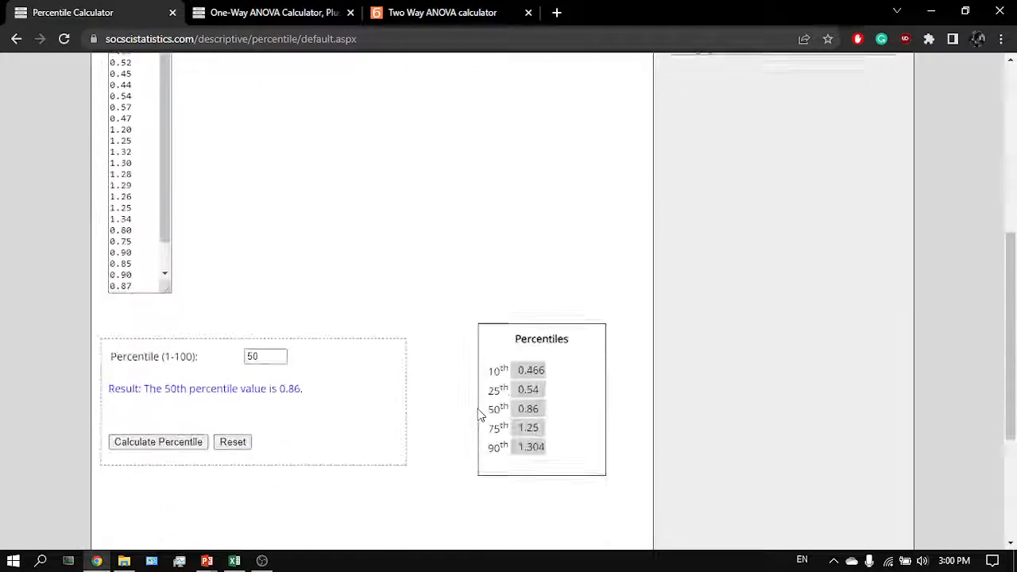
- Copy the 25th percentile value 0.54 into the Q1 cell W6 of the Two-Way section
left_click_drag(548, 398, 518, 389)
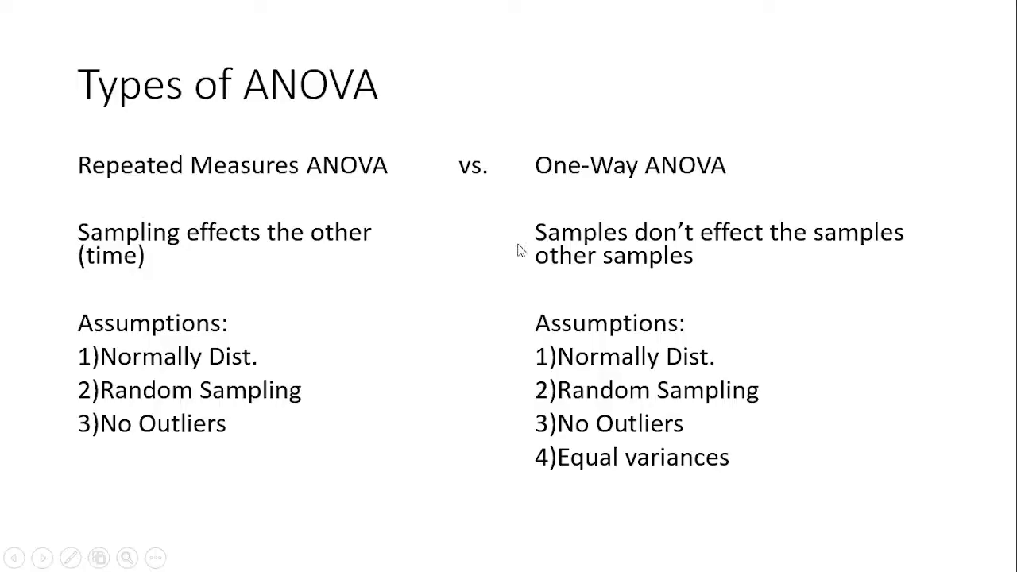
key("alt+Tab")
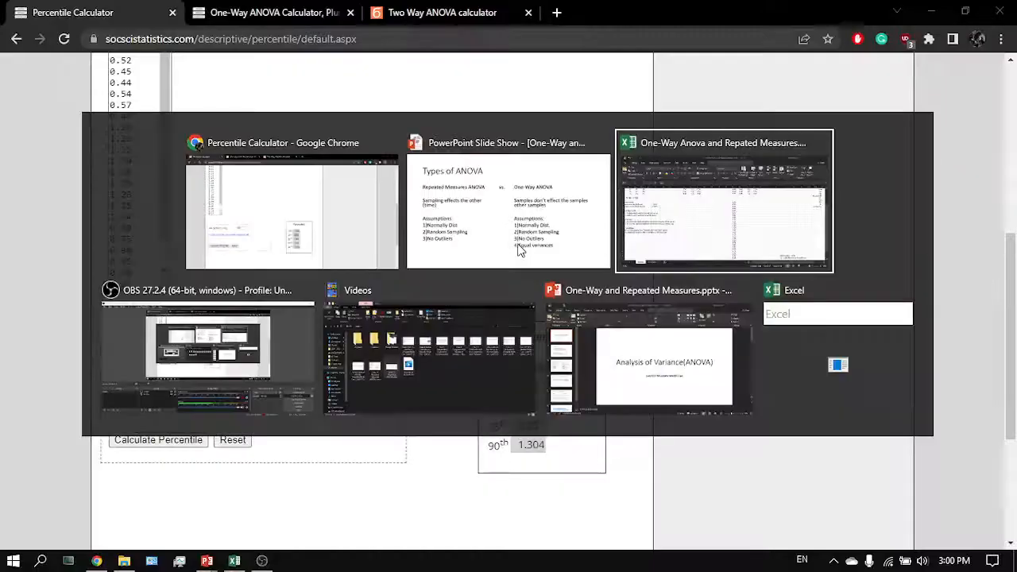
scroll(592, 236, "up", 4)
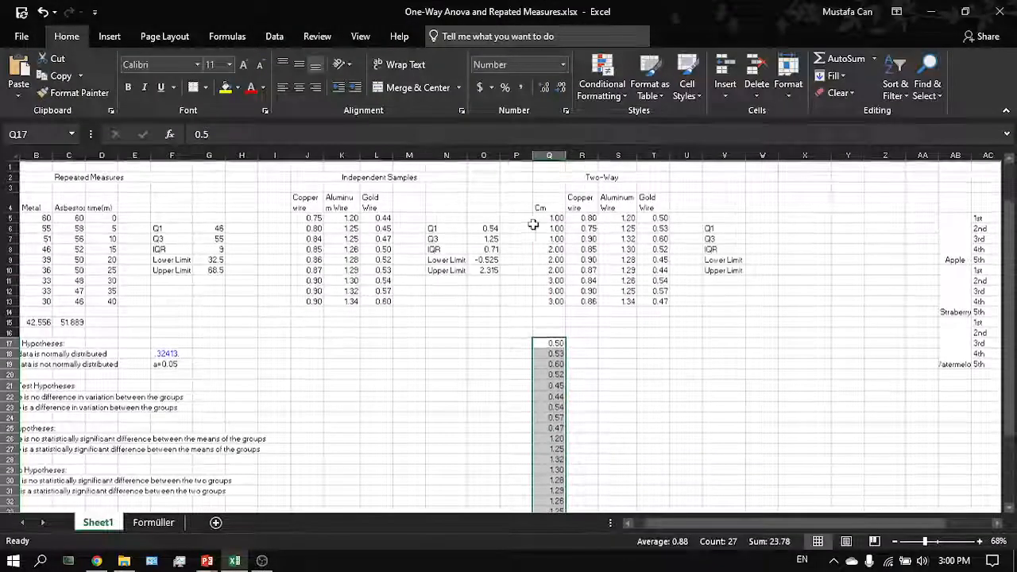
left_click(729, 228)
left_click(751, 228)
key("ctrl+v")
scroll(751, 228, "right", 3)
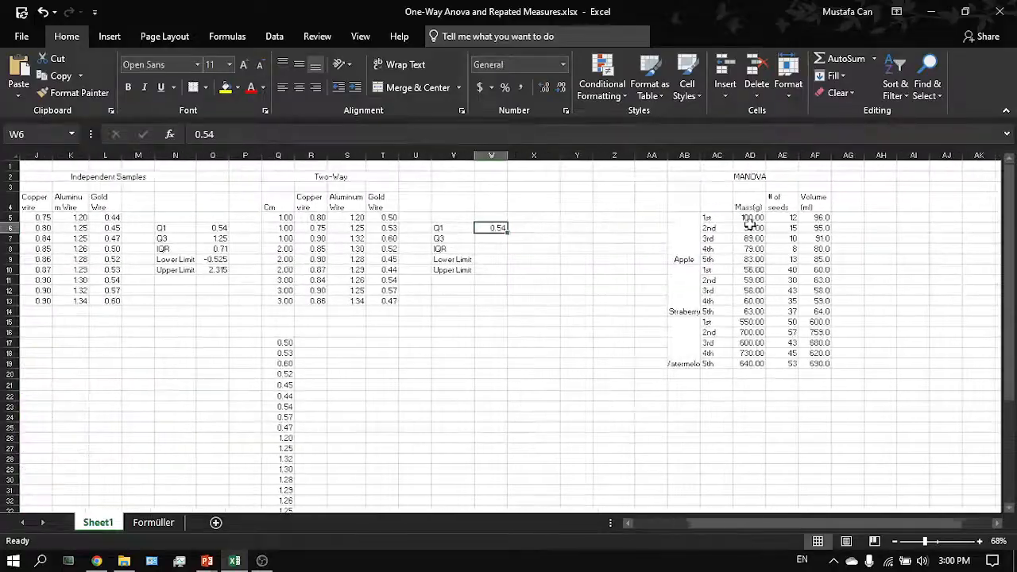
- Copy the 75th percentile value 1.25 into the Q3 cell W7
key("alt+Tab")
left_click_drag(546, 427, 523, 424)
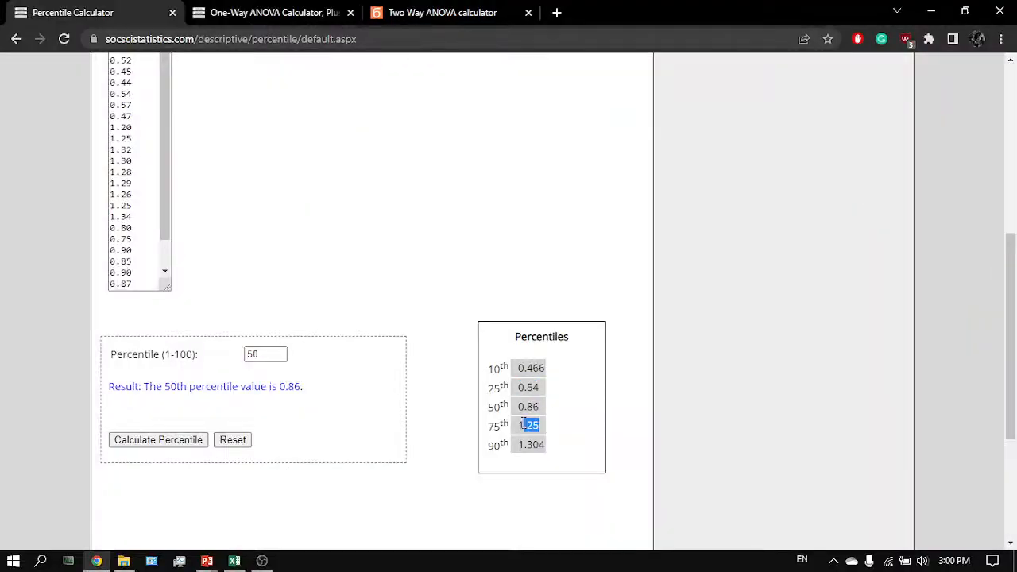
key("alt+Tab")
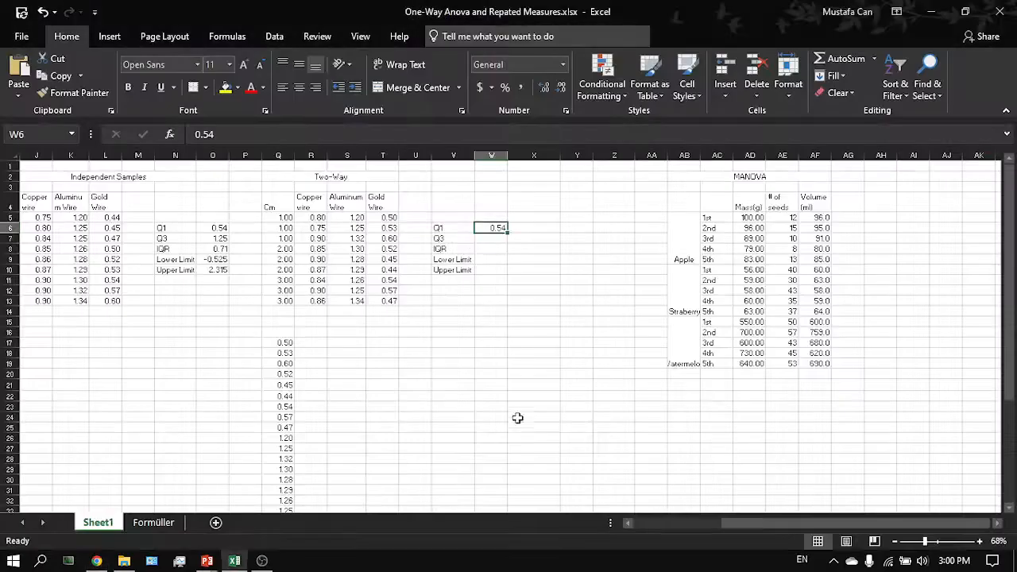
left_click(486, 240)
key("ctrl+v")
- Compute the IQR in W8 with the formula =W7-W6
left_click(492, 249)
type("=")
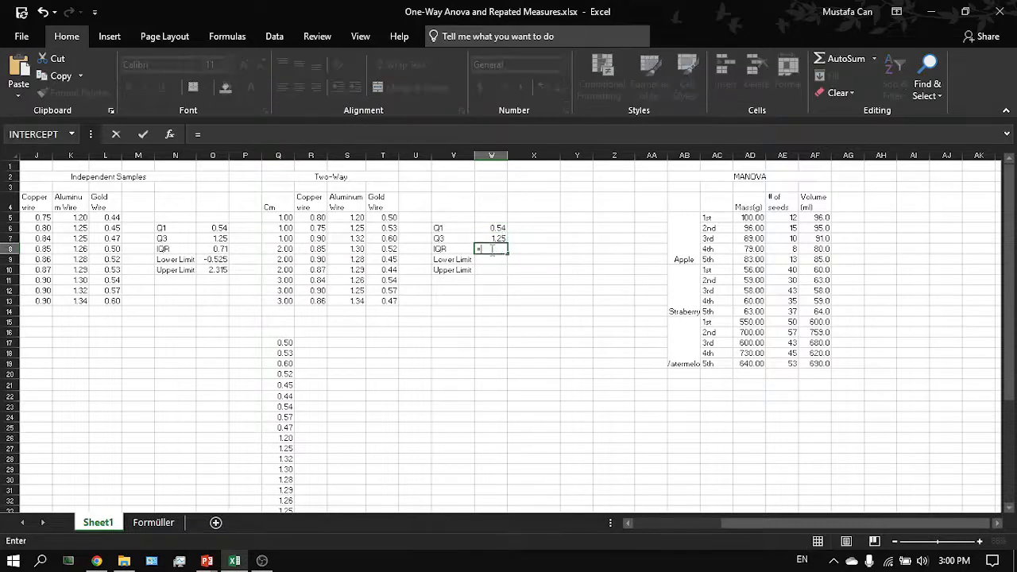
left_click(496, 237)
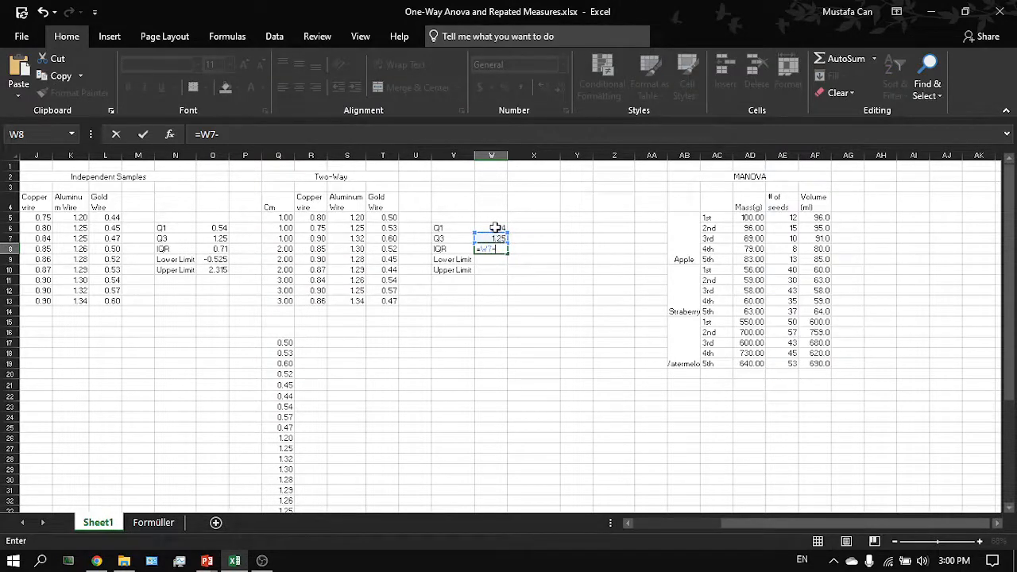
left_click(495, 228)
key("Return")
- Compute the lower limit in W9 as Q1 minus 1.5 times the IQR
type("=")
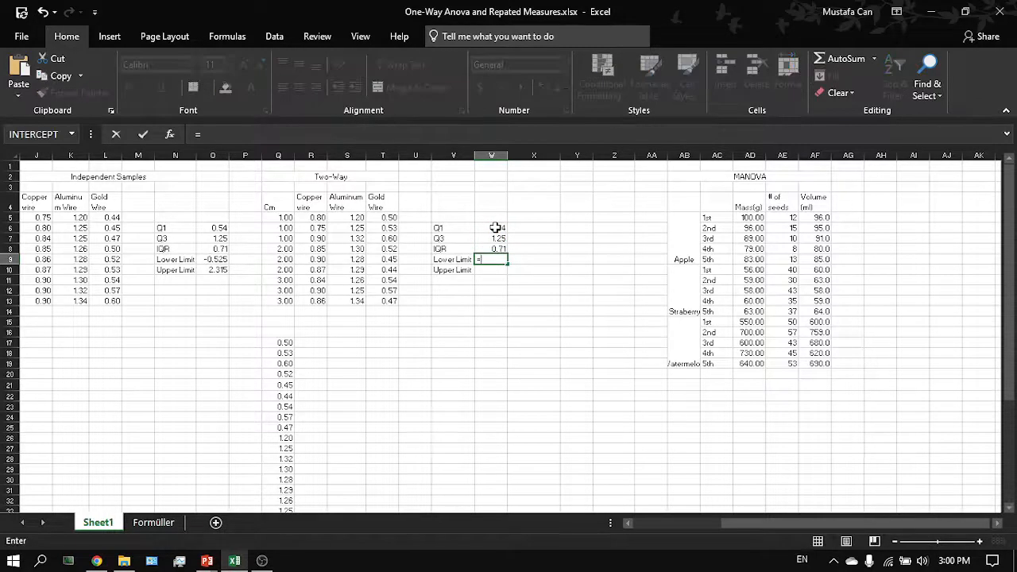
left_click(494, 228)
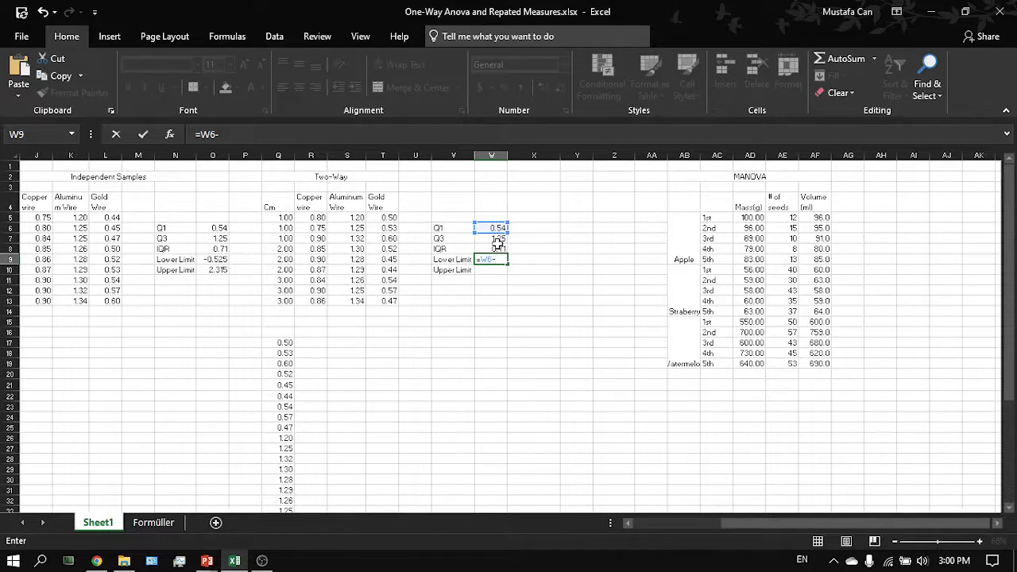
left_click(497, 248)
key("Return")
- Compute the upper limit in W10 with the formula =W7+W8*1.5
scroll(497, 247, "up", 2)
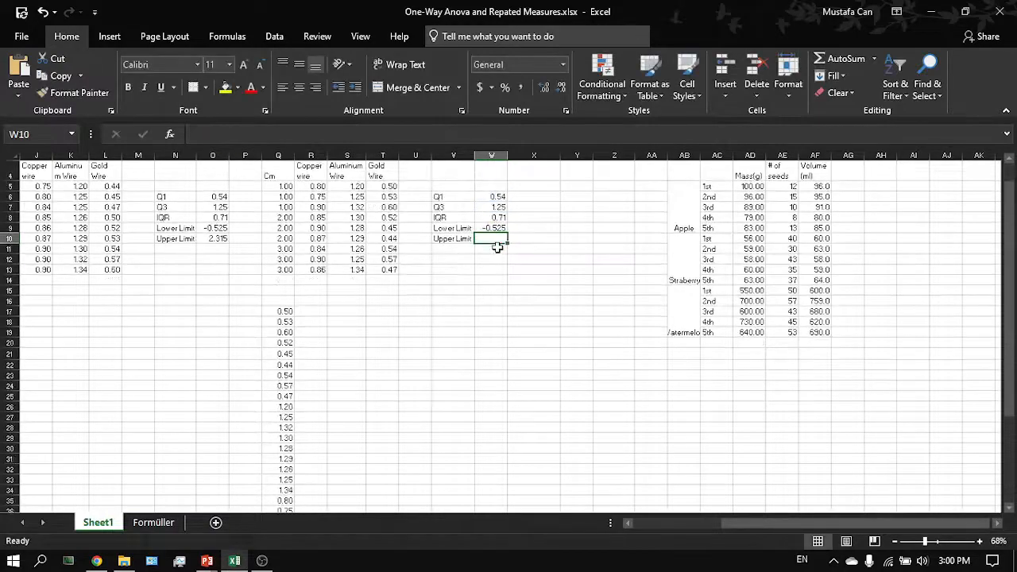
scroll(496, 248, "up", 1)
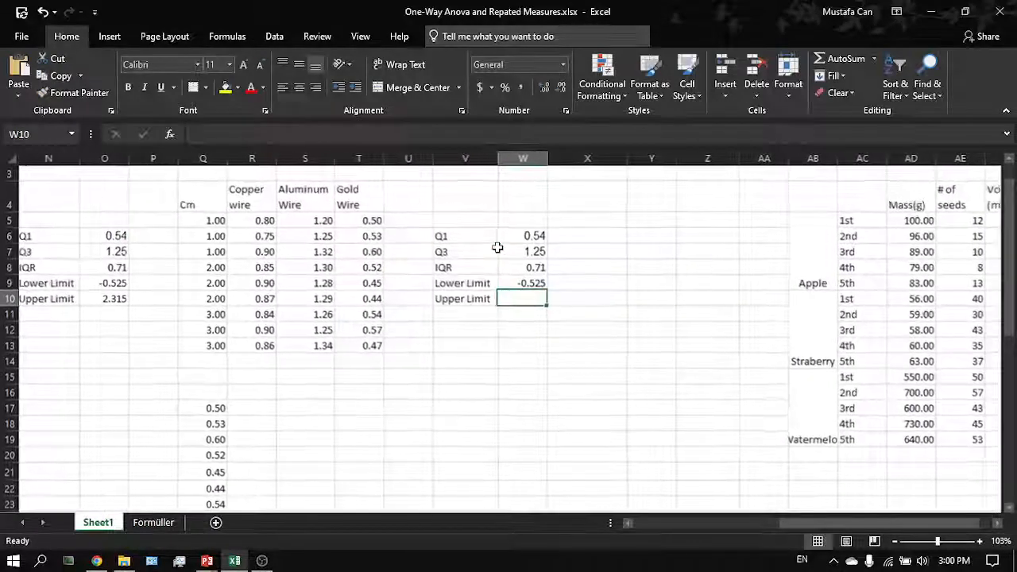
type("=")
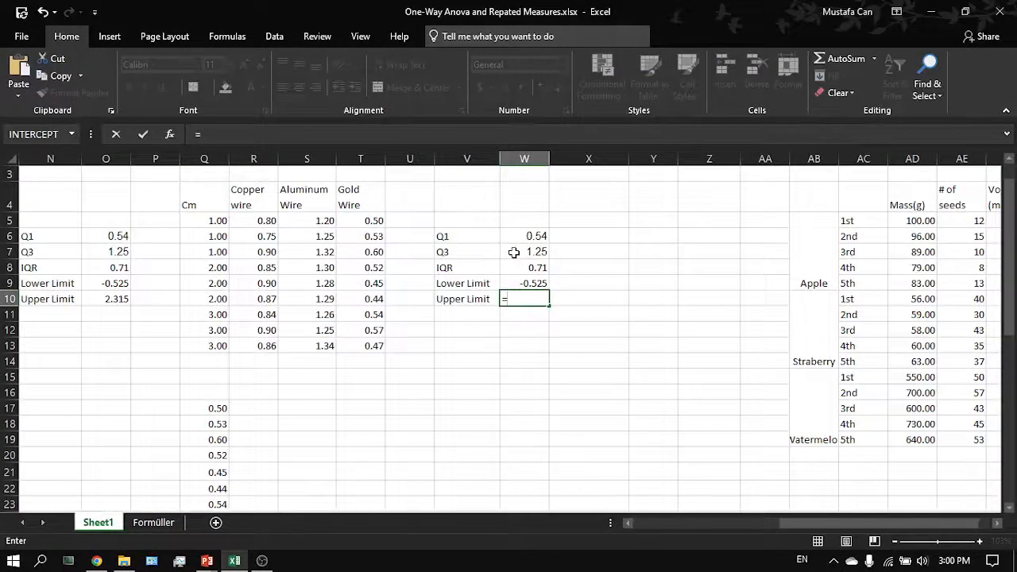
left_click(514, 252)
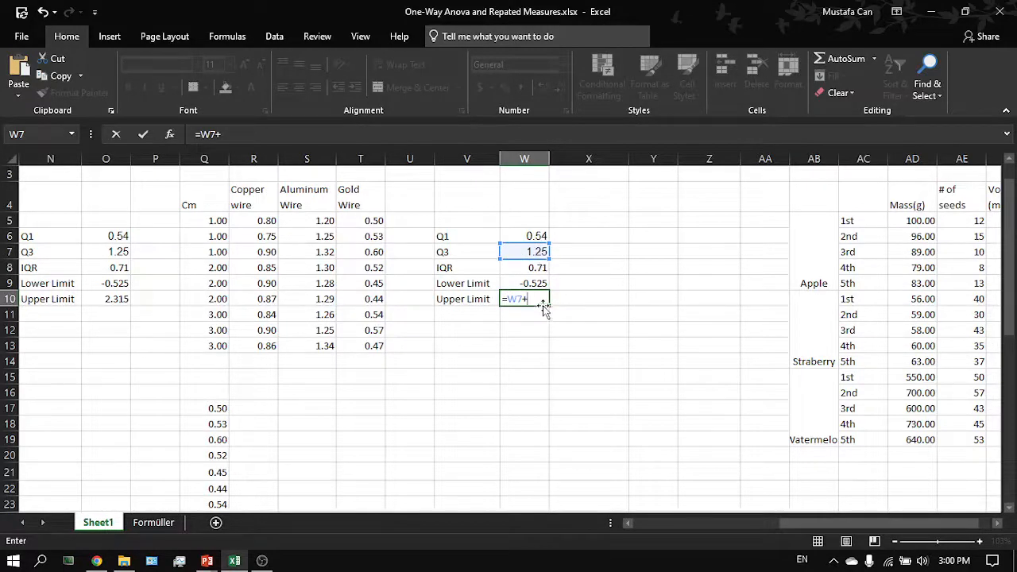
left_click(540, 269)
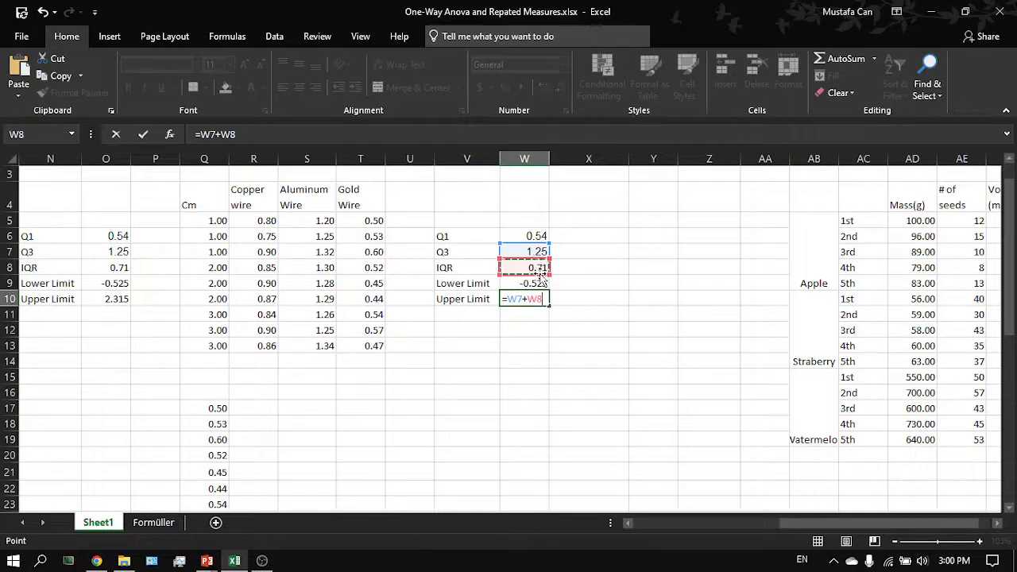
type("*1.")
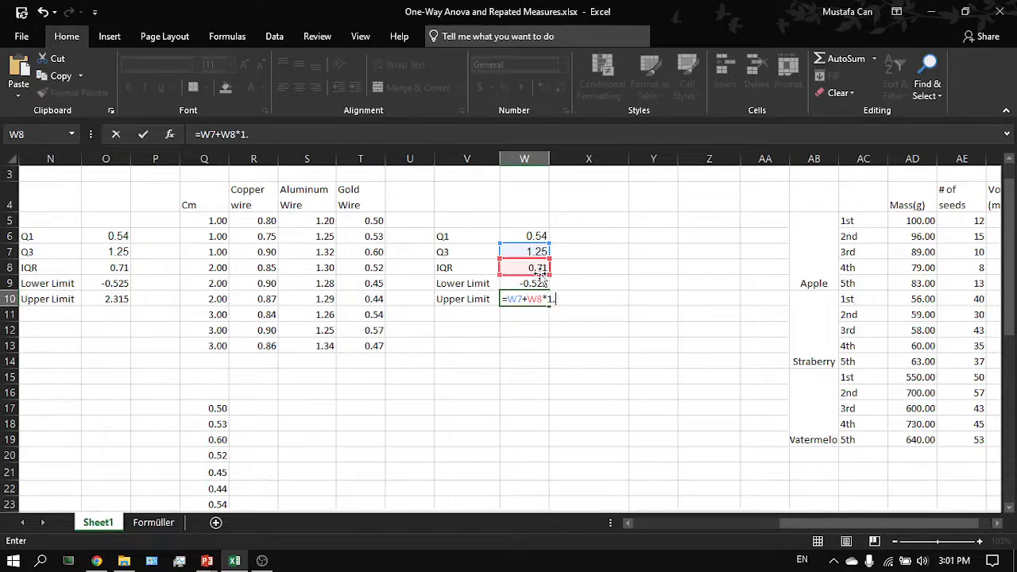
type("5")
key("Return")
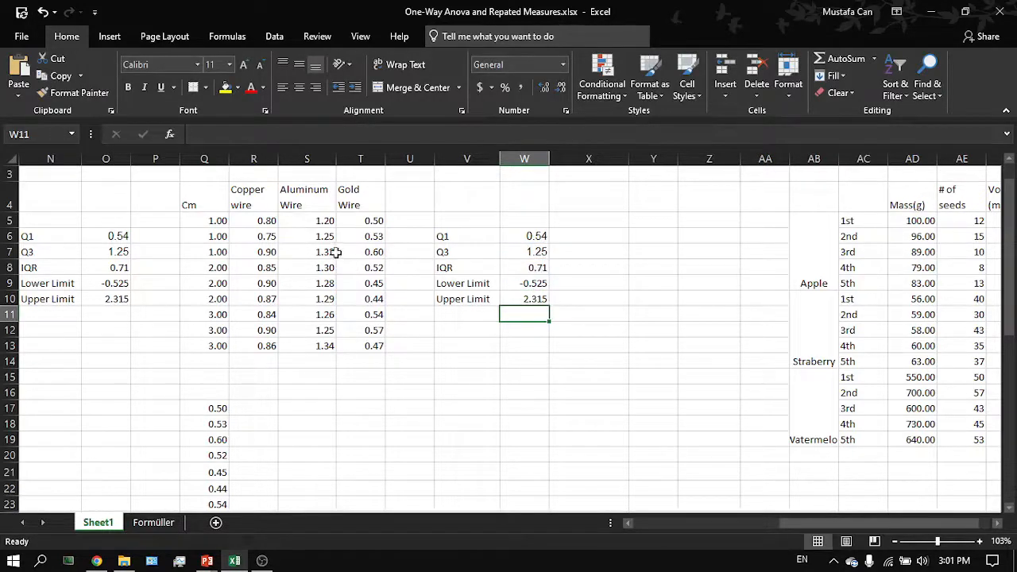
- Select the copper, aluminum and gold wire values to compare them against the outlier limits
left_click_drag(317, 220, 290, 345)
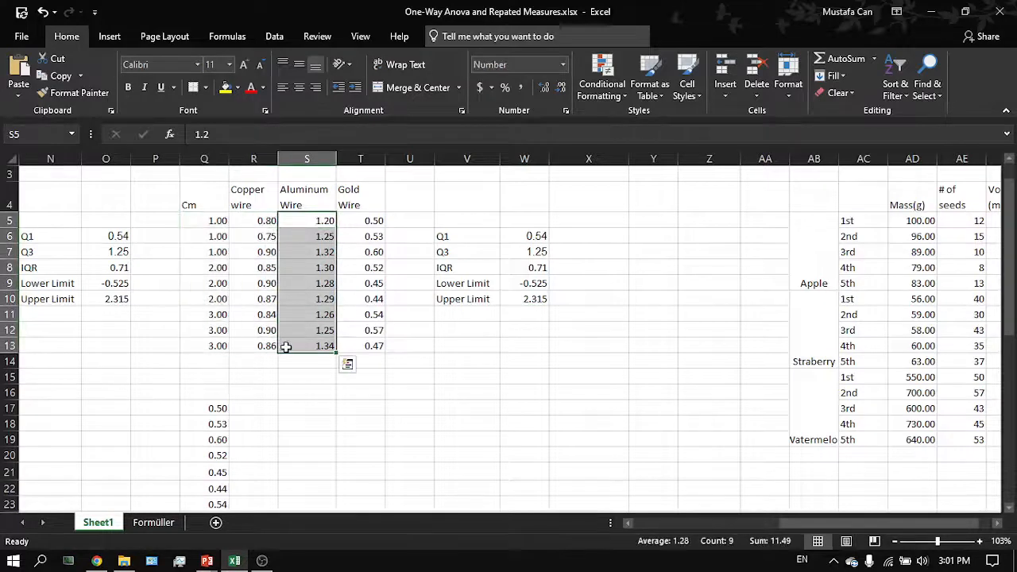
left_click(293, 345)
left_click_drag(363, 224, 266, 346)
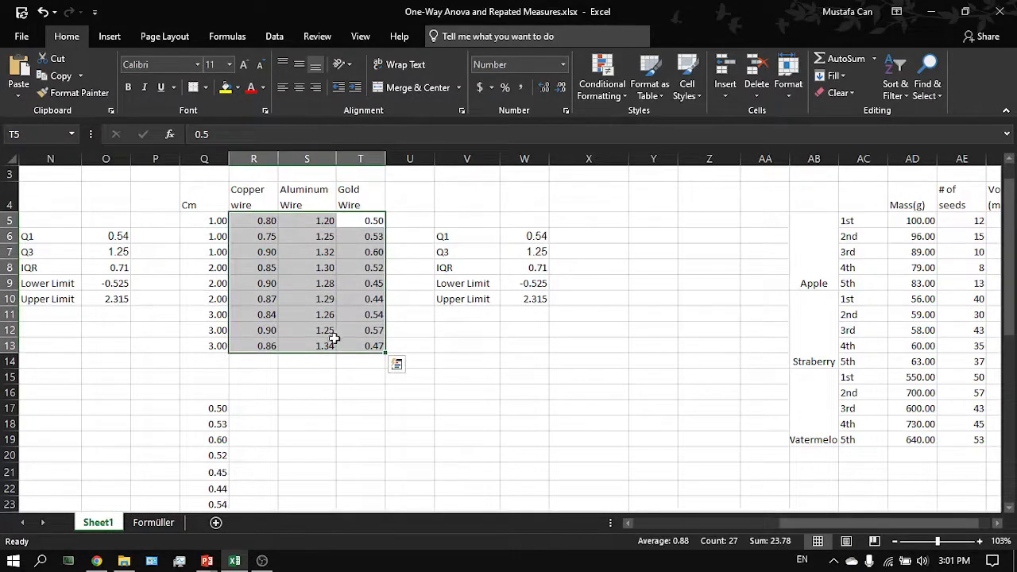
left_click(492, 316)
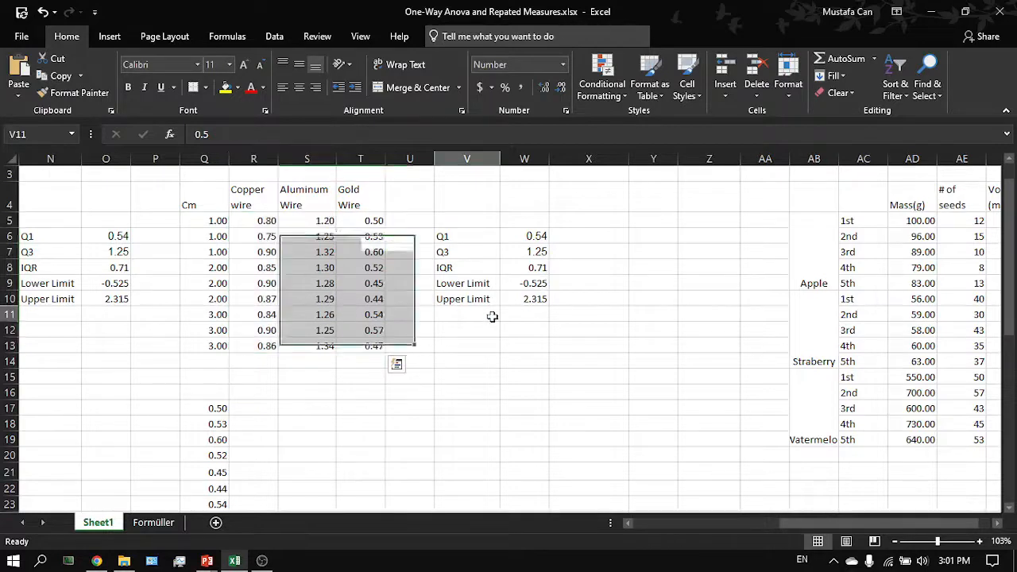
left_click_drag(373, 345, 274, 227)
- Switch to the Statistics Kingdom site, search its home page for Levene and open Levene's Test for Variances
key("alt+Tab")
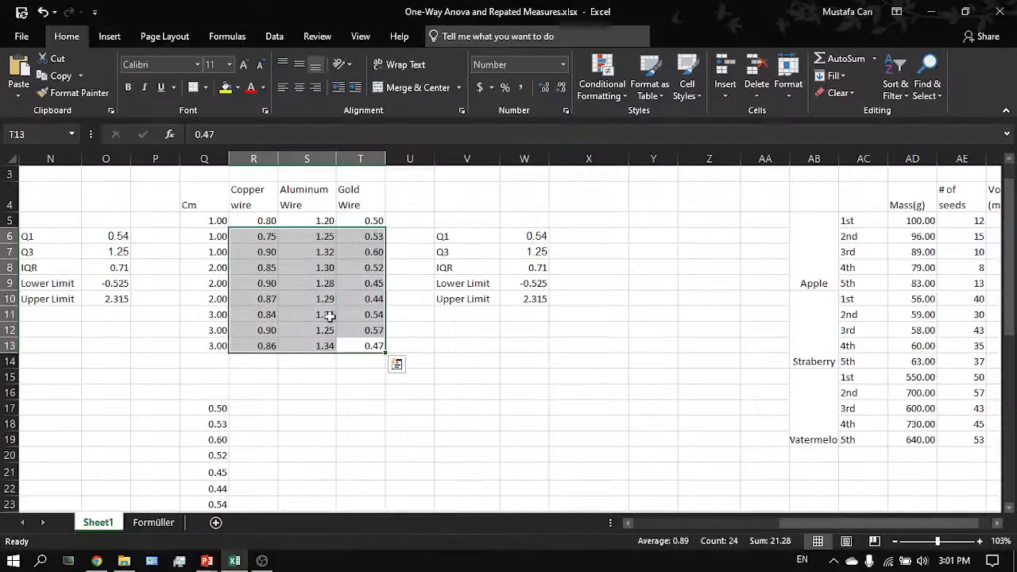
key("alt+Tab")
key("alt+Tab")
key("ctrl+Tab")
key("ctrl+Tab")
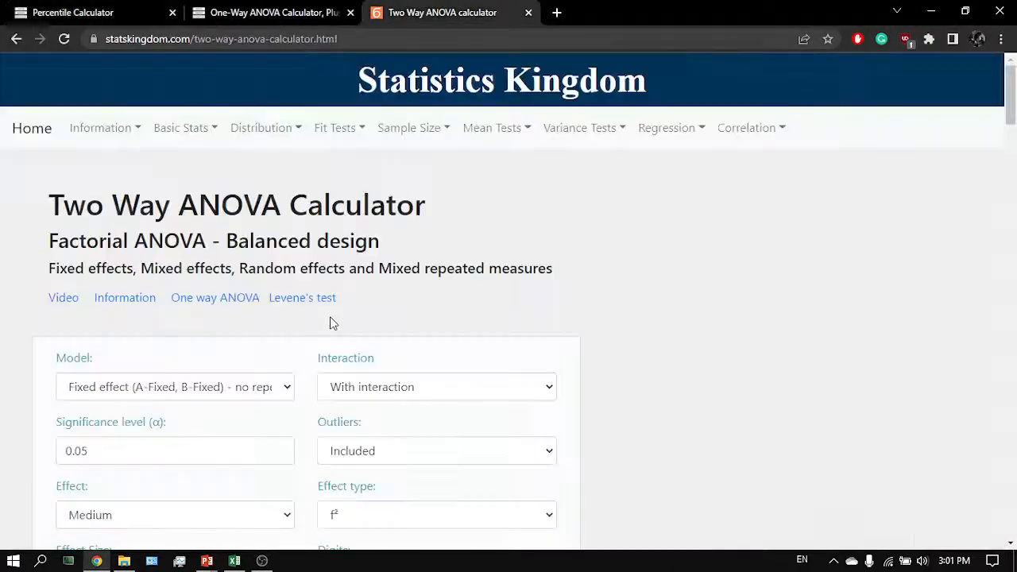
left_click(45, 146)
scroll(304, 288, "down", 5)
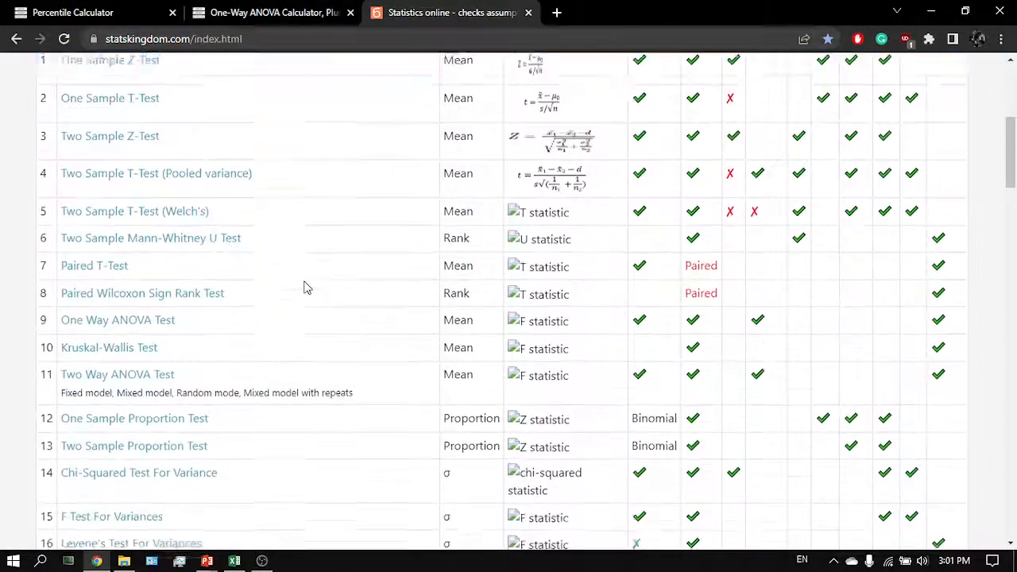
key("ctrl+f")
type("leve")
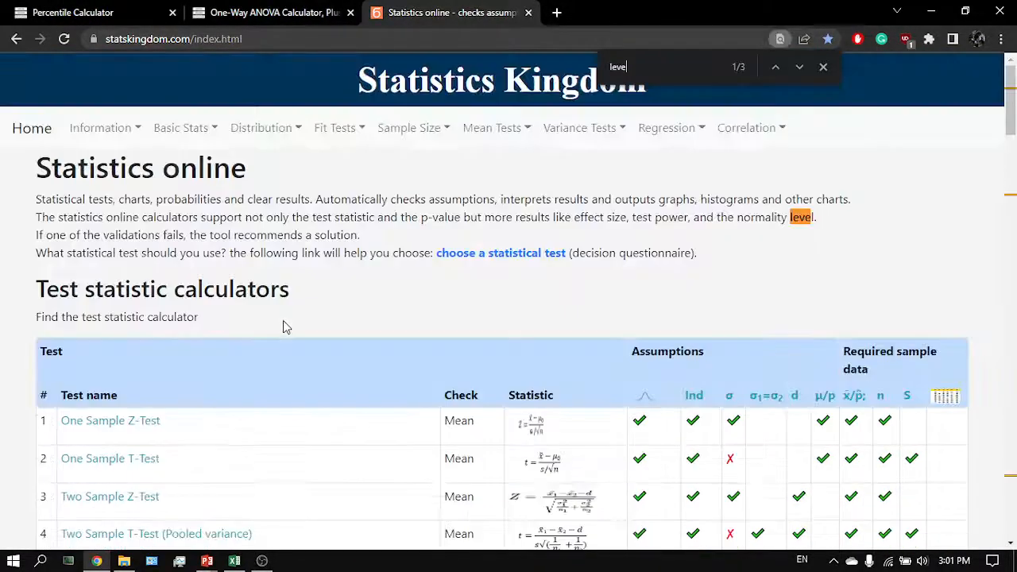
key("Return")
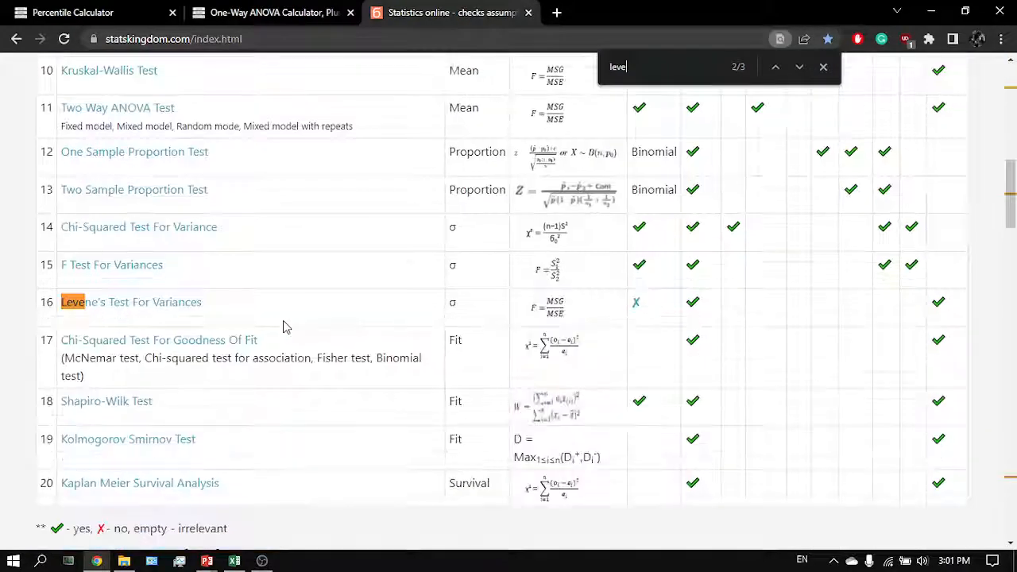
left_click(185, 312)
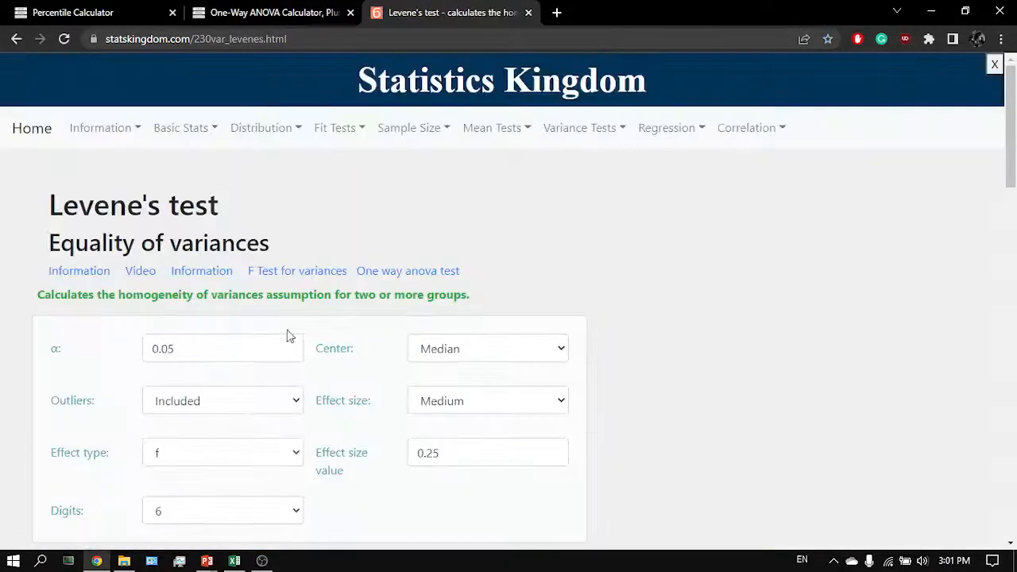
- Clear the sample data from all three group columns of the Levene's test calculator
scroll(302, 341, "down", 2)
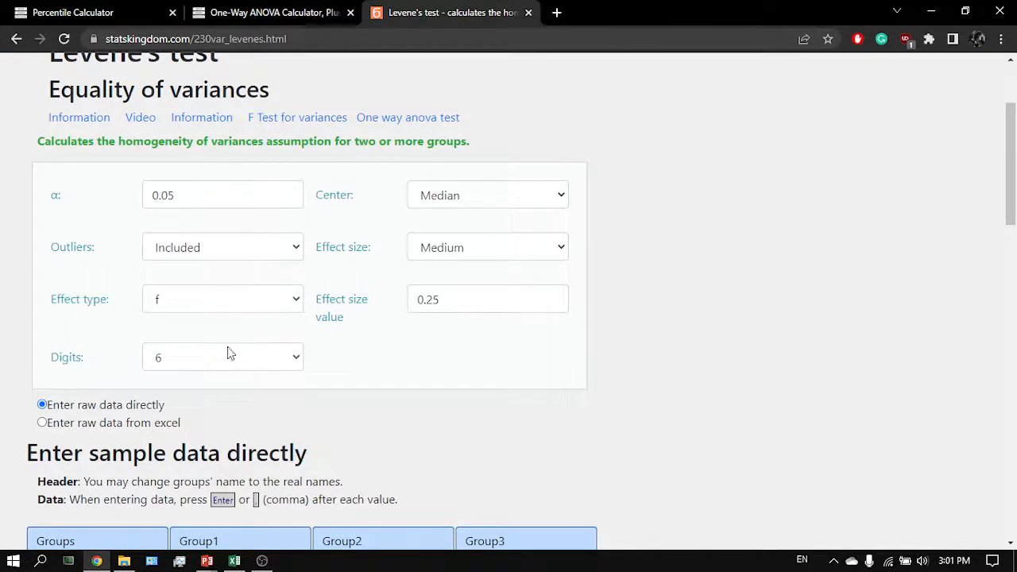
scroll(265, 337, "down", 4)
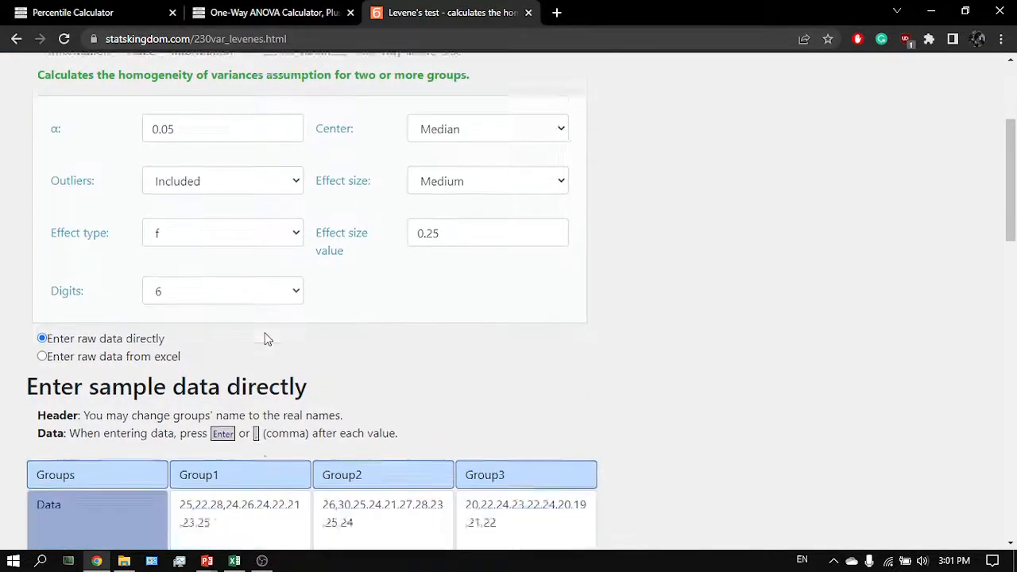
key("ctrl+a")
key("BackSpace")
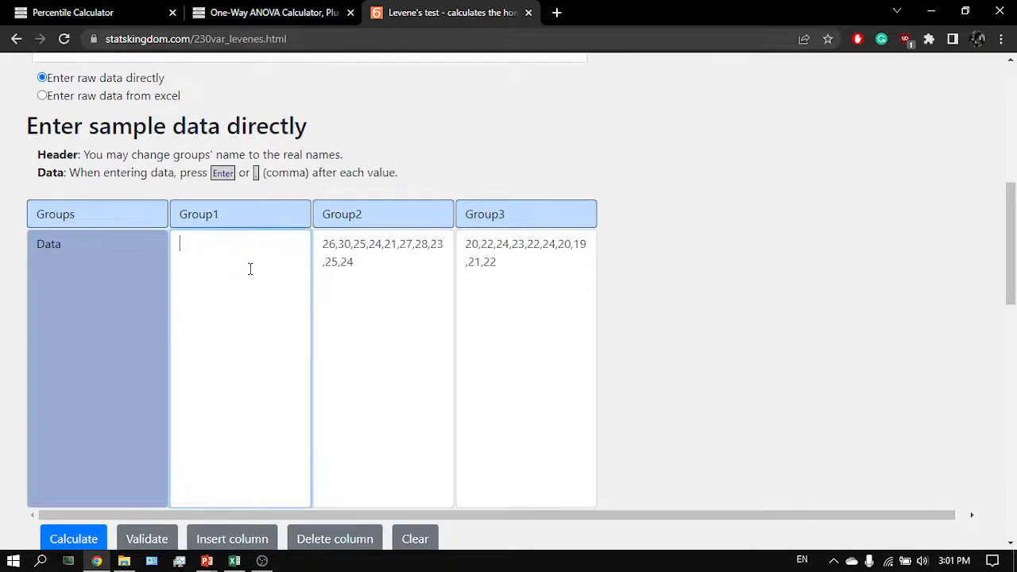
left_click(415, 289)
key("ctrl+a")
key("BackSpace")
left_click(540, 253)
key("ctrl+a")
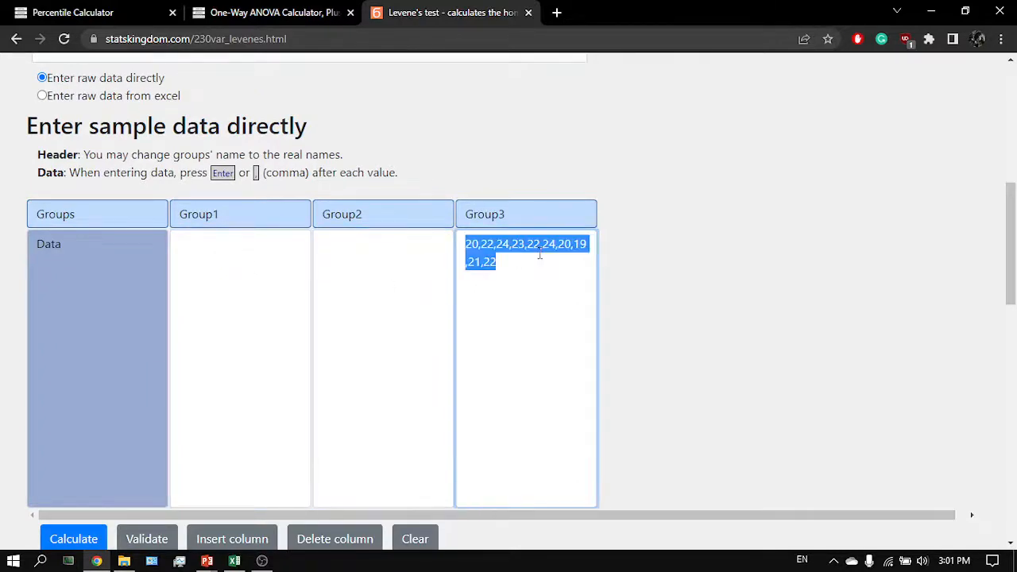
key("BackSpace")
- Copy the copper wire values from the spreadsheet into Group1 of the Levene's test
key("alt+Tab")
left_click_drag(254, 236, 260, 285)
left_click(256, 223)
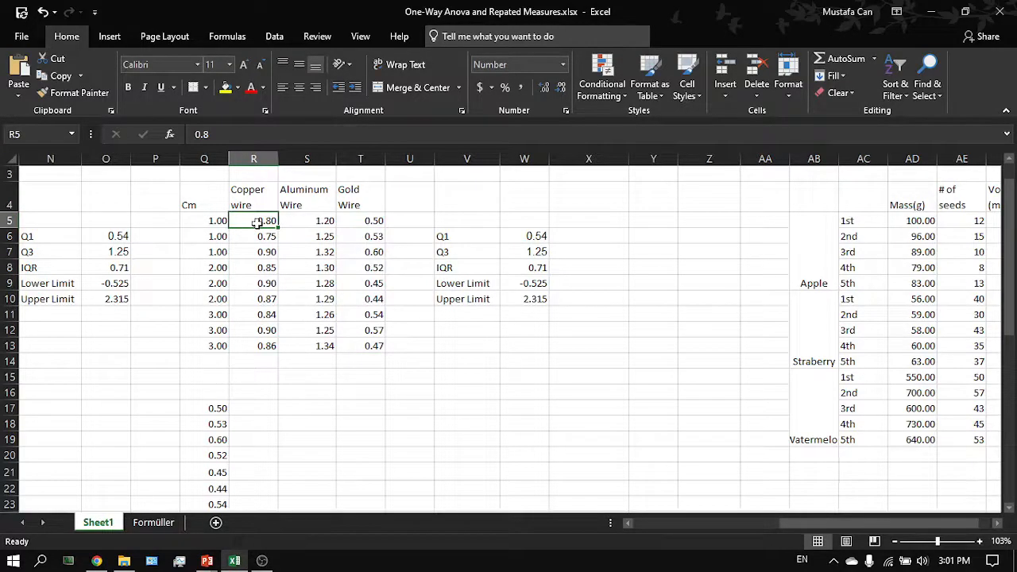
left_click_drag(255, 223, 256, 345)
key("ctrl+c")
key("alt+Tab")
left_click(257, 273)
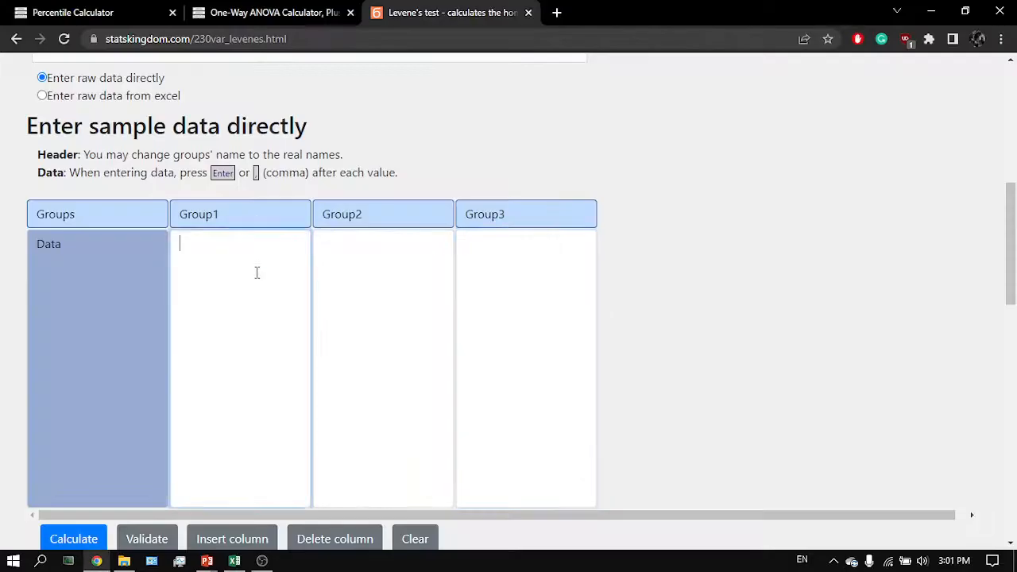
key("ctrl+v")
- Copy the aluminum wire values from the spreadsheet into Group2
key("alt+Tab")
left_click_drag(307, 221, 330, 352)
key("ctrl+c")
key("alt+Tab")
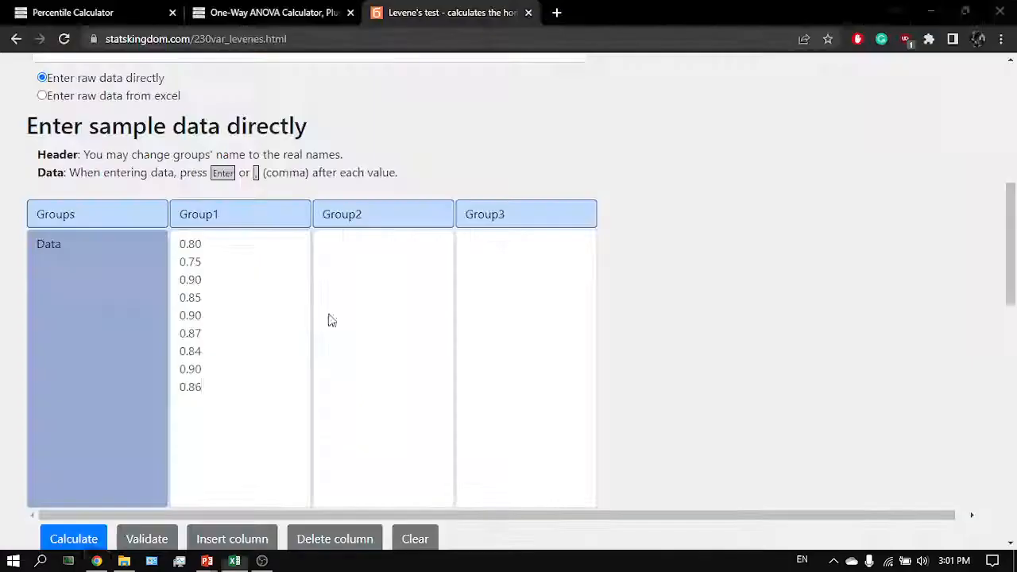
left_click(329, 318)
key("ctrl+v")
- Copy the gold wire values from the spreadsheet into Group3
key("alt+Tab")
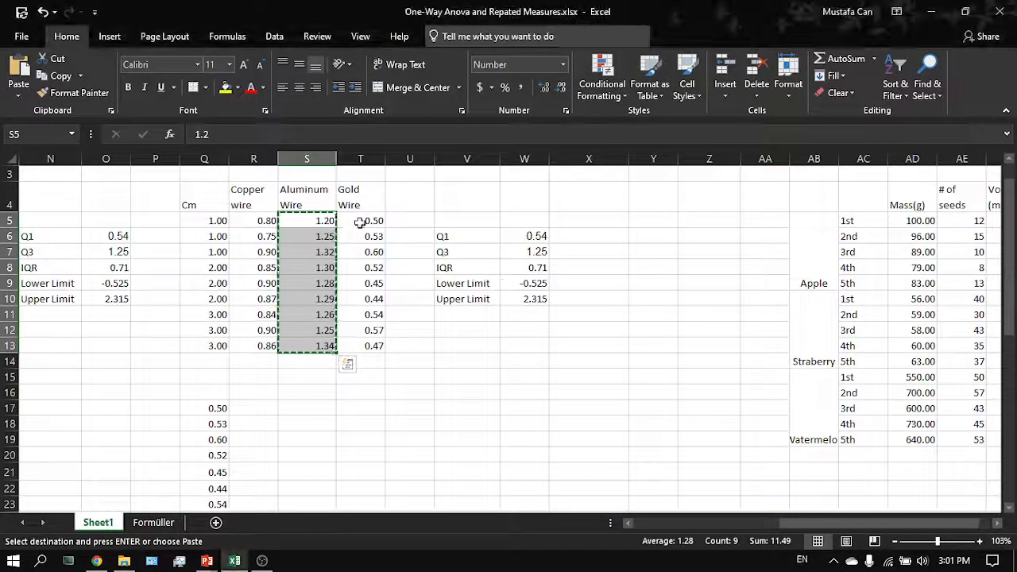
left_click_drag(361, 221, 362, 346)
key("ctrl+c")
key("alt+Tab")
left_click(458, 325)
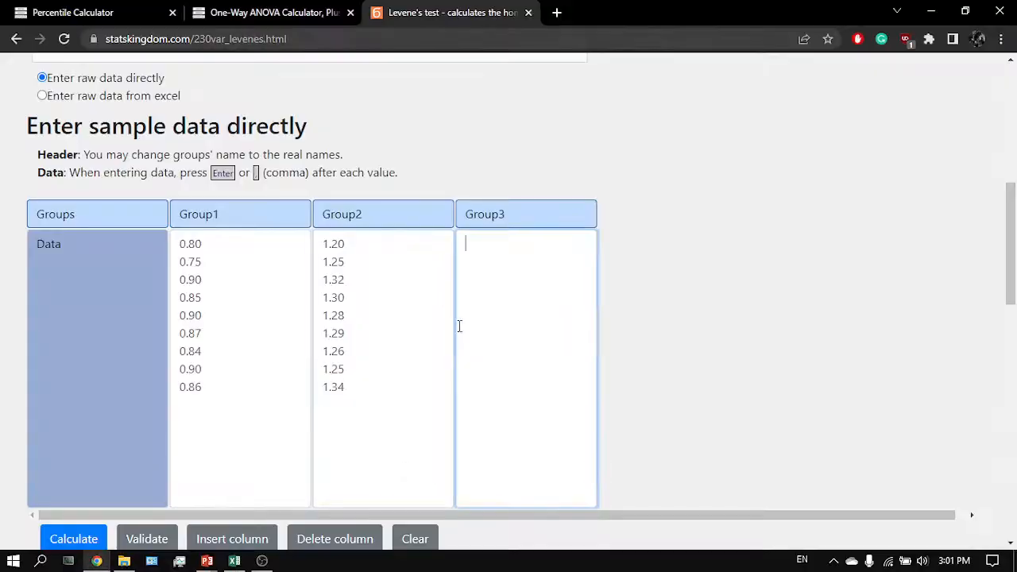
key("ctrl+v")
- Calculate Levene's test and copy the resulting p-value from the results table
scroll(459, 325, "down", 1)
scroll(458, 325, "down", 2)
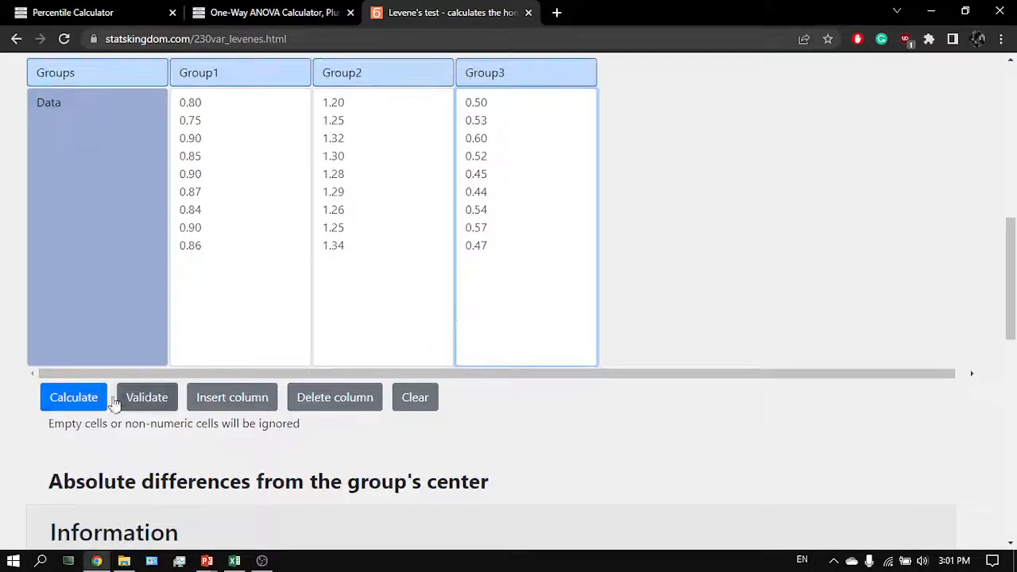
left_click(59, 402)
scroll(286, 371, "down", 1)
scroll(333, 371, "down", 7)
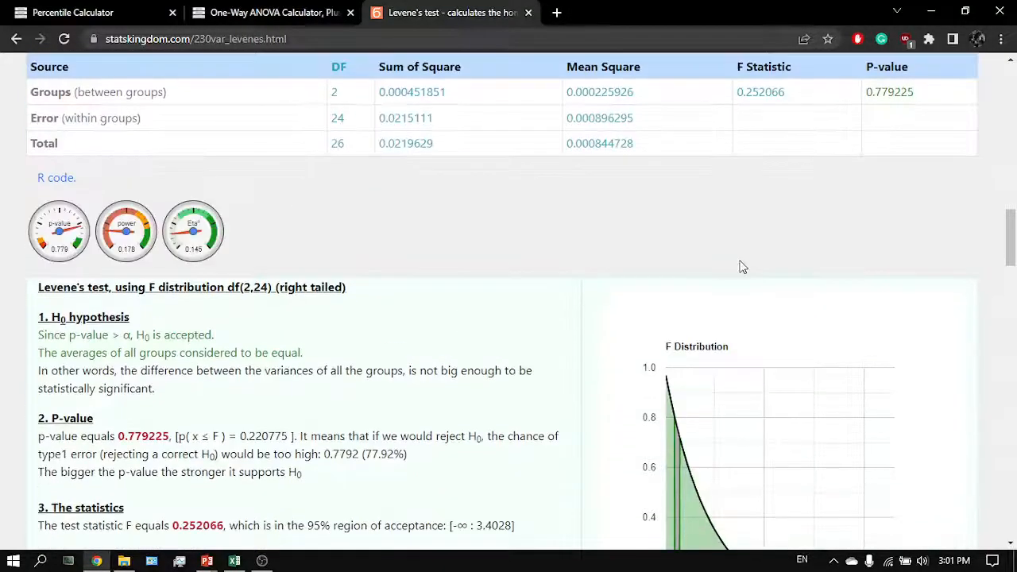
left_click_drag(916, 101, 869, 102)
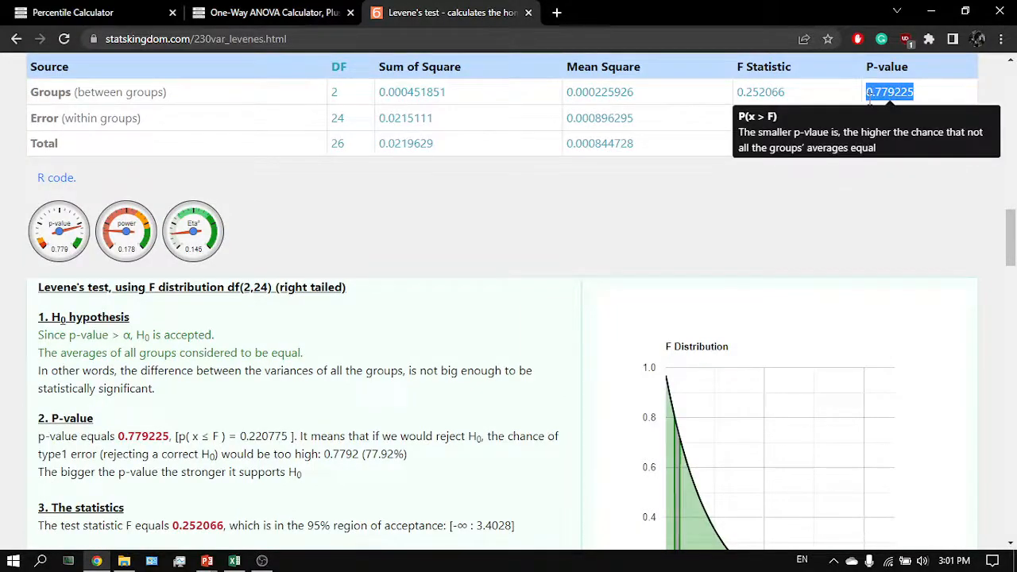
- Paste the Levene's p-value into H22 beside the Levene's hypotheses and enter 0.05 as the significance level in H23
left_click(234, 560)
scroll(361, 402, "left", 4)
scroll(278, 421, "down", 2)
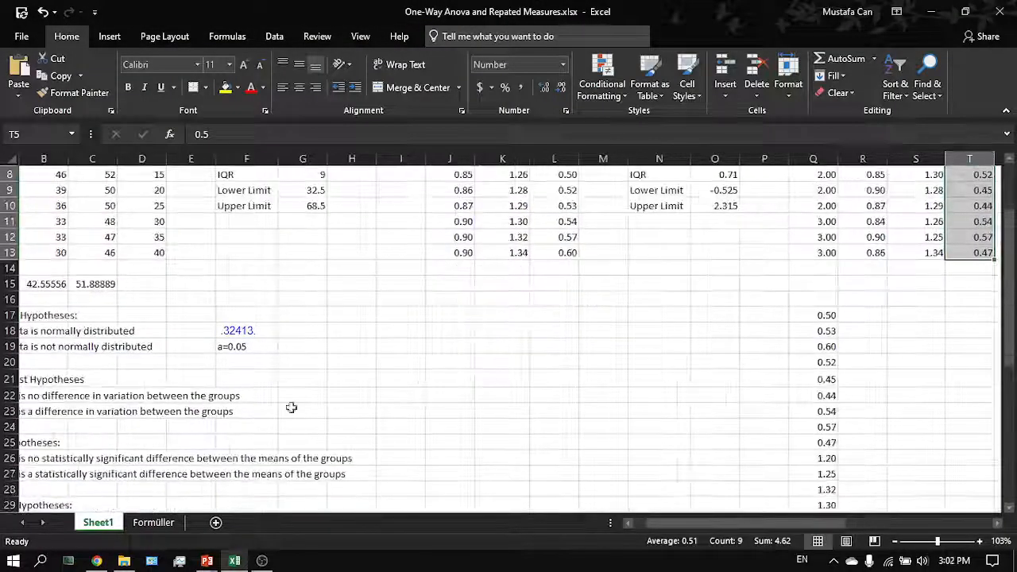
scroll(291, 407, "left", 1)
left_click(392, 395)
key("ctrl+v")
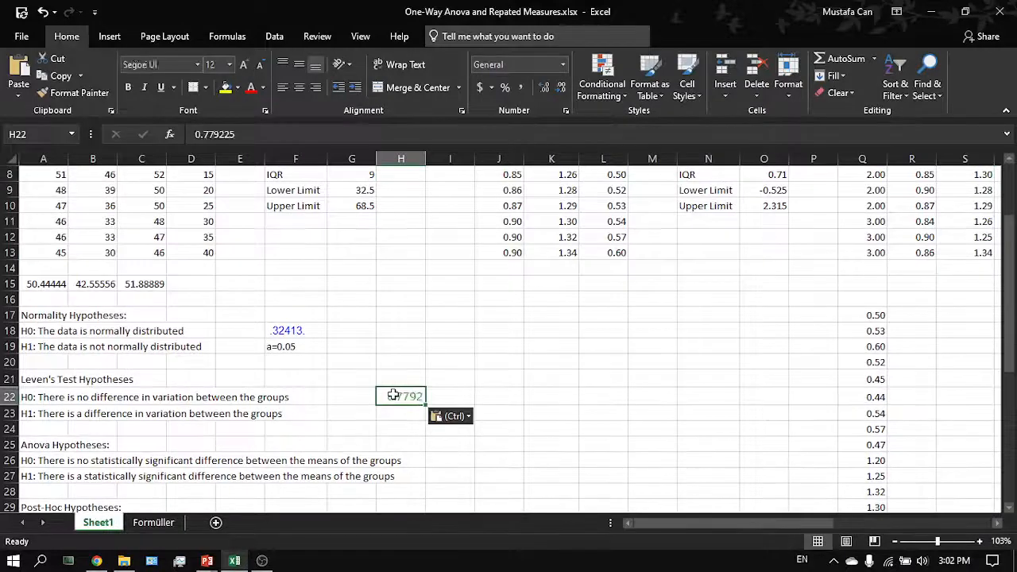
key("Return")
type("=.")
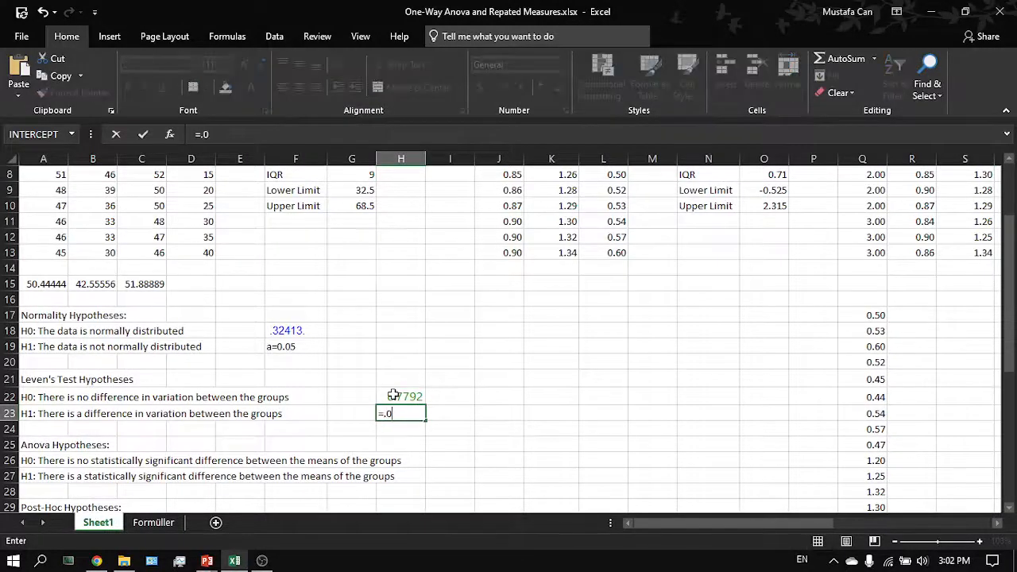
type("05")
key("Return")
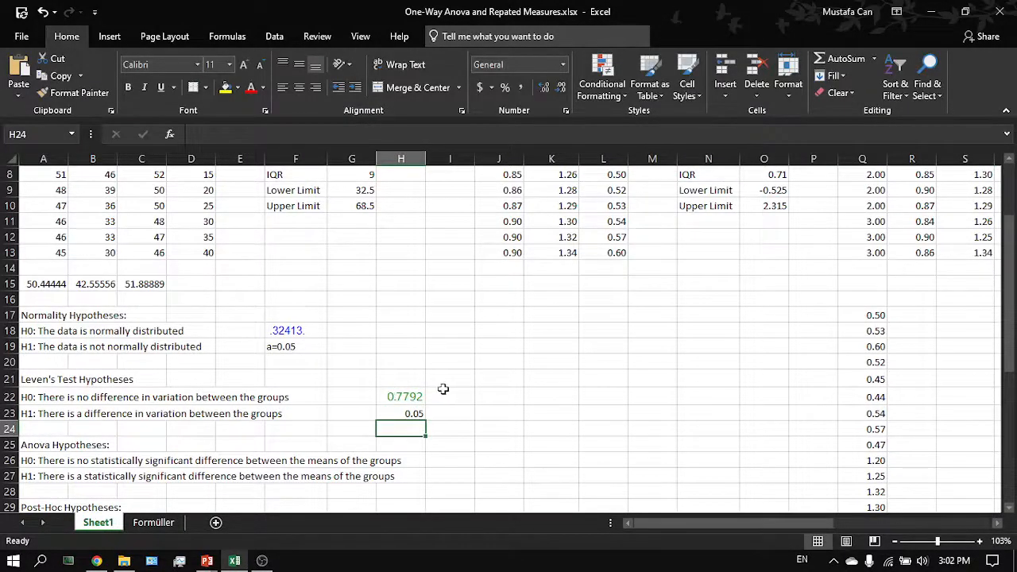
- Review the Levene's result cells and the wire data columns in the worksheet
left_click(447, 391)
left_click(402, 397)
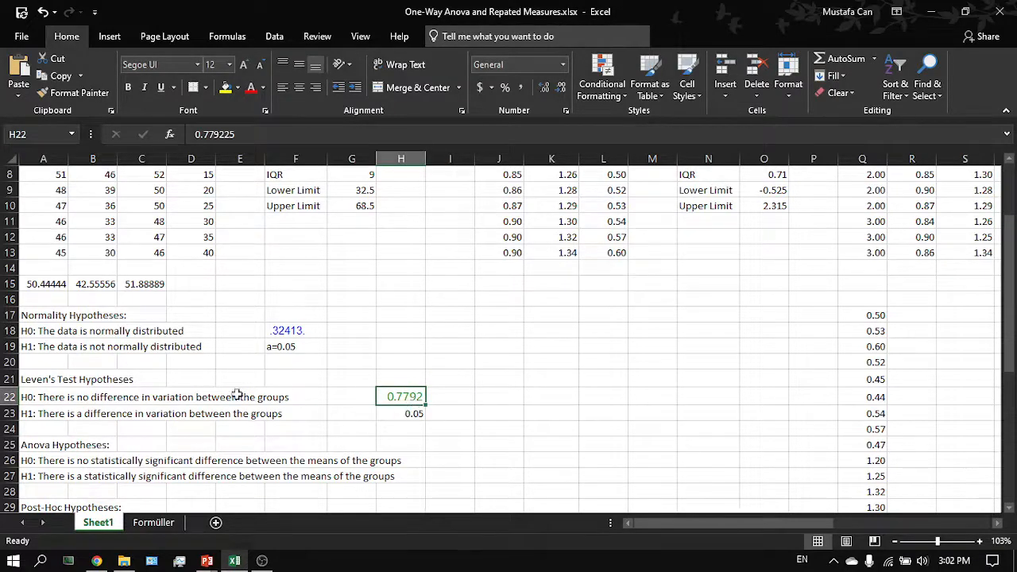
left_click_drag(58, 393, 273, 399)
left_click(273, 399)
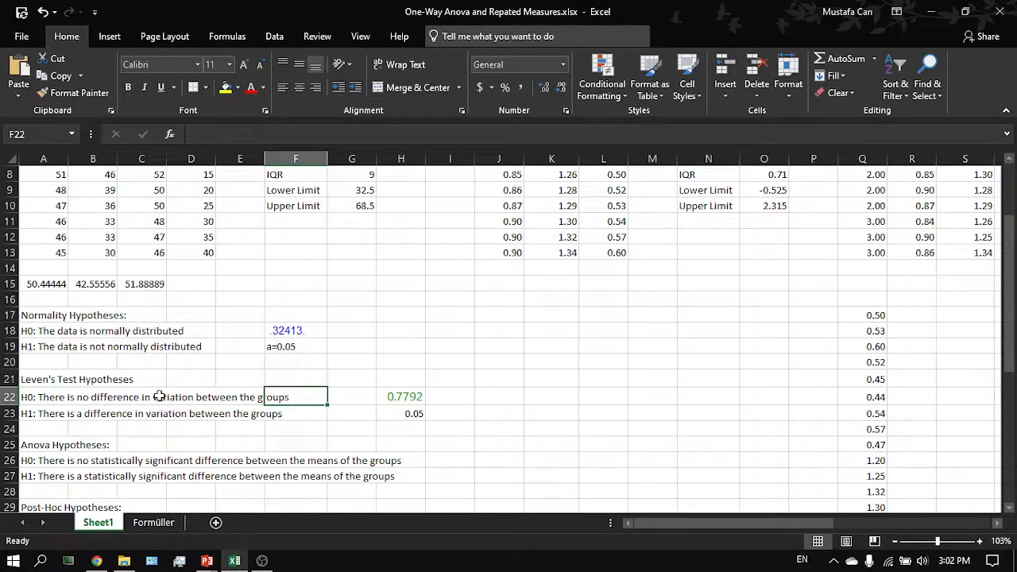
scroll(327, 398, "right", 5)
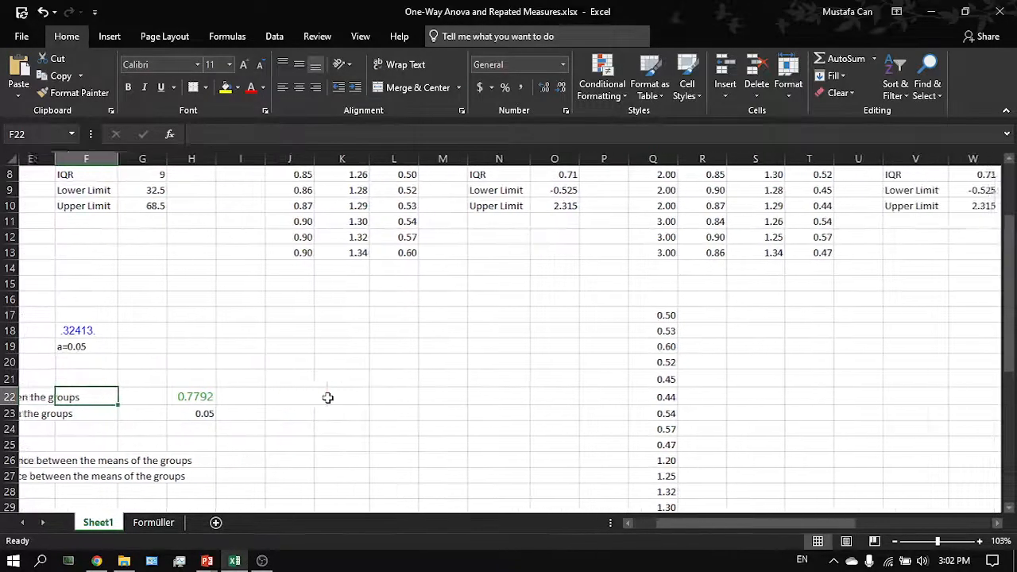
scroll(328, 397, "up", 3)
scroll(327, 397, "right", 1)
left_click_drag(369, 234, 471, 377)
left_click(471, 377)
scroll(471, 377, "right", 3)
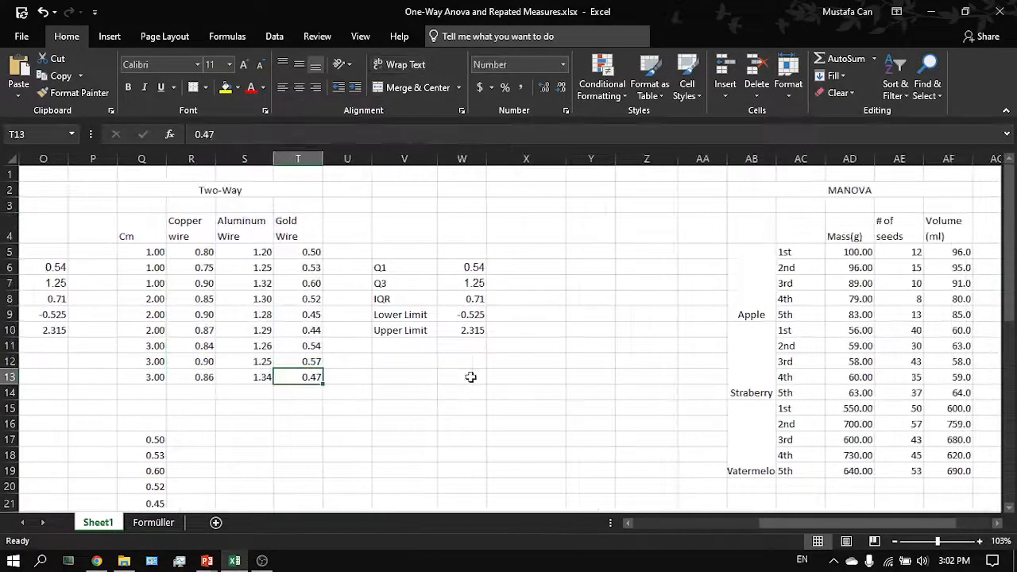
scroll(233, 426, "down", 1)
left_click(301, 409)
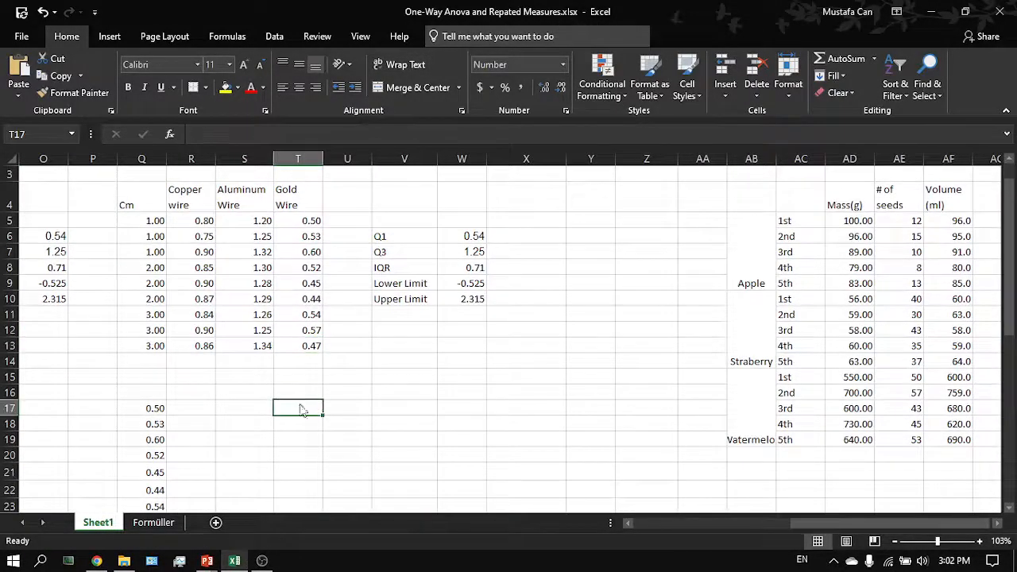
- Return to the Statistics Kingdom home page and open the Two Way ANOVA Test calculator
key("alt+Tab")
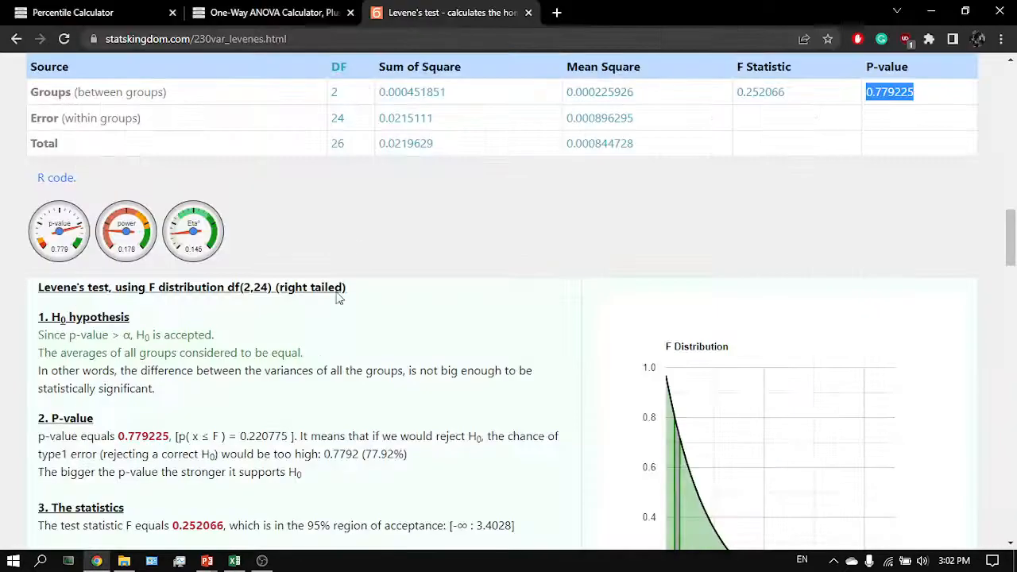
key("ctrl+1")
key("ctrl+Tab")
key("ctrl+Tab")
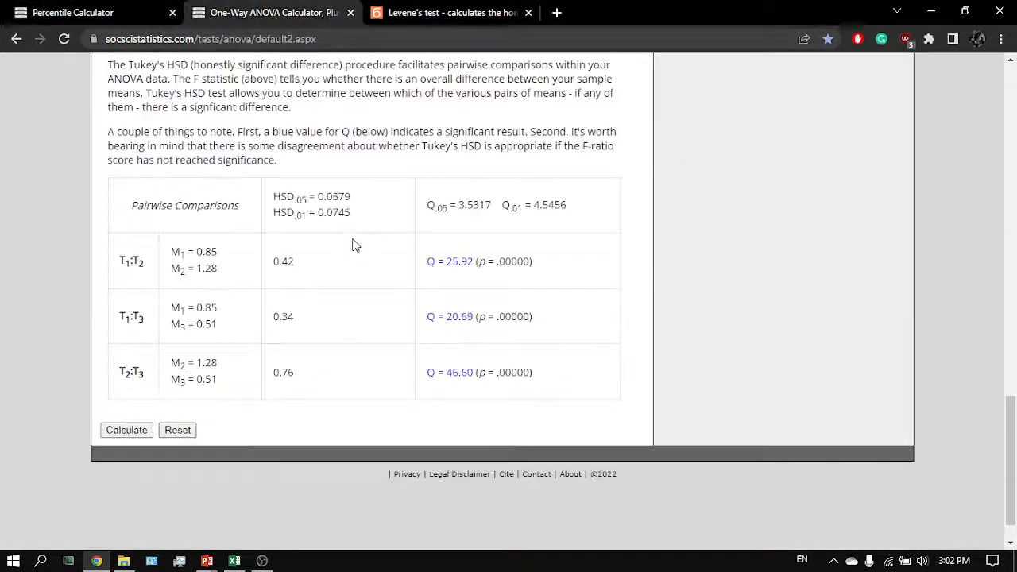
scroll(313, 262, "up", 10)
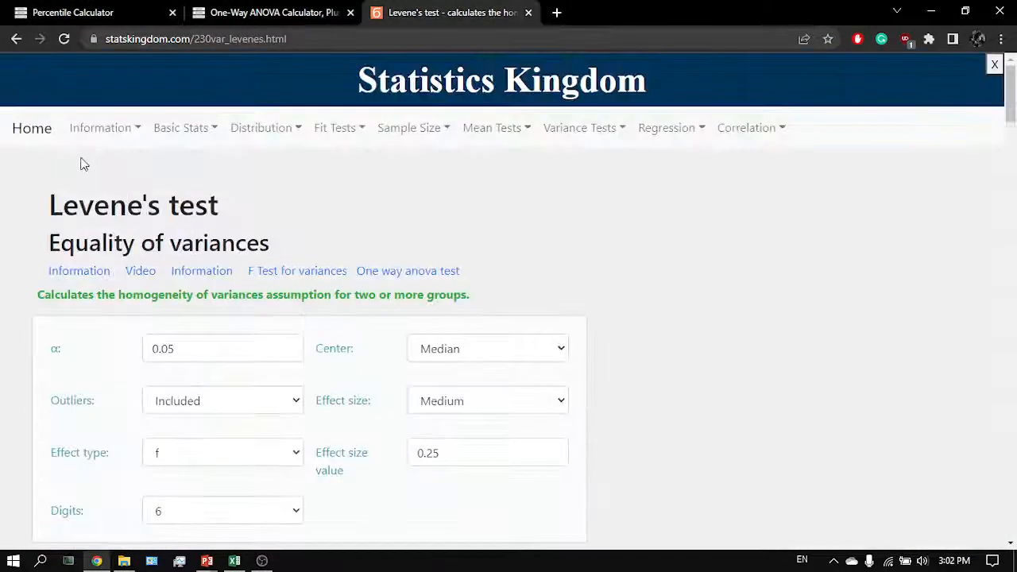
left_click(29, 131)
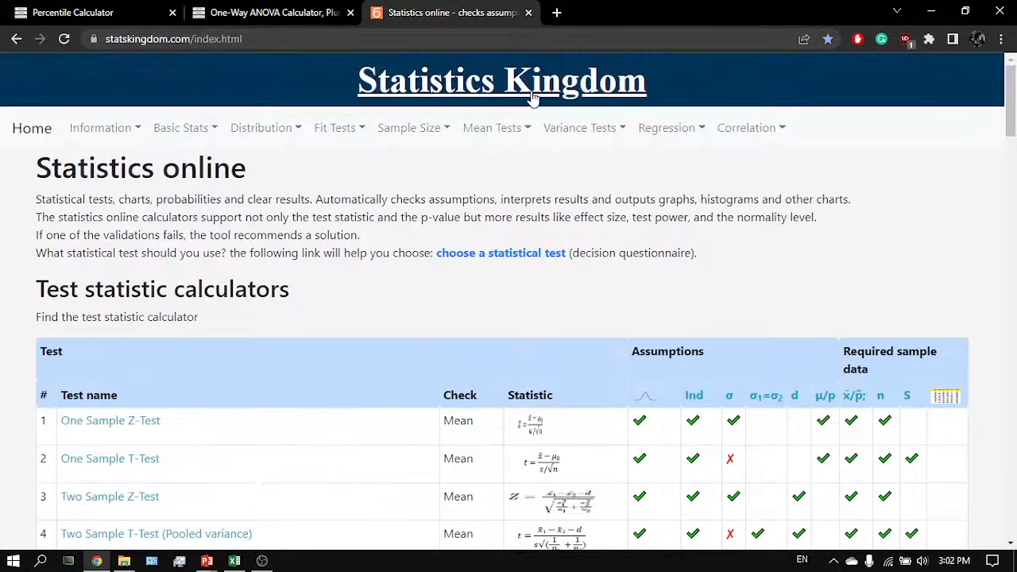
scroll(225, 447, "down", 5)
scroll(226, 448, "up", 1)
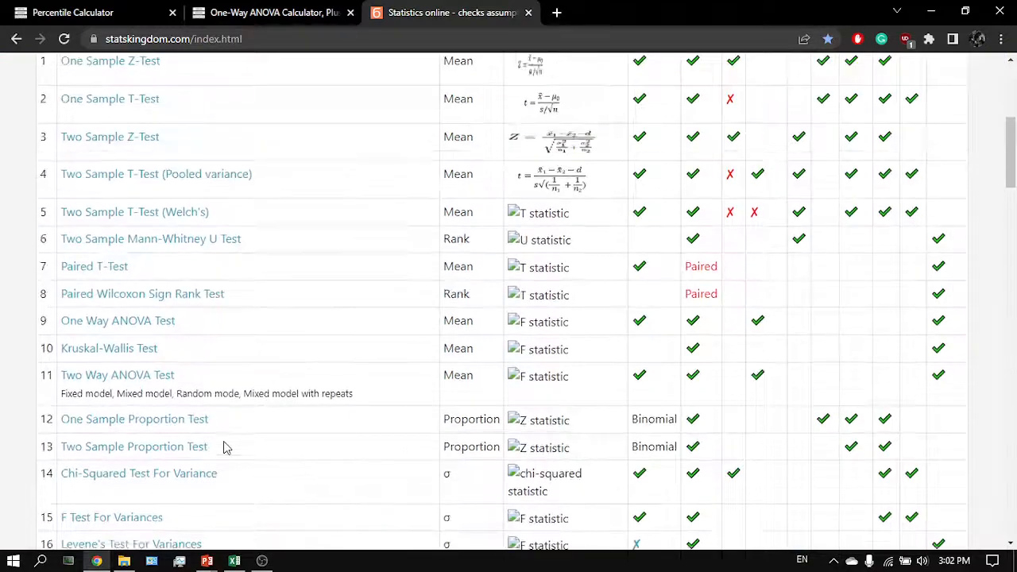
left_click(139, 447)
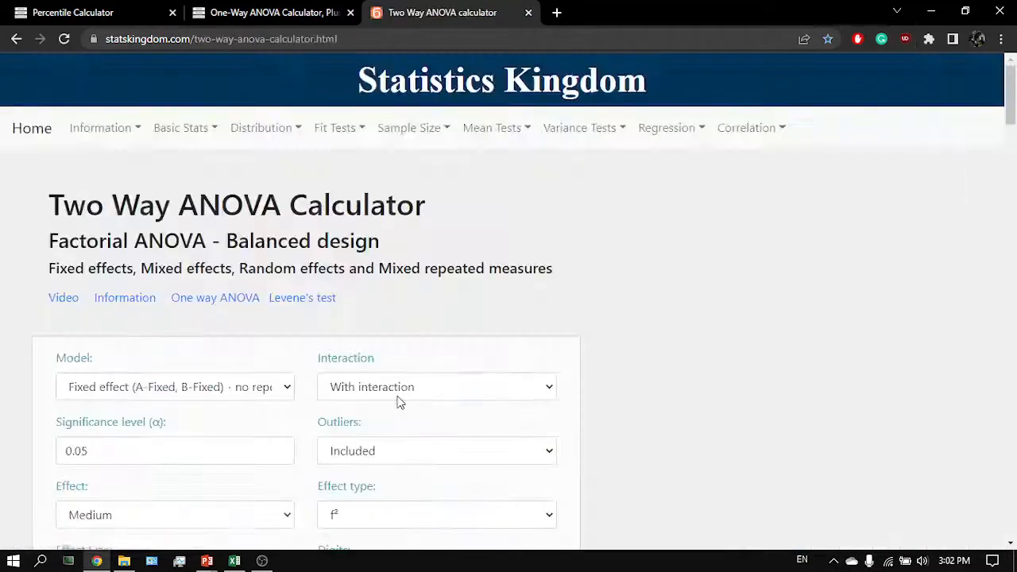
scroll(397, 401, "down", 2)
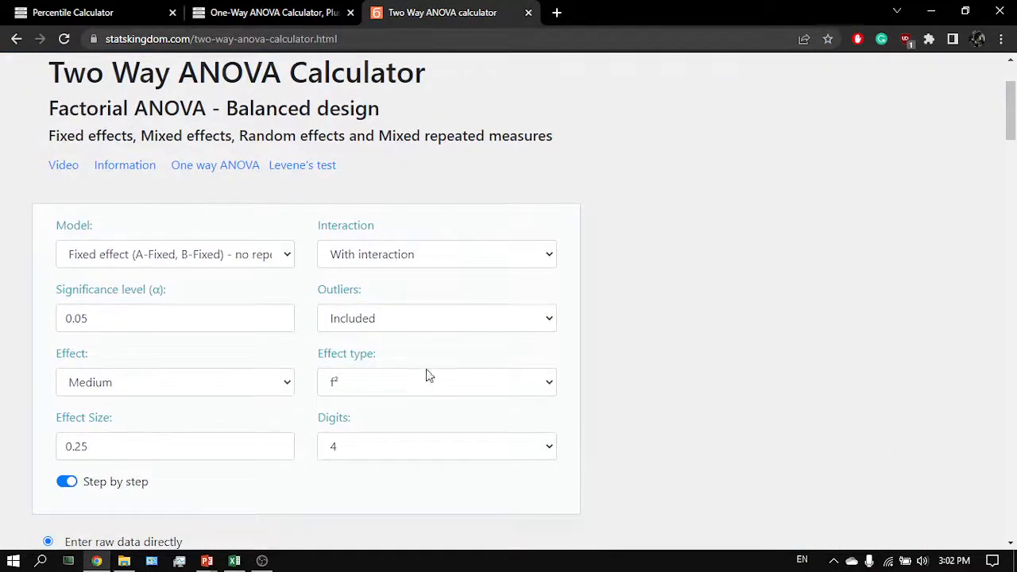
left_click(435, 322)
left_click(387, 358)
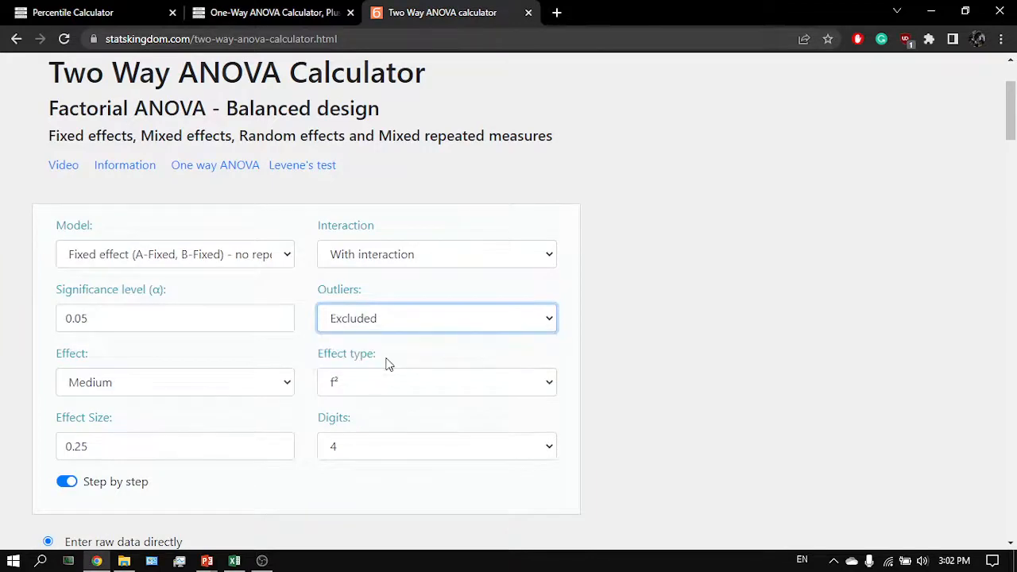
left_click(411, 321)
left_click(390, 343)
- Examine the Model options and the sample data table of the two-way ANOVA calculator against the spreadsheet
key("alt+Tab")
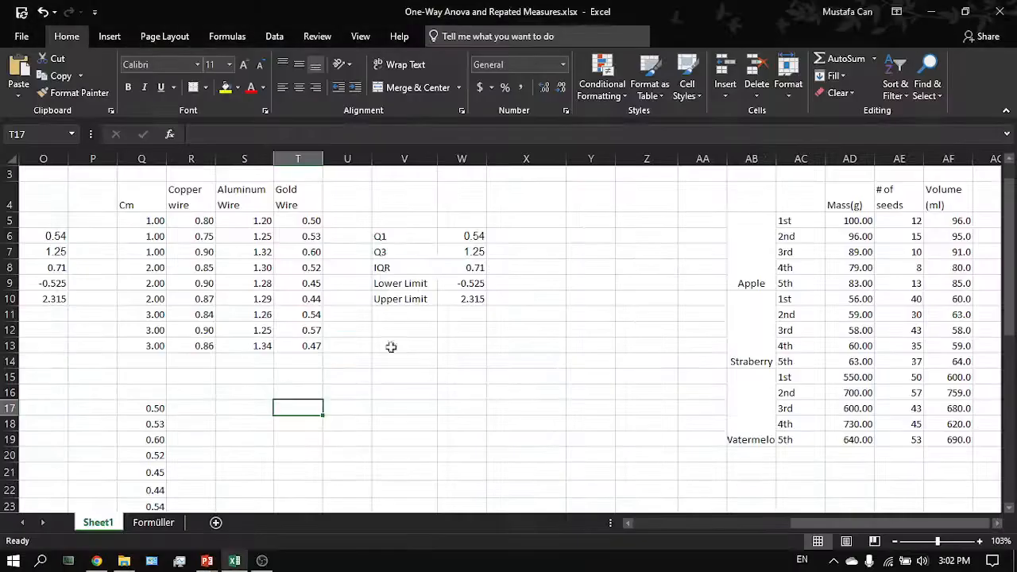
key("alt+Tab")
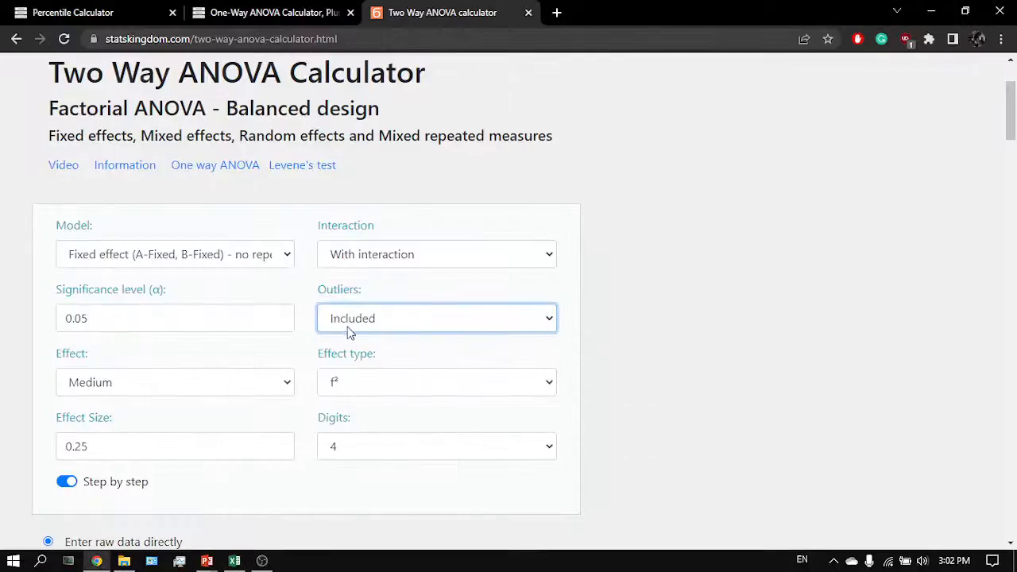
left_click(221, 256)
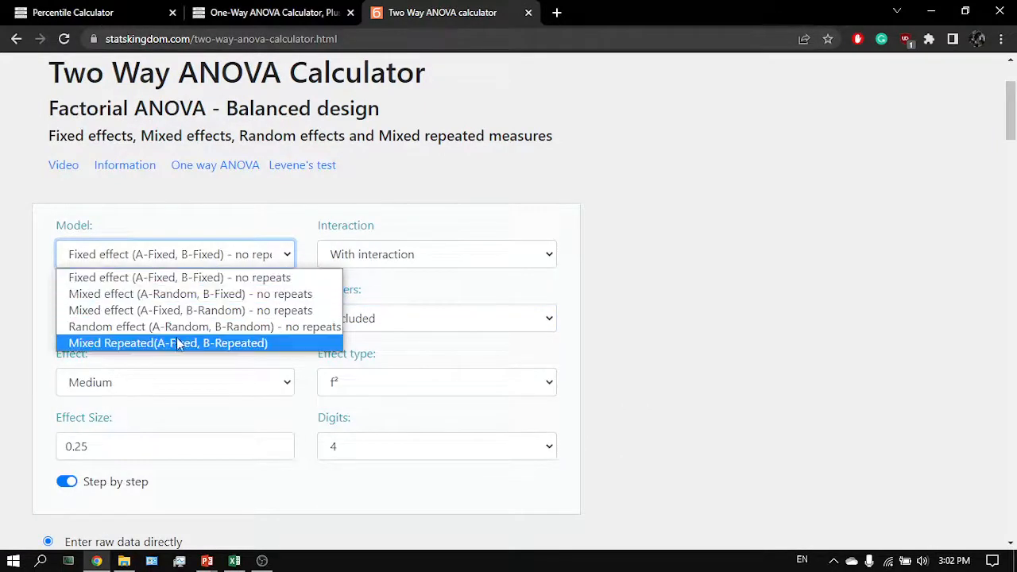
left_click(221, 282)
left_click(221, 266)
left_click(205, 267)
scroll(189, 340, "down", 5)
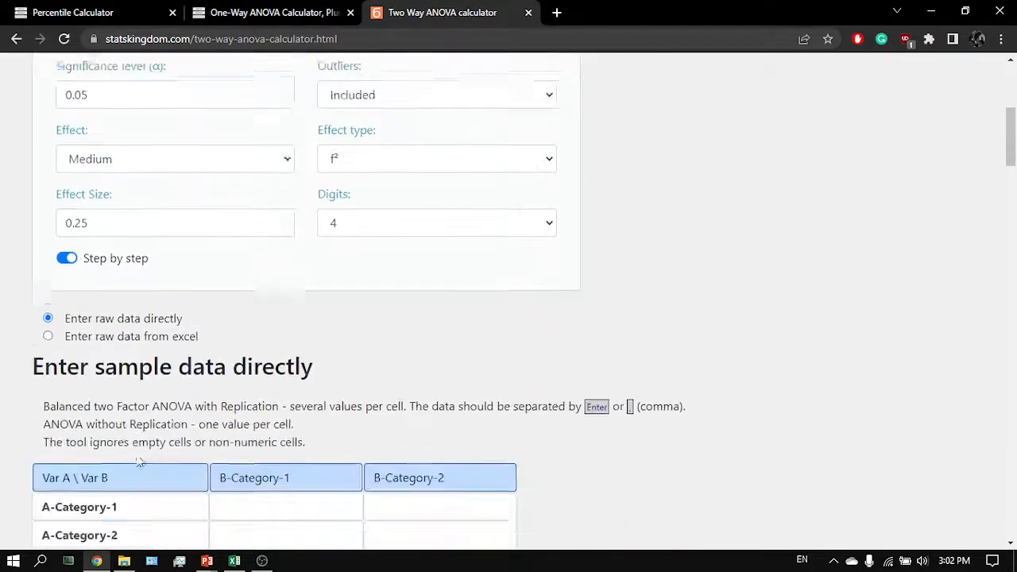
key("alt+Tab")
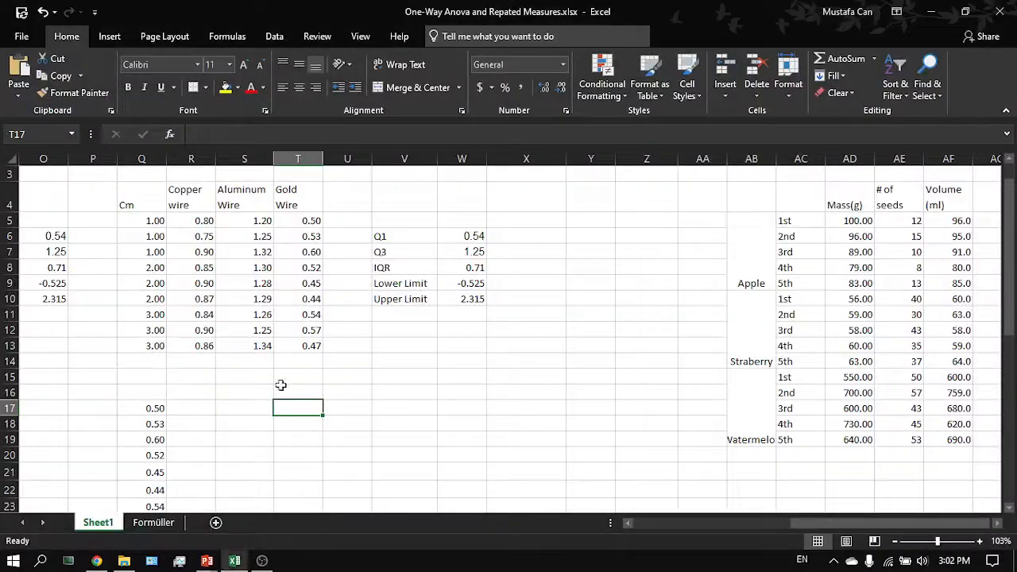
scroll(280, 385, "down", 1)
scroll(281, 385, "up", 1)
scroll(280, 386, "left", 1)
key("alt+Tab")
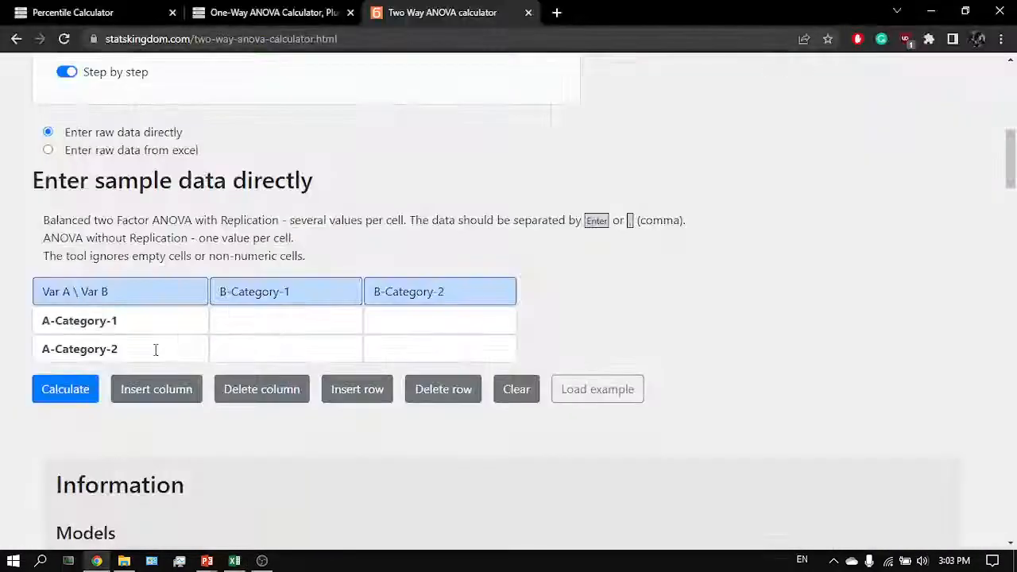
- Set the nine row labels of the data table to 1.00, 2.00 and 3.00, three rows each, adding rows as needed
left_click(170, 311)
type("1")
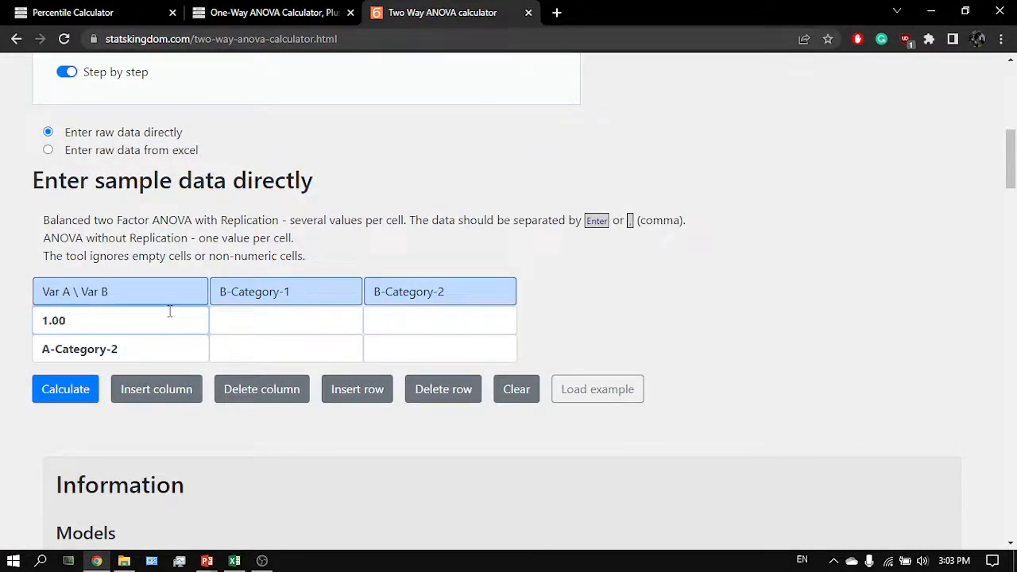
left_click(155, 354)
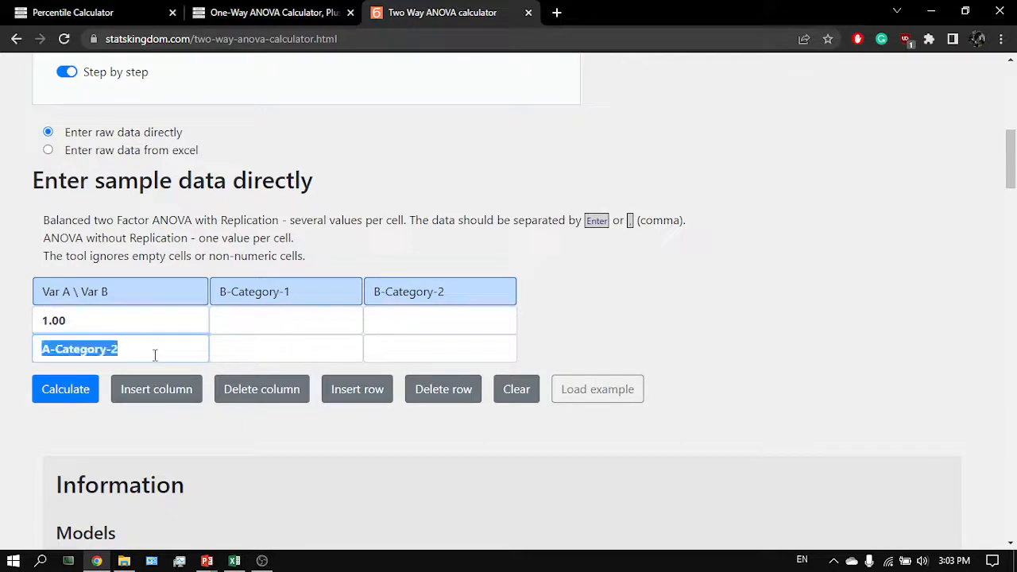
type("1.00")
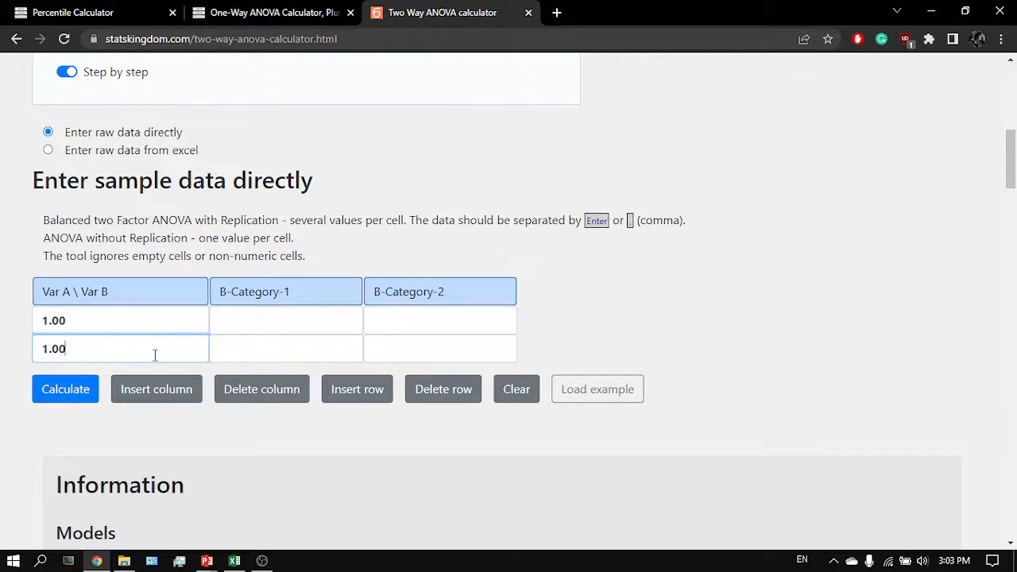
left_click(368, 393)
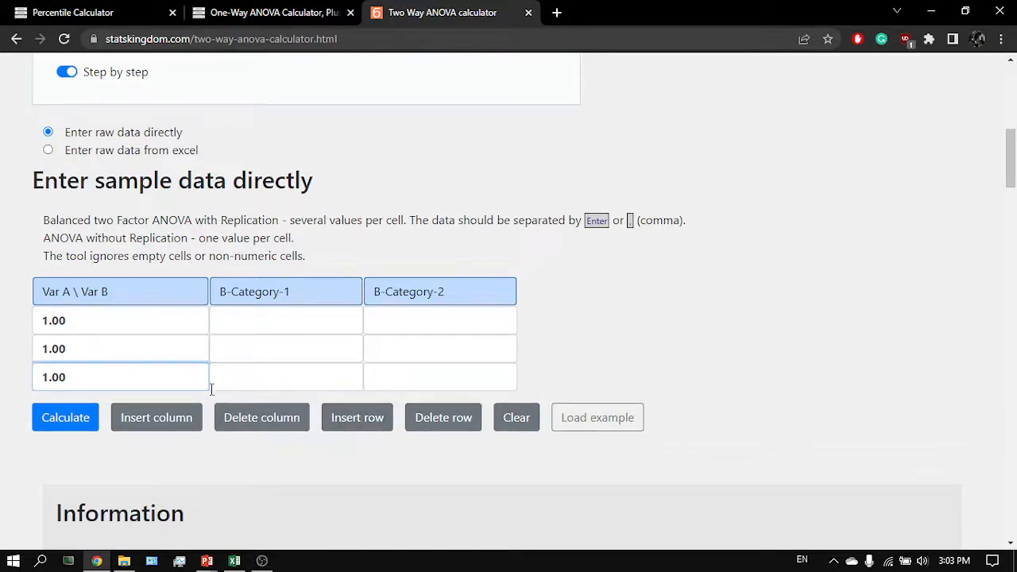
left_click(361, 420)
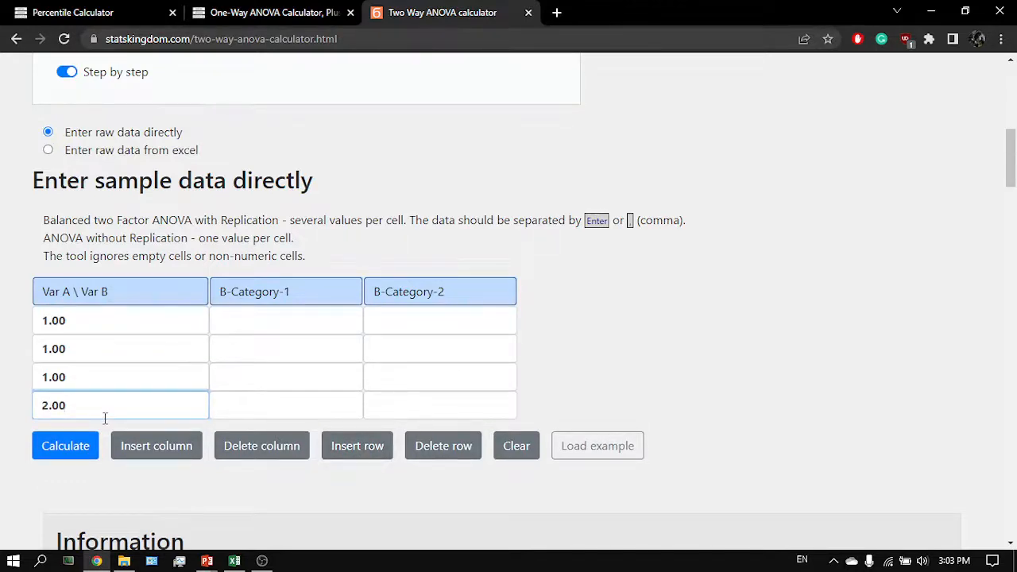
left_click(352, 445)
left_click(324, 443)
left_click(333, 472)
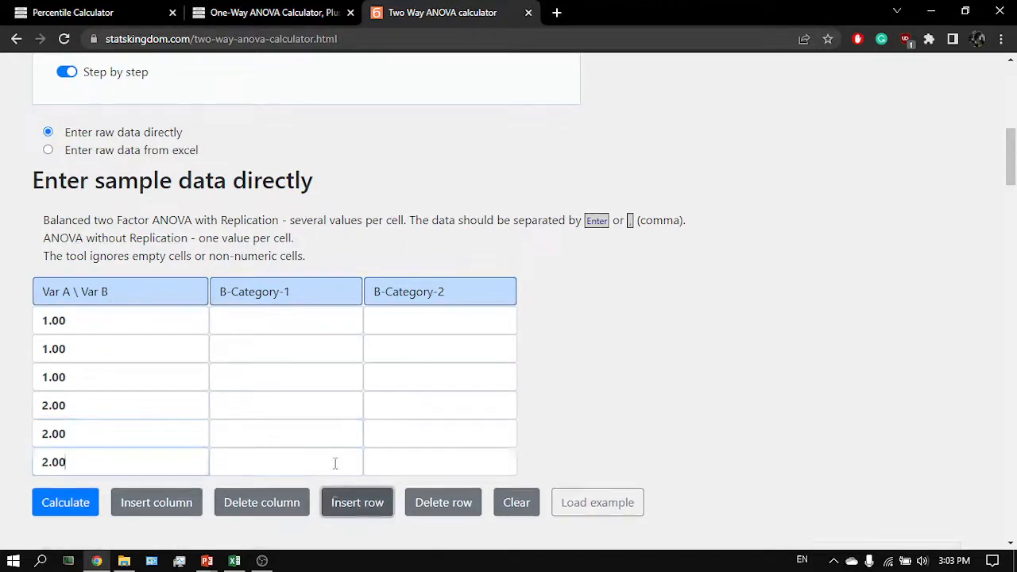
left_click(349, 508)
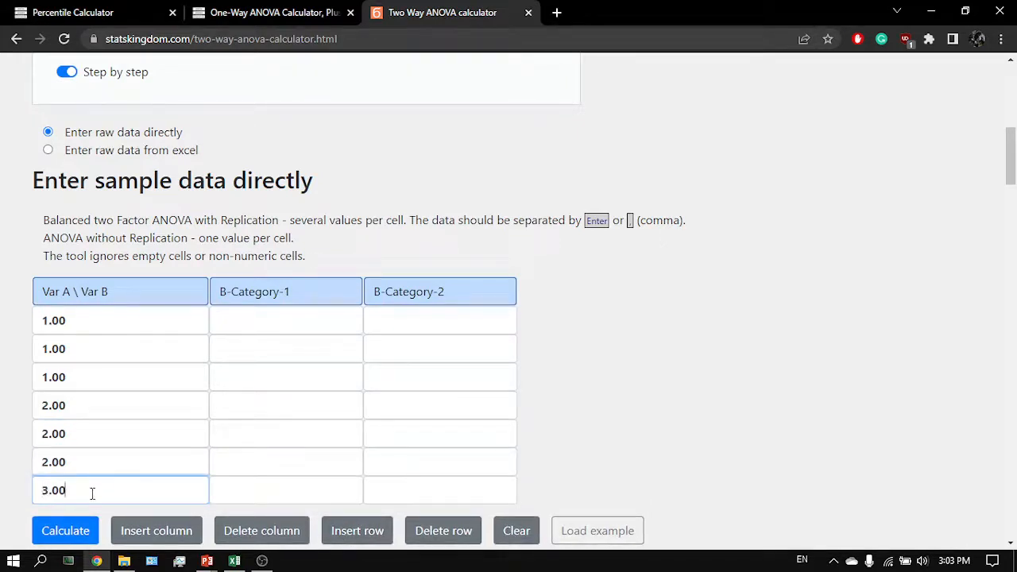
scroll(238, 397, "down", 2)
left_click(338, 370)
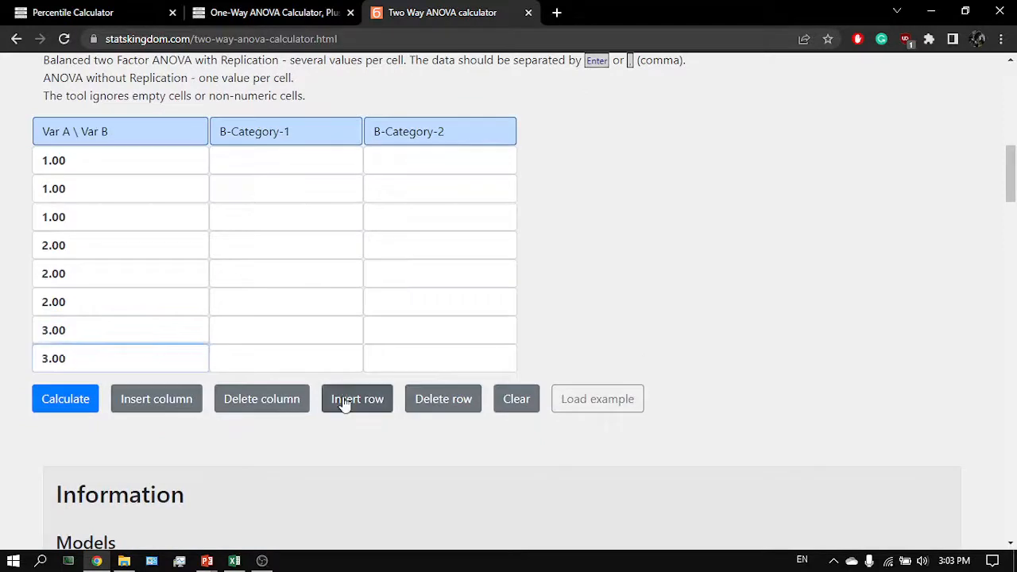
left_click(344, 404)
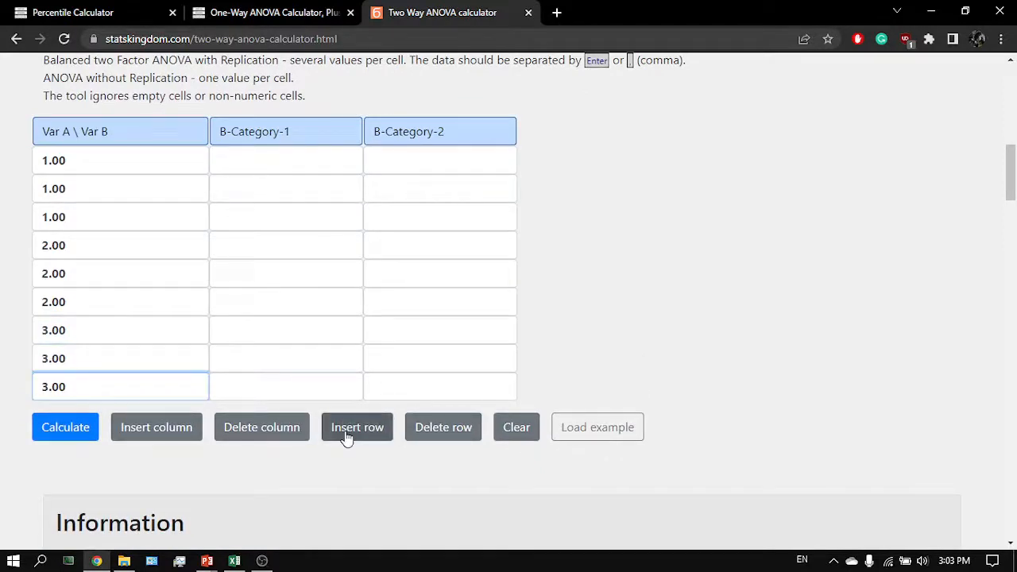
- Add a third category column to the calculator's data table to match the three wire types in the spreadsheet
key("alt+Tab")
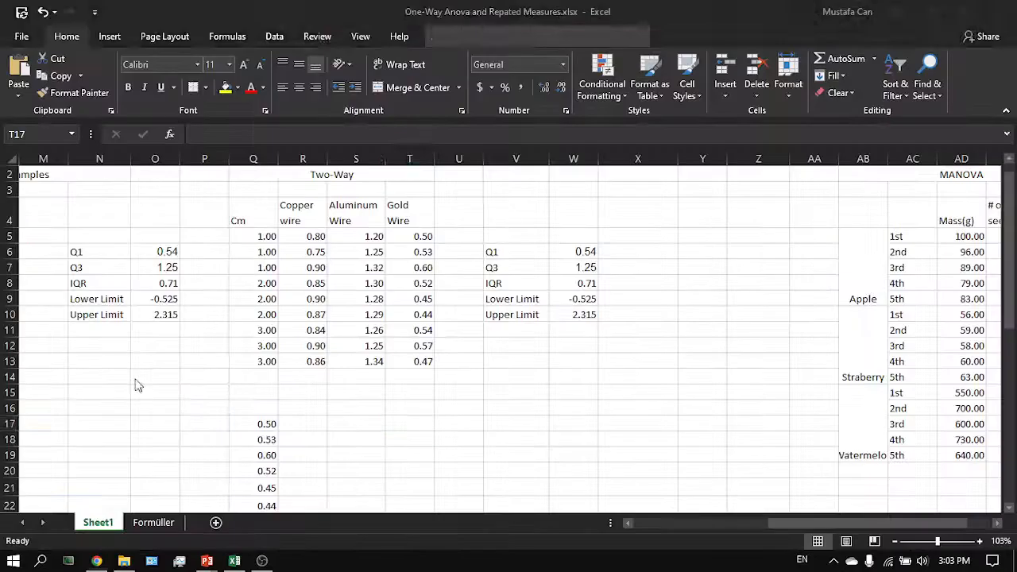
left_click_drag(267, 238, 267, 361)
left_click(267, 361)
key("alt+Tab")
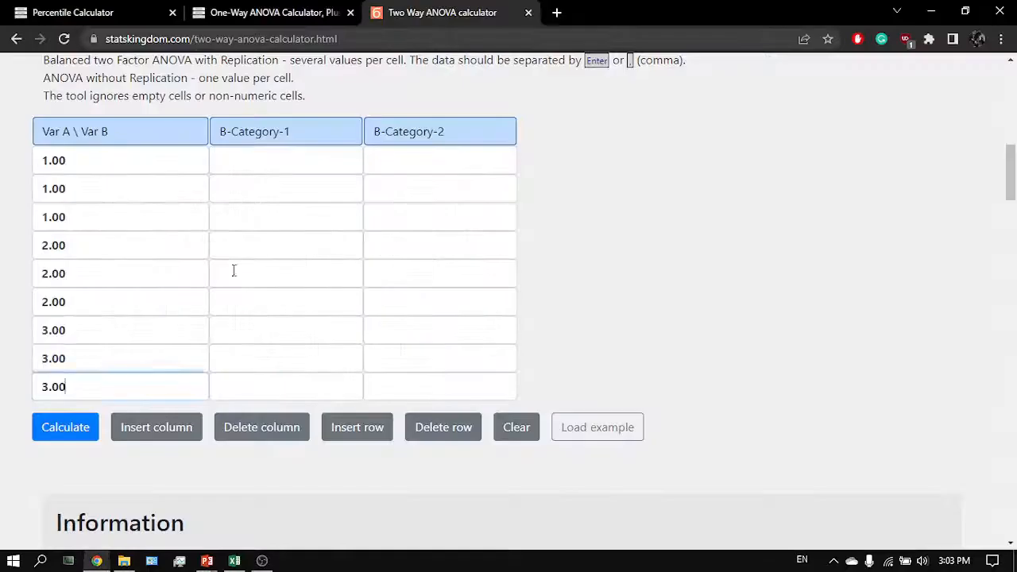
scroll(233, 270, "up", 2)
left_click(315, 262)
left_click_drag(315, 262, 216, 269)
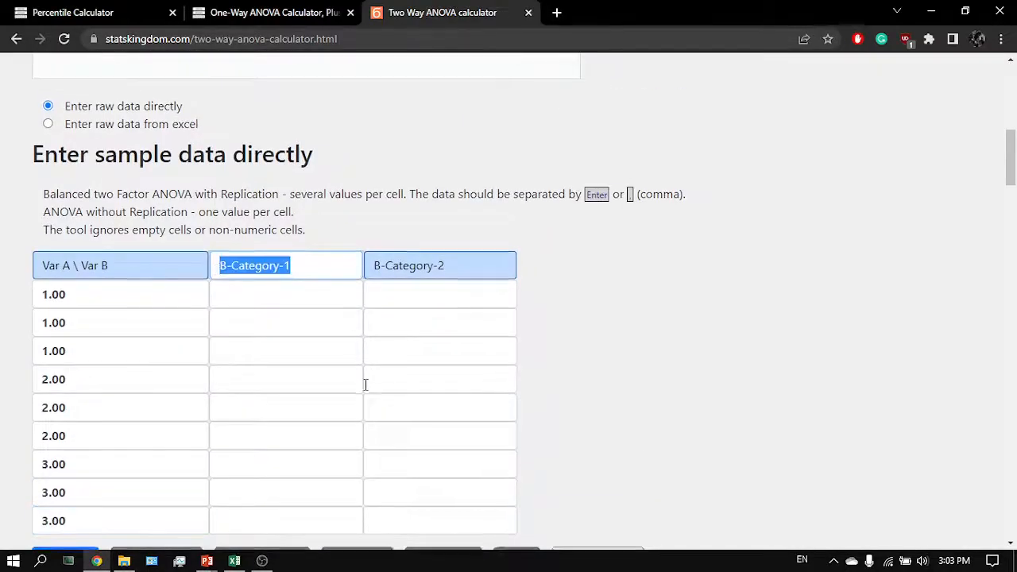
scroll(363, 381, "down", 3)
left_click(182, 376)
key("alt+Tab")
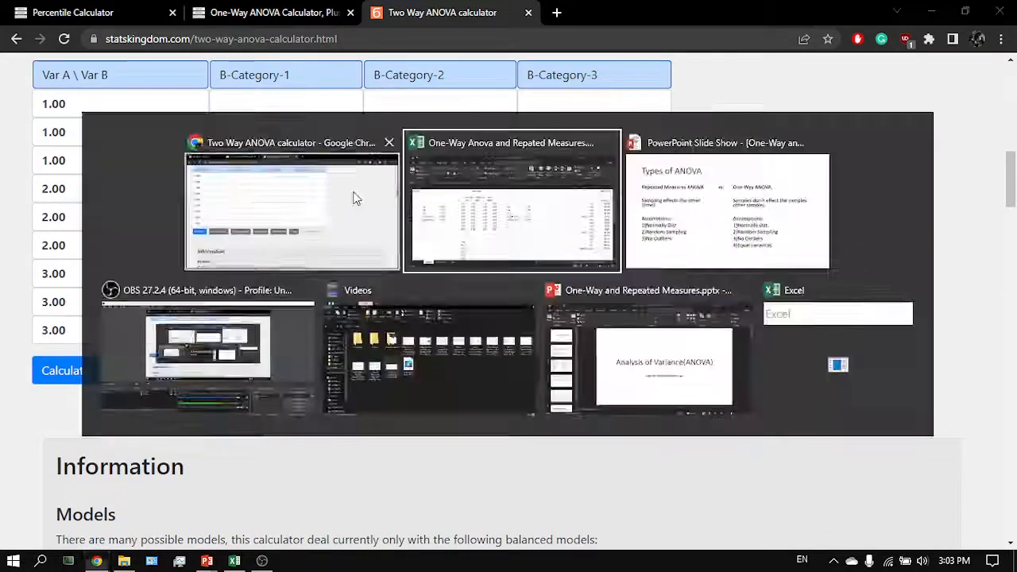
key("alt+Tab")
scroll(307, 202, "up", 2)
left_click(308, 202)
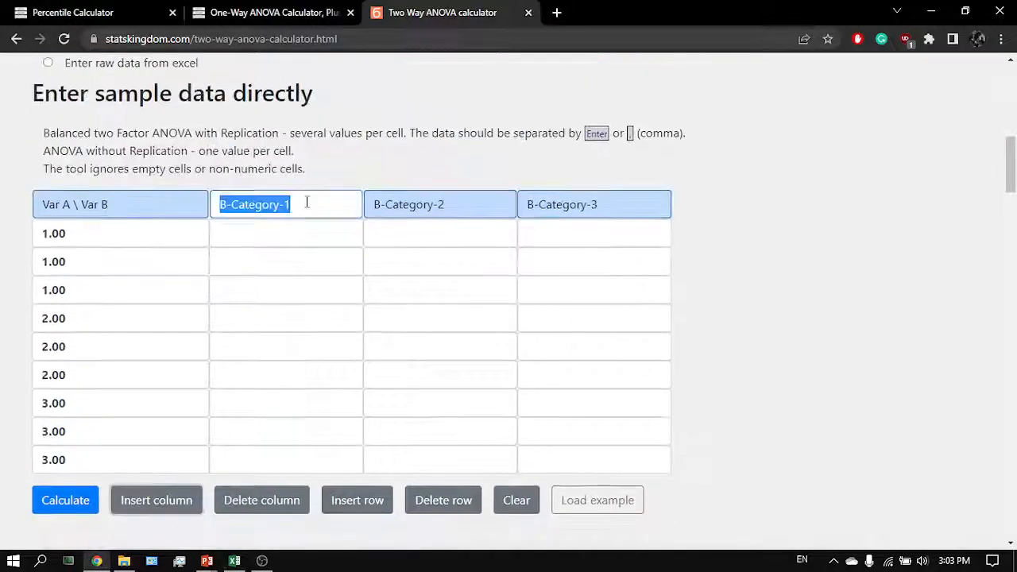
- Rename the three column headers to Copper, Aluminum and Gold Wire
key("alt+Tab")
key("alt+Tab")
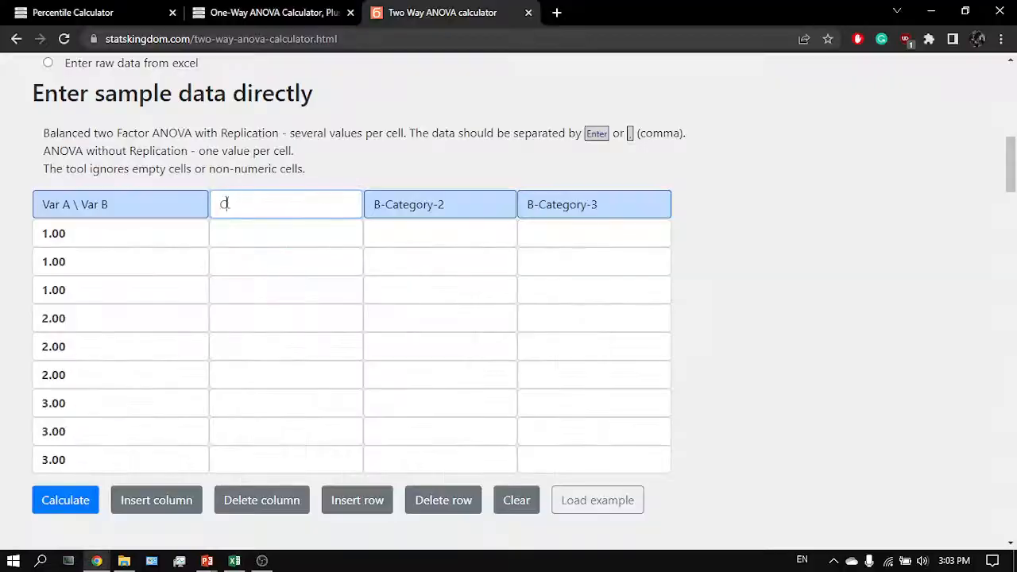
type("Copper")
key("Tab")
key("Tab")
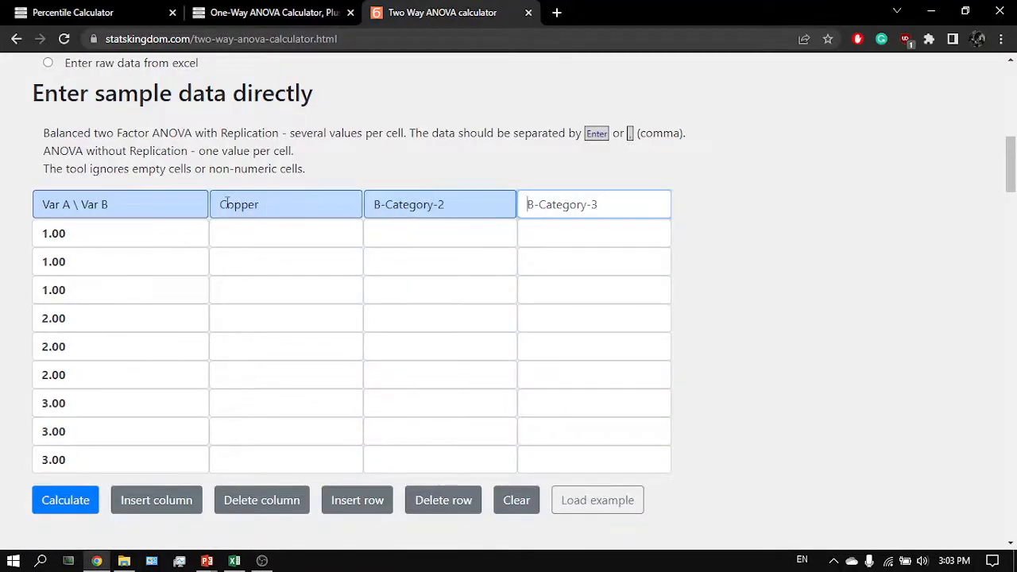
triple_click(465, 209)
key("alt+Tab")
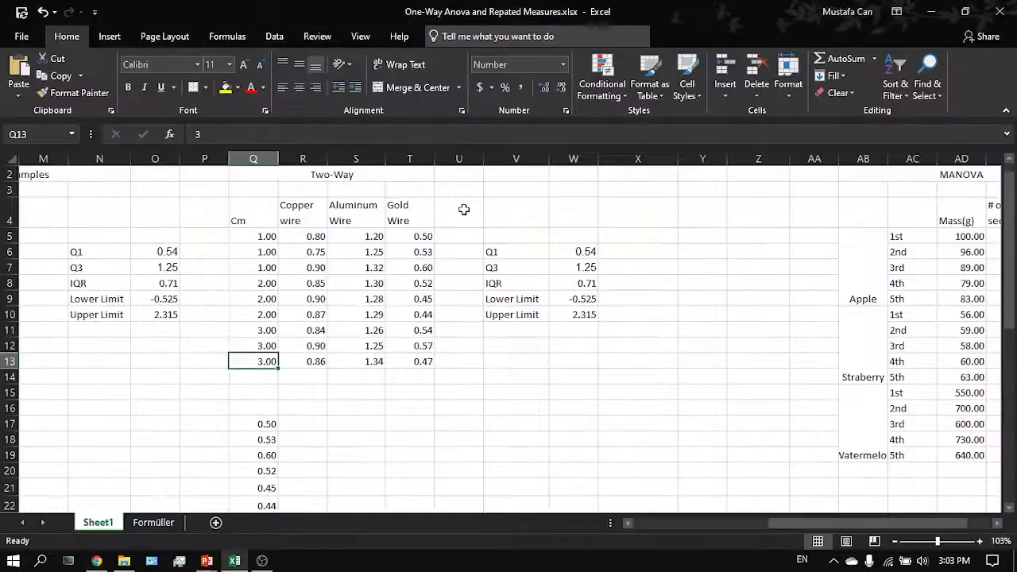
key("alt+Tab")
type("Alu")
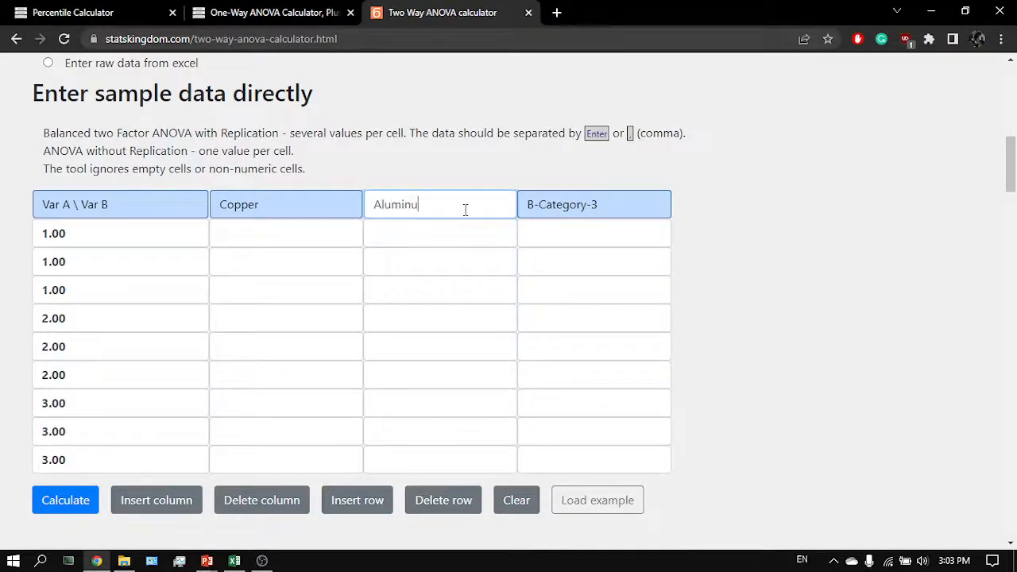
key("alt+Tab")
key("alt+Tab")
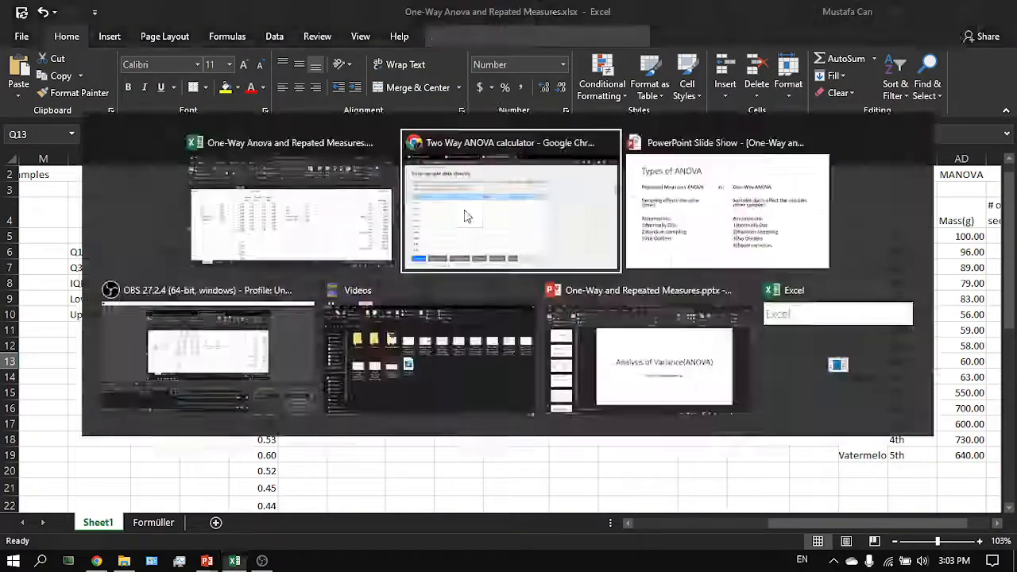
type("minum")
key("Tab")
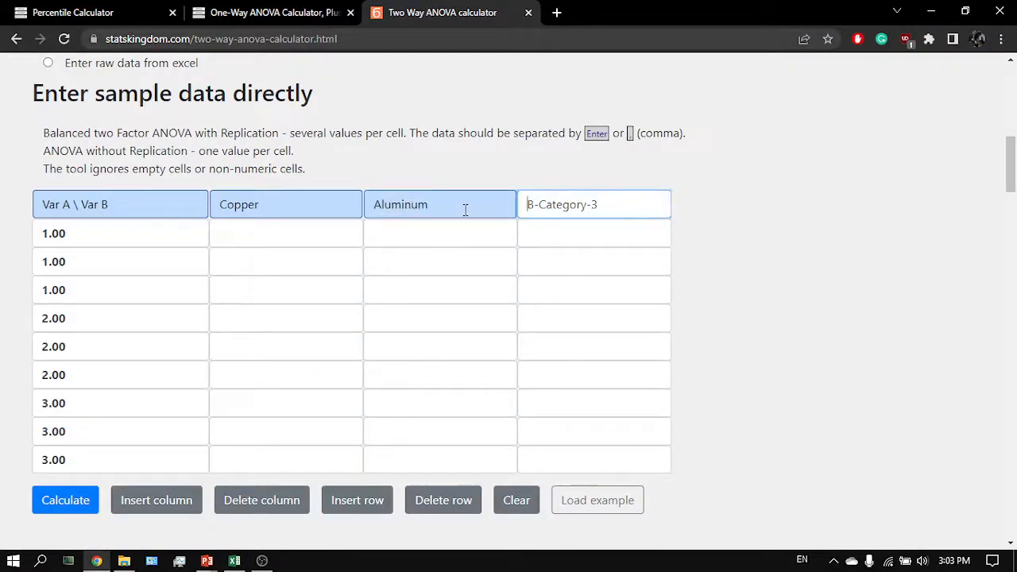
key("alt+Tab")
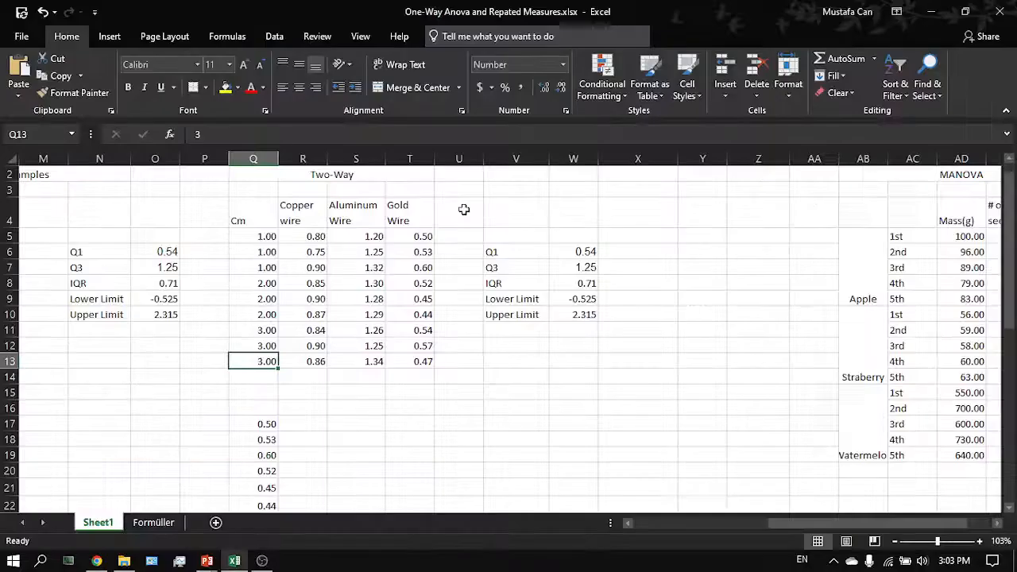
key("alt+Tab")
type("Gold W")
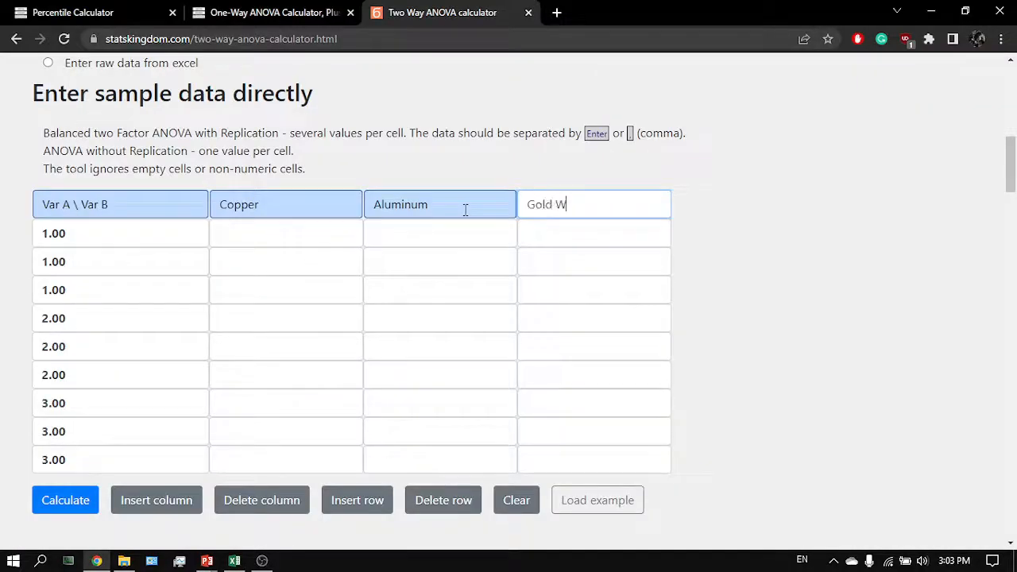
type("ire")
key("Return")
key("BackSpace")
- Arrange the calculator and the Excel workbook side by side, with the Copper wire values selected for copying
left_click(271, 244)
key("alt+Tab")
left_click(313, 236)
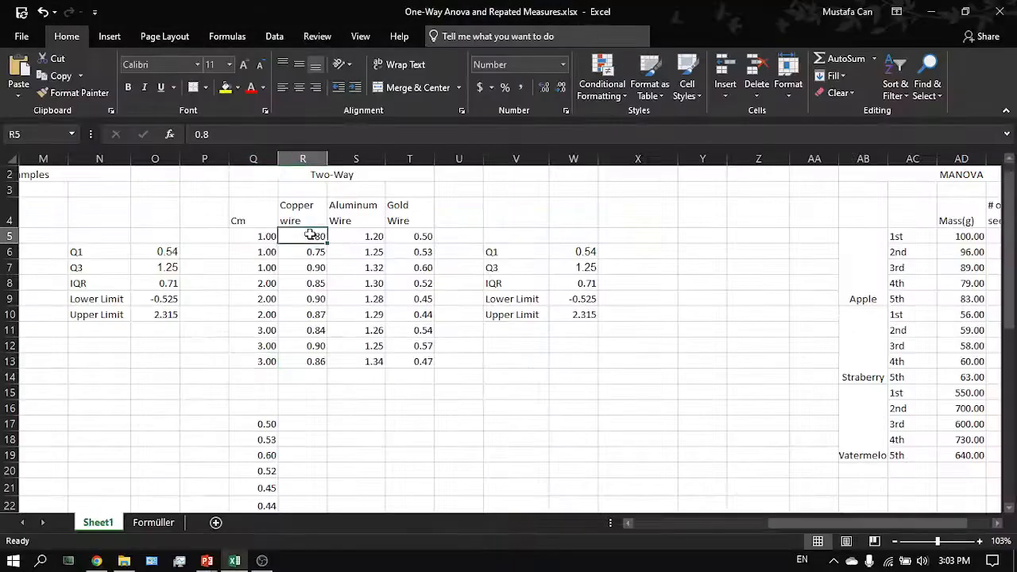
key("ctrl+c")
key("alt+Tab")
key("alt+Tab")
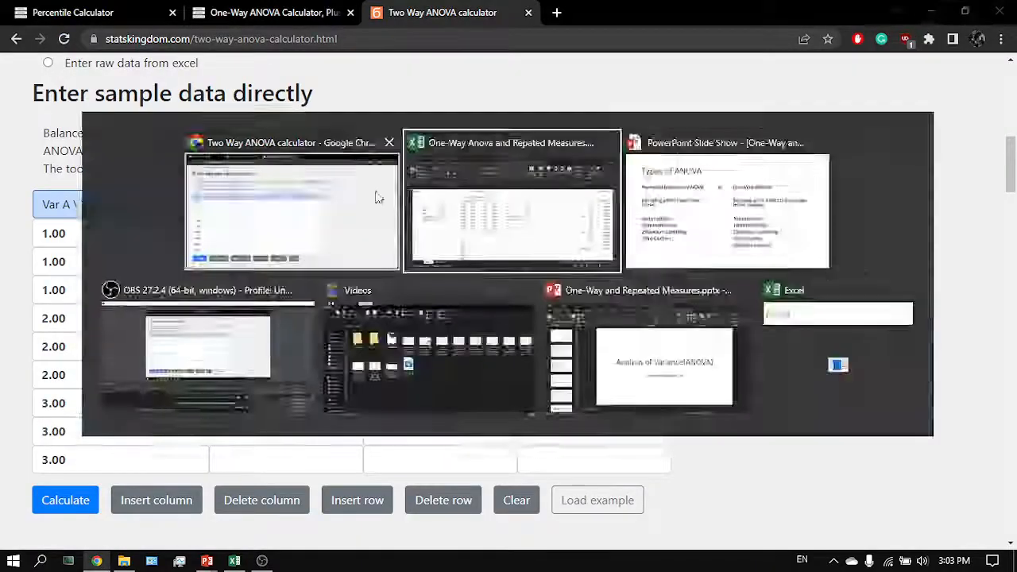
key("super+Right")
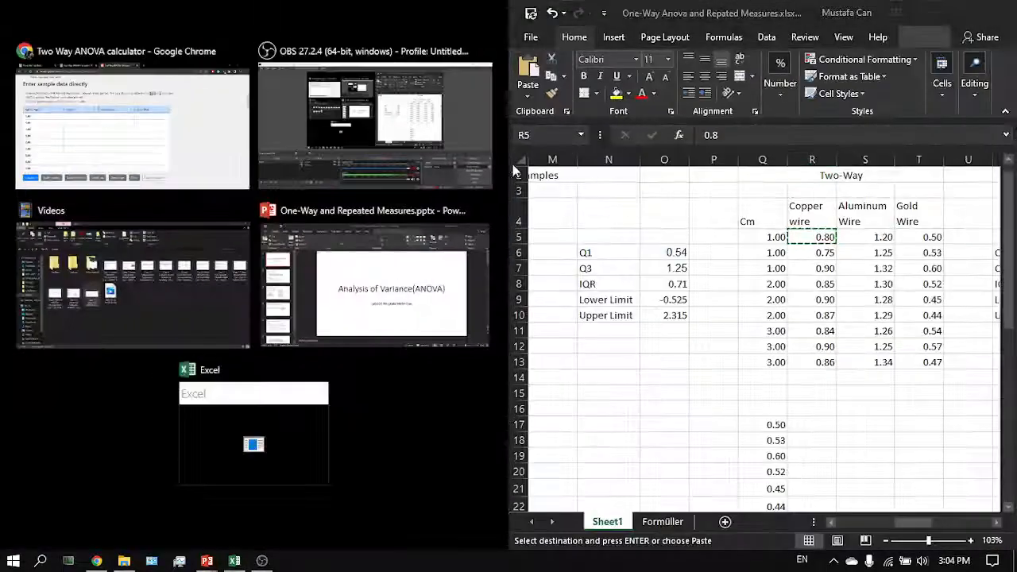
left_click(161, 173)
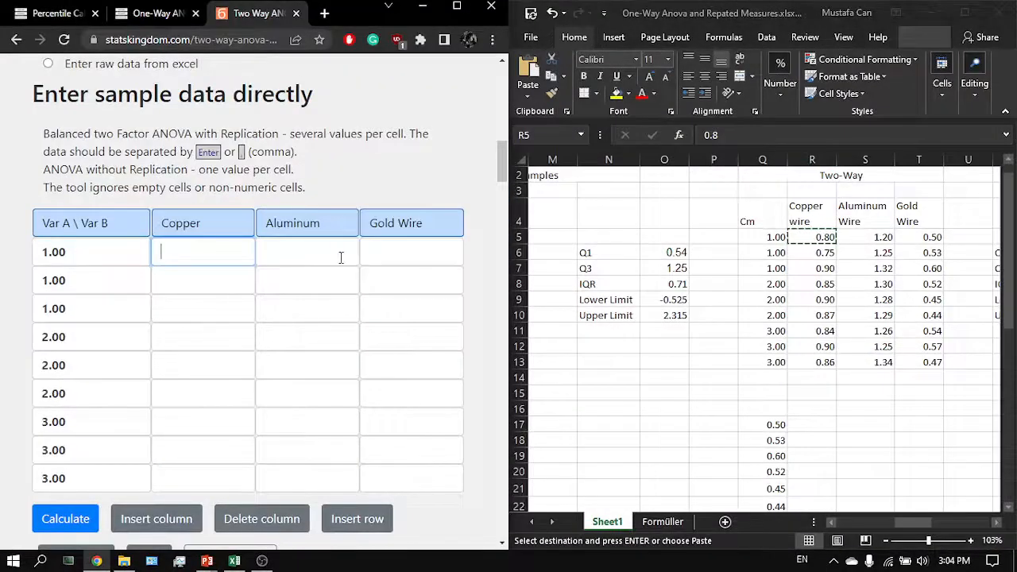
left_click_drag(709, 11, 1016, 172)
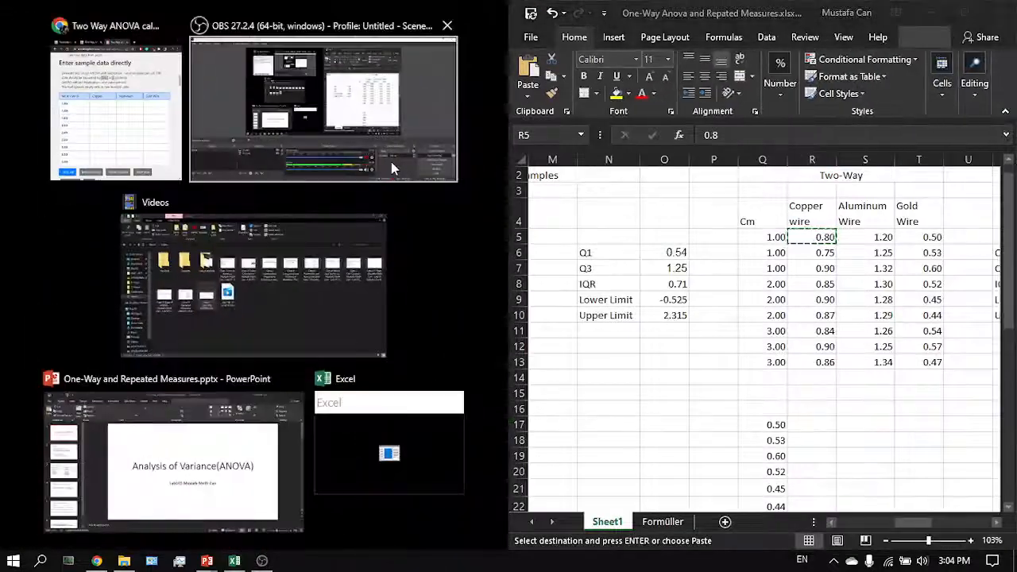
left_click(119, 141)
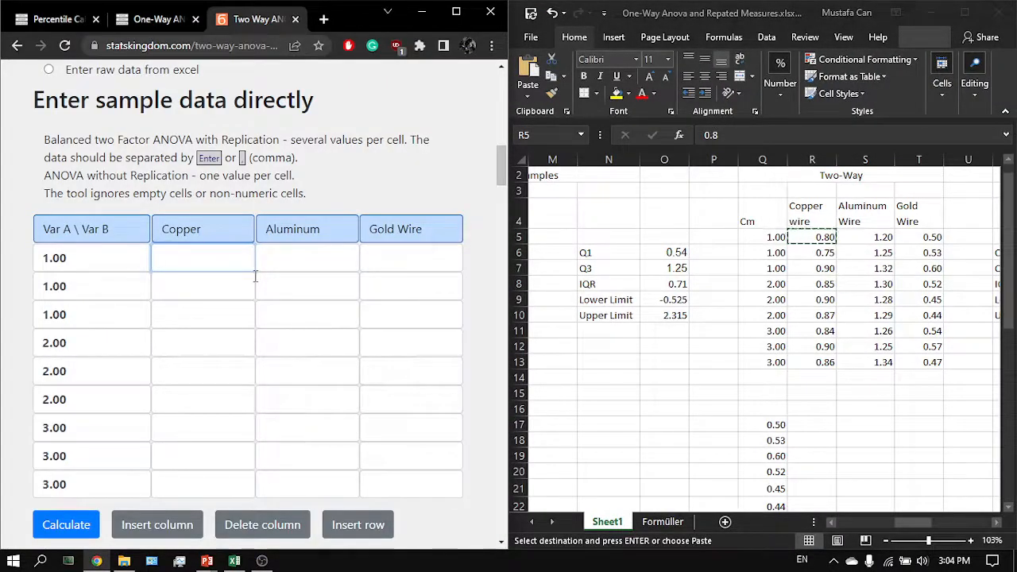
- Fill the data table with the Copper, Aluminum and Gold Wire resistance values and the matching 1.00 to 3.00 row labels from the spreadsheet
key("Tab")
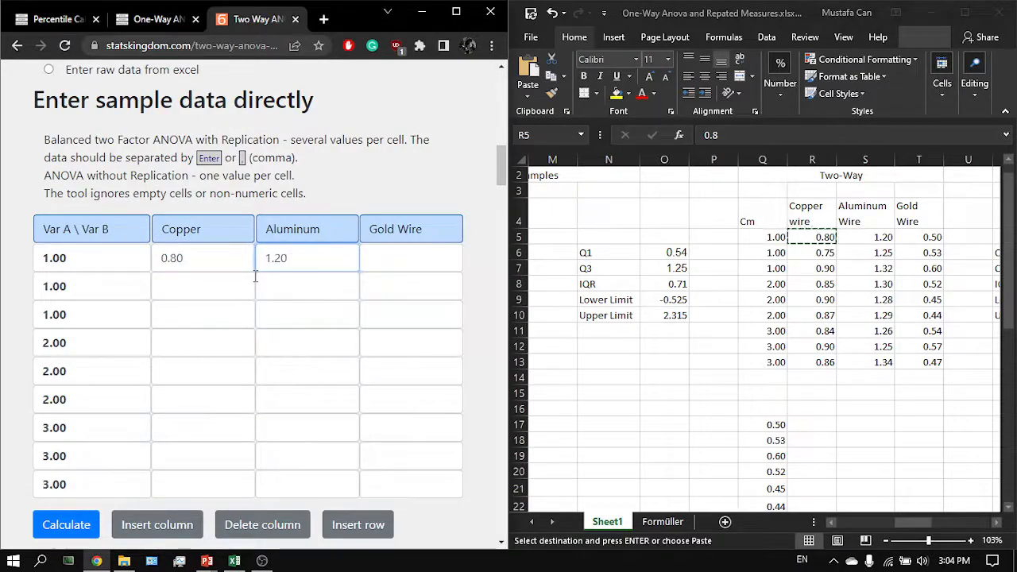
key("Tab")
type("0.50")
key("Tab")
type("`")
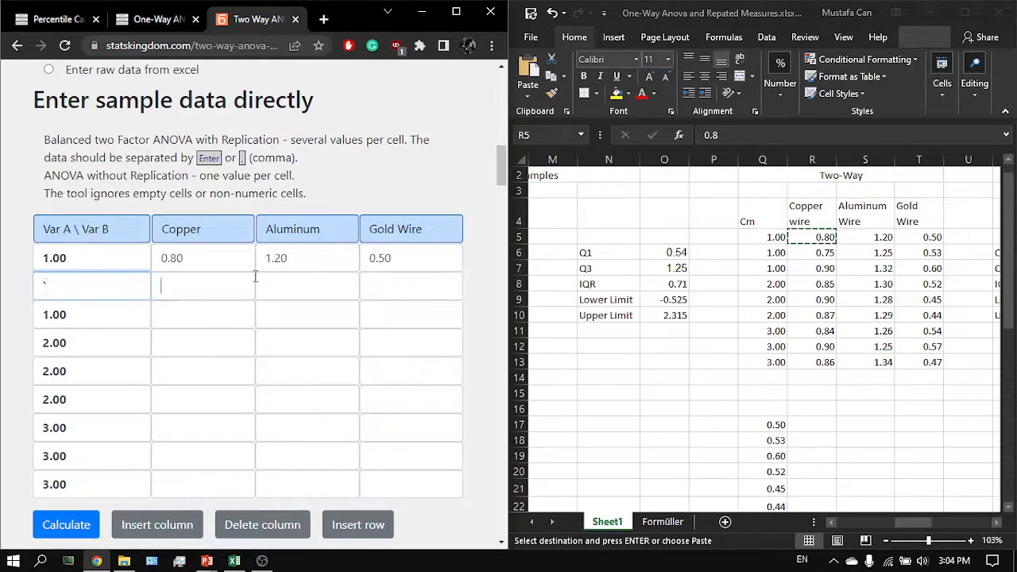
key("Tab")
key("shift+Tab")
type("1.00")
key("alt+Tab")
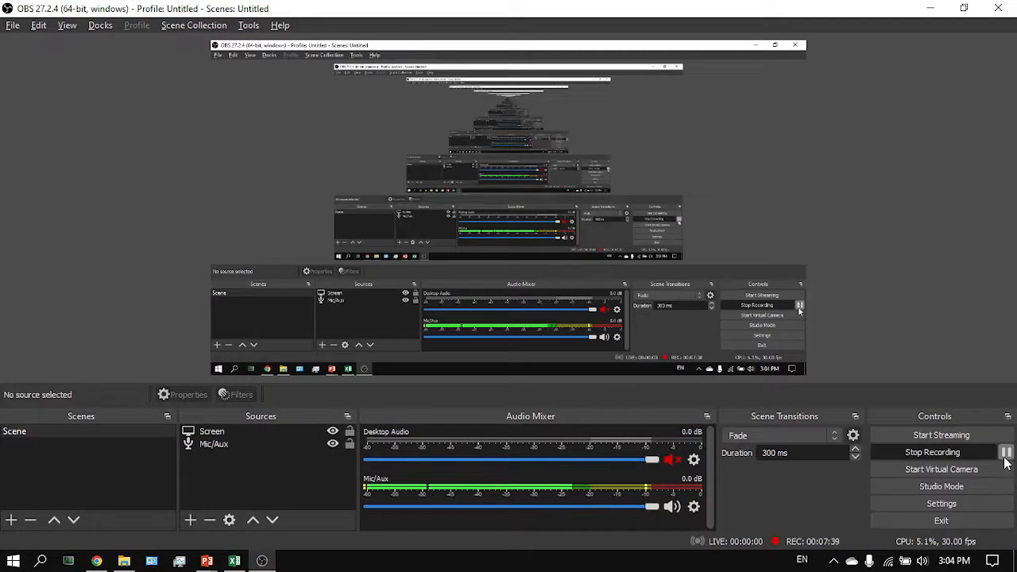
key("alt+Tab")
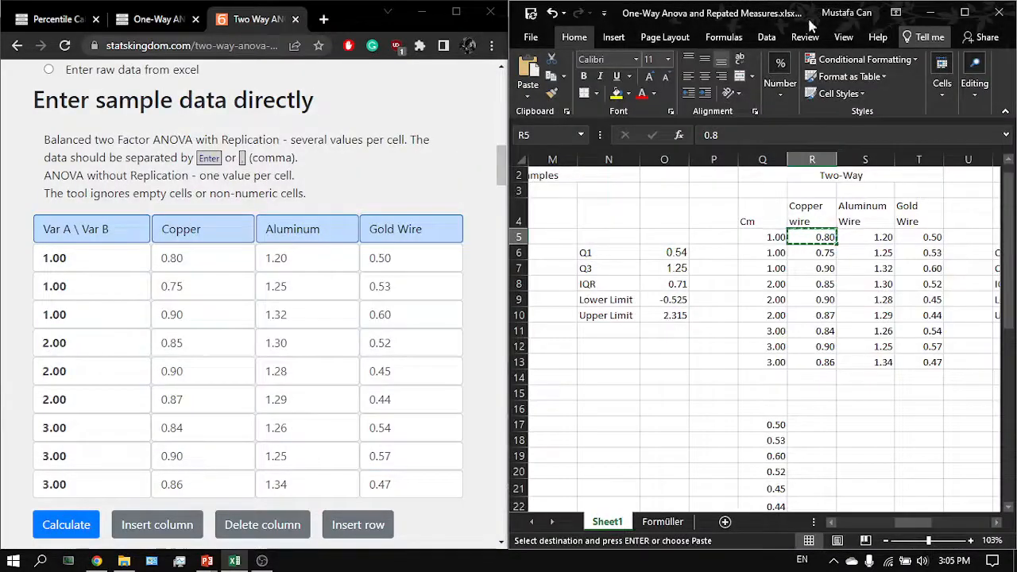
- Maximize the browser window and calculate the two-way ANOVA for the entered data
left_click_drag(333, 19, 479, 1)
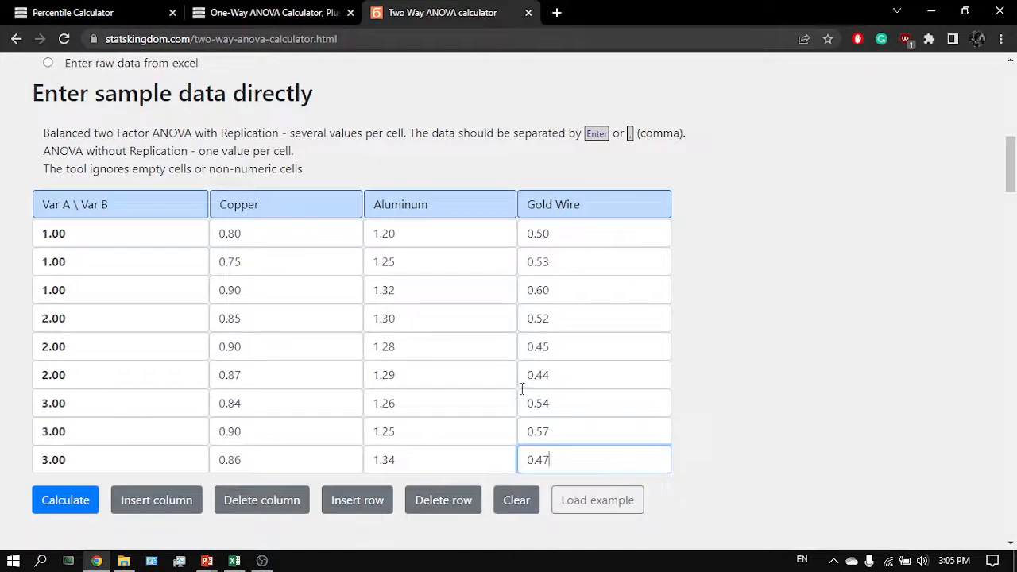
scroll(522, 389, "down", 1)
left_click(86, 436)
scroll(394, 480, "down", 7)
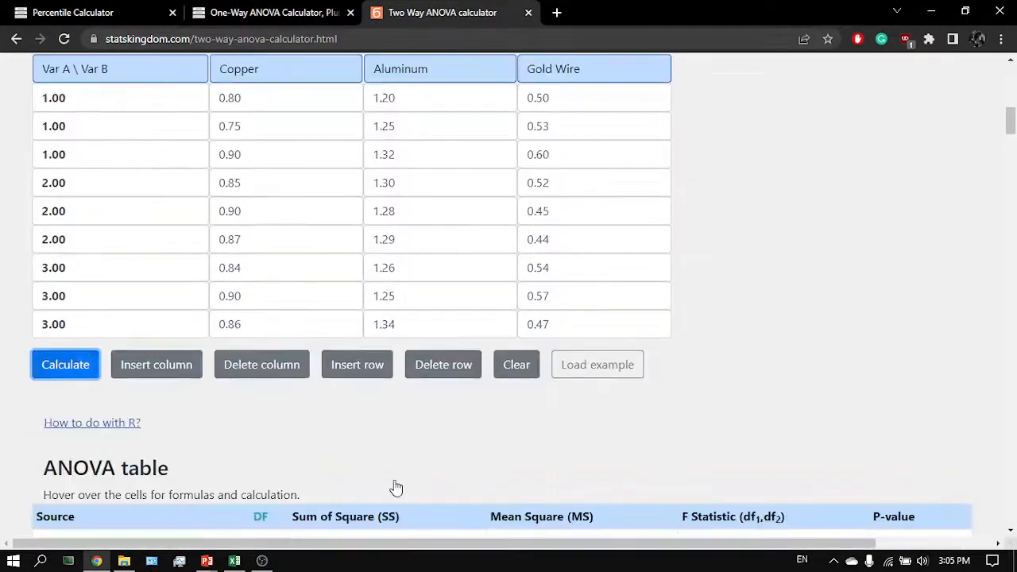
scroll(394, 480, "up", 2)
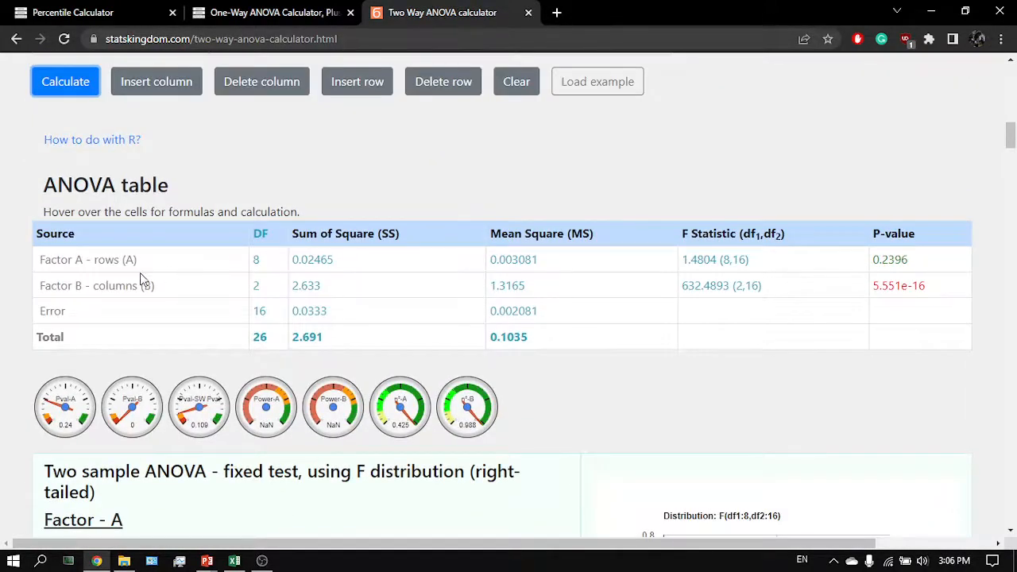
- Compare the calculator's entered data table with the wire resistance values in the Excel worksheet
scroll(180, 296, "up", 5)
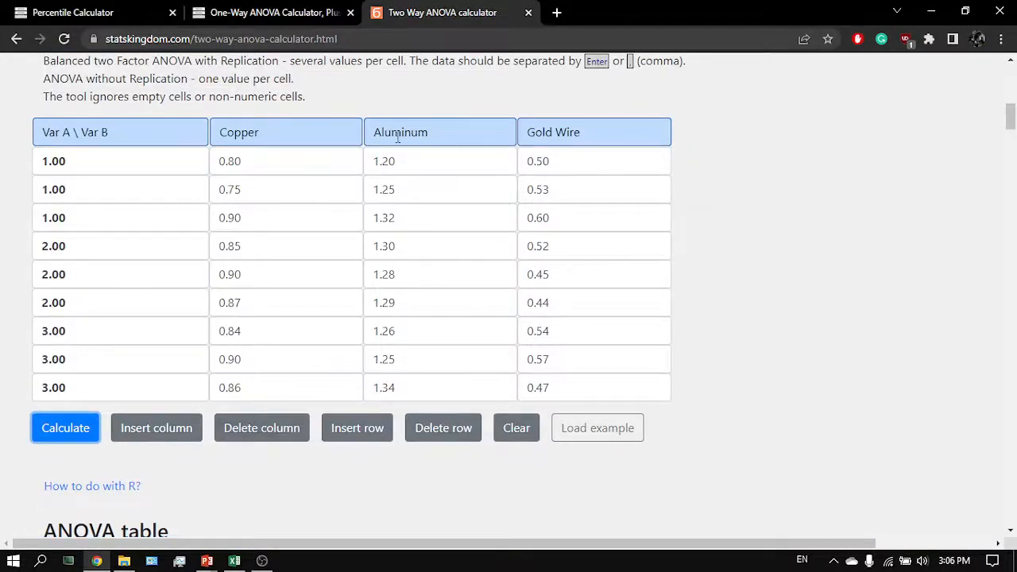
scroll(344, 346, "down", 3)
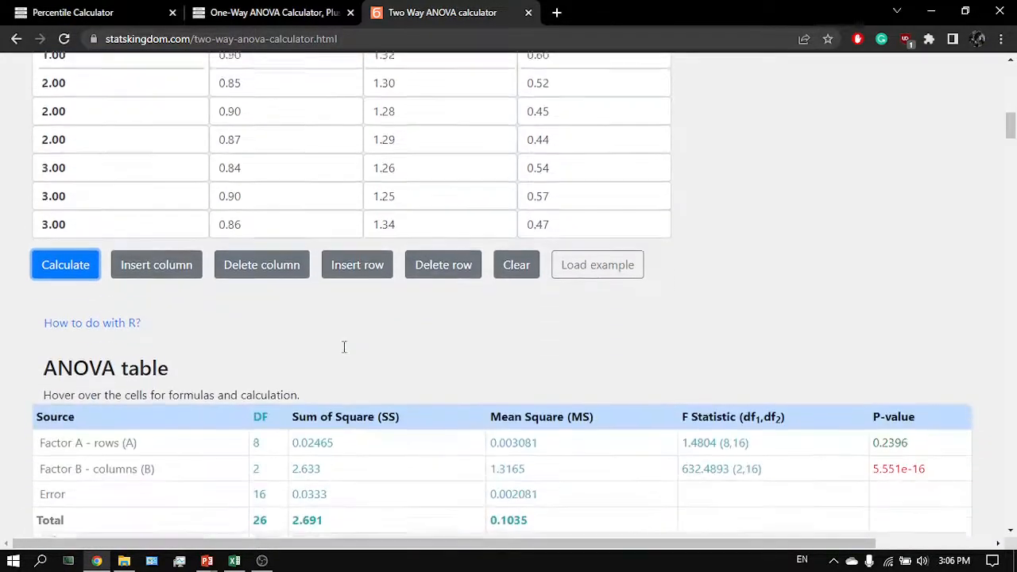
key("alt+Tab")
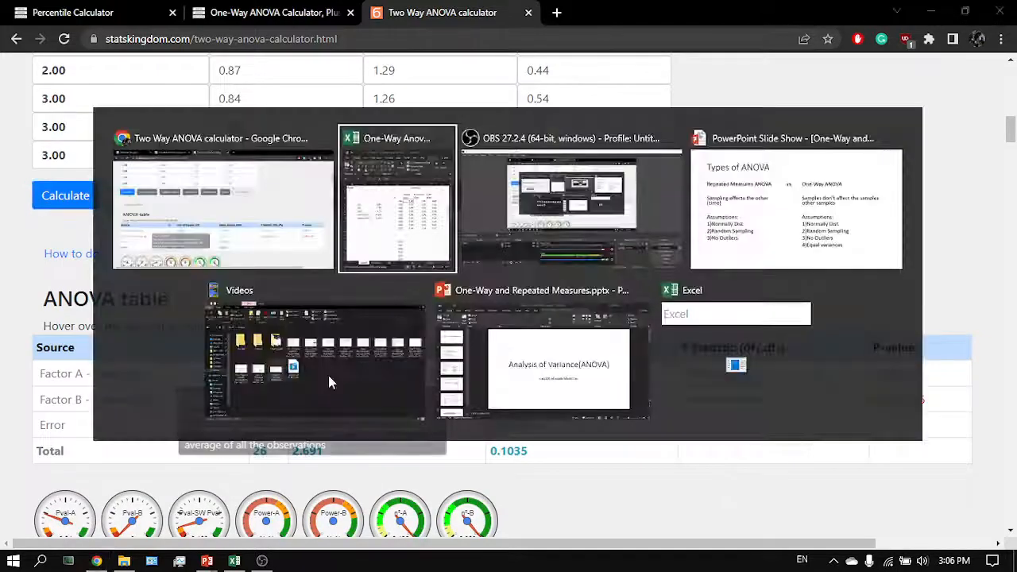
key("super+Up")
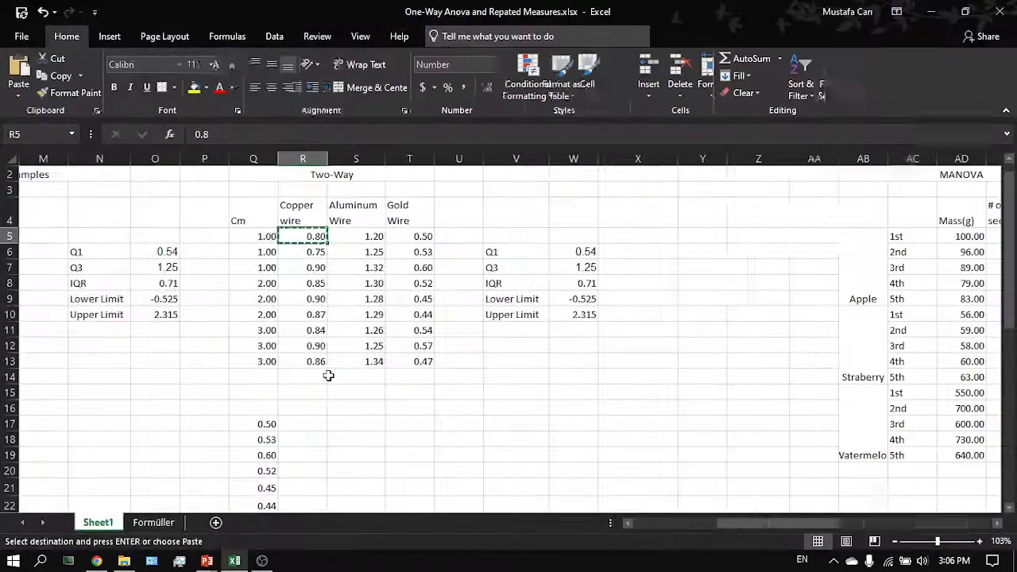
scroll(575, 297, "down", 2)
scroll(576, 298, "up", 2)
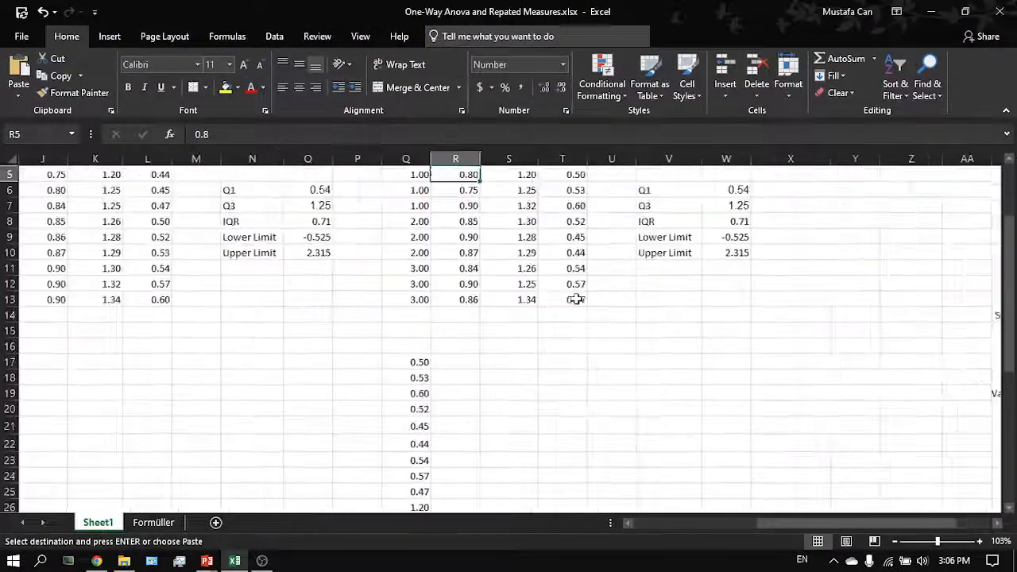
scroll(576, 297, "down", 3)
key("alt+Tab")
scroll(342, 293, "up", 3)
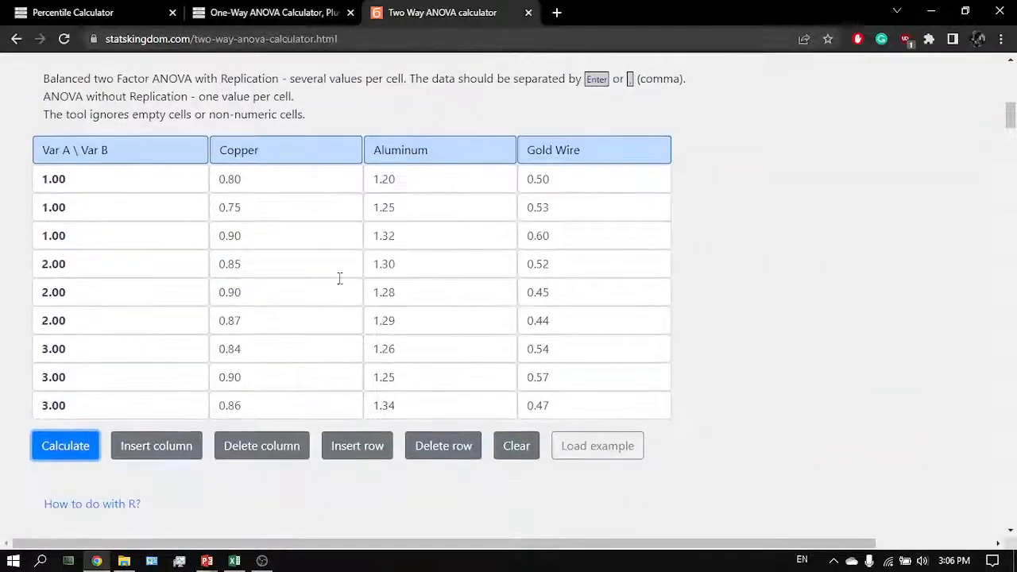
- Inspect the ANOVA table's P-values for Factor A rows and Factor B columns
left_click(349, 151)
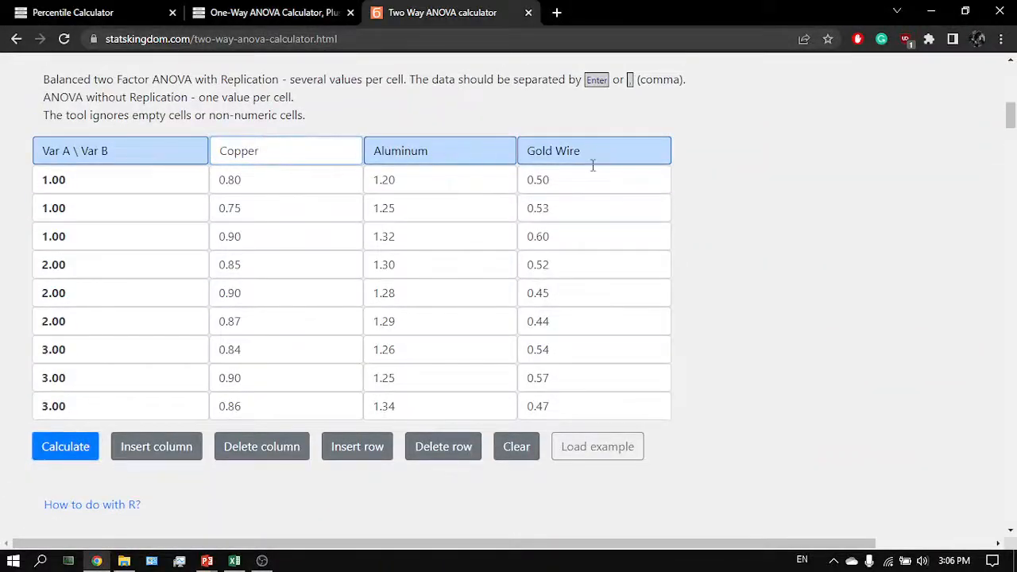
left_click(724, 173)
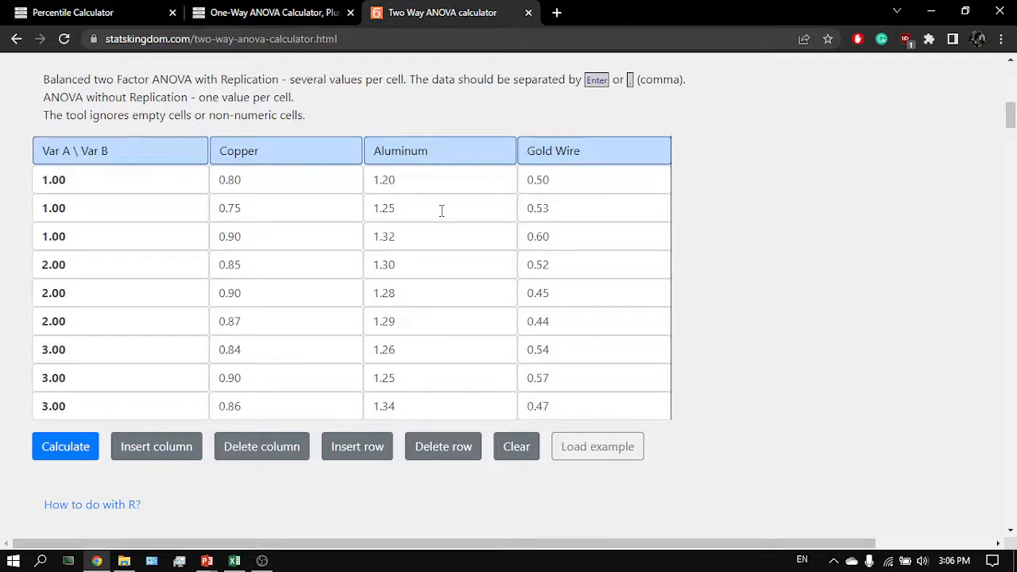
scroll(442, 211, "down", 5)
left_click_drag(948, 270, 881, 271)
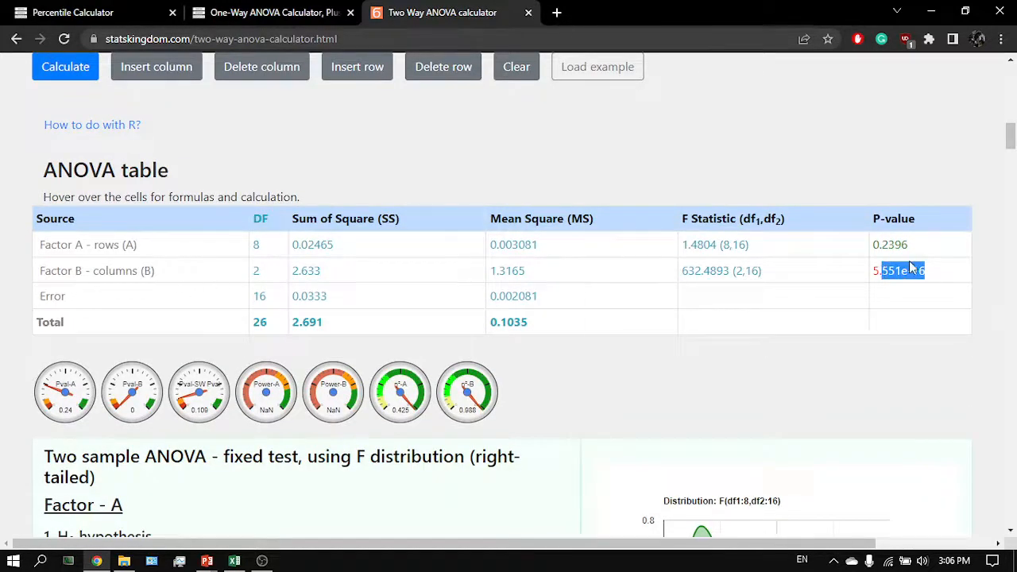
left_click(911, 268)
left_click_drag(921, 252, 872, 244)
left_click(876, 243)
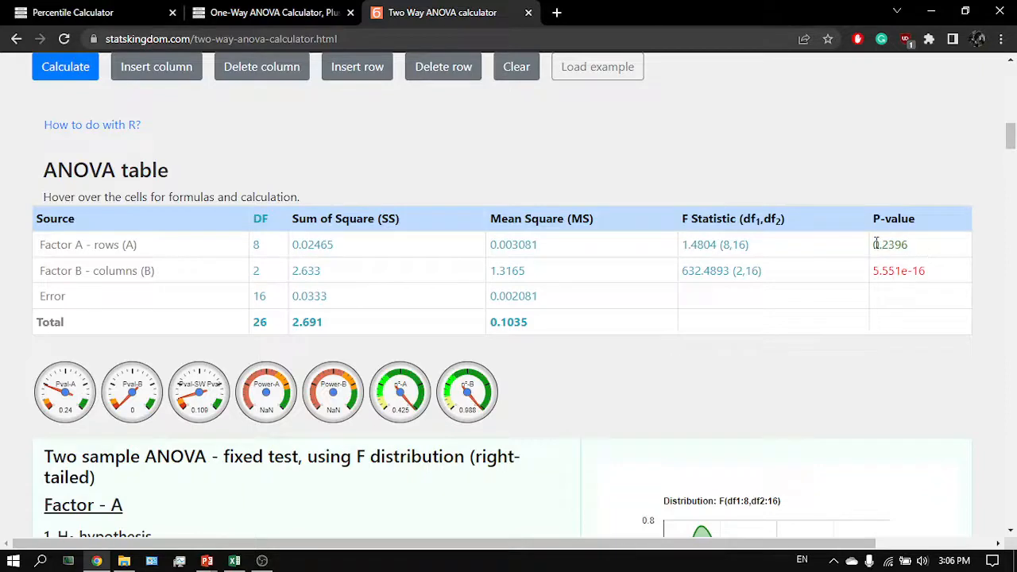
- Scroll through the calculator's results, including the cell averages chart, Q-Q plot and validation checks
scroll(674, 157, "up", 4)
scroll(217, 138, "up", 1)
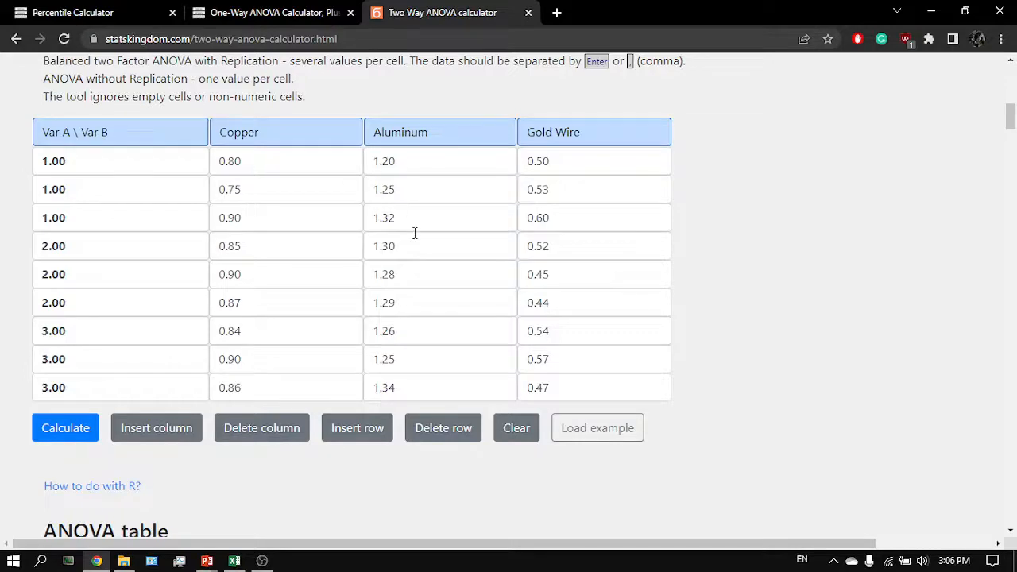
scroll(415, 232, "down", 2)
scroll(858, 411, "down", 1)
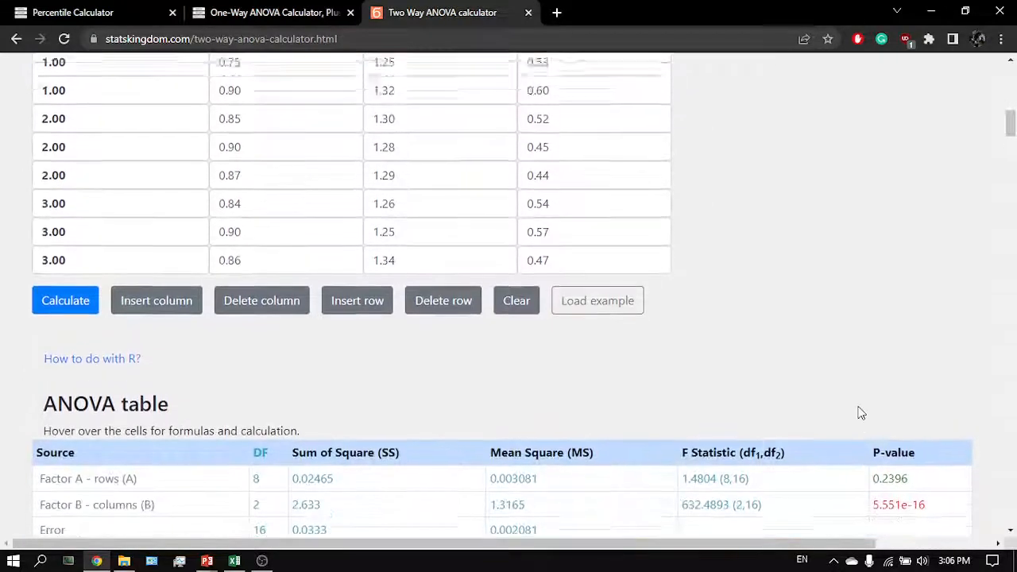
scroll(862, 413, "up", 2)
scroll(680, 445, "down", 4)
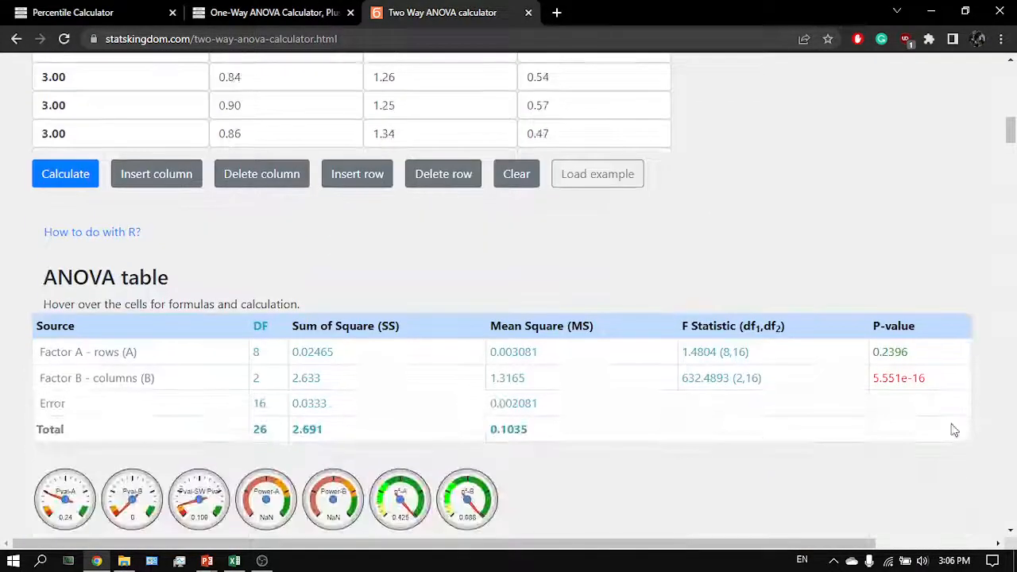
scroll(704, 295, "down", 20)
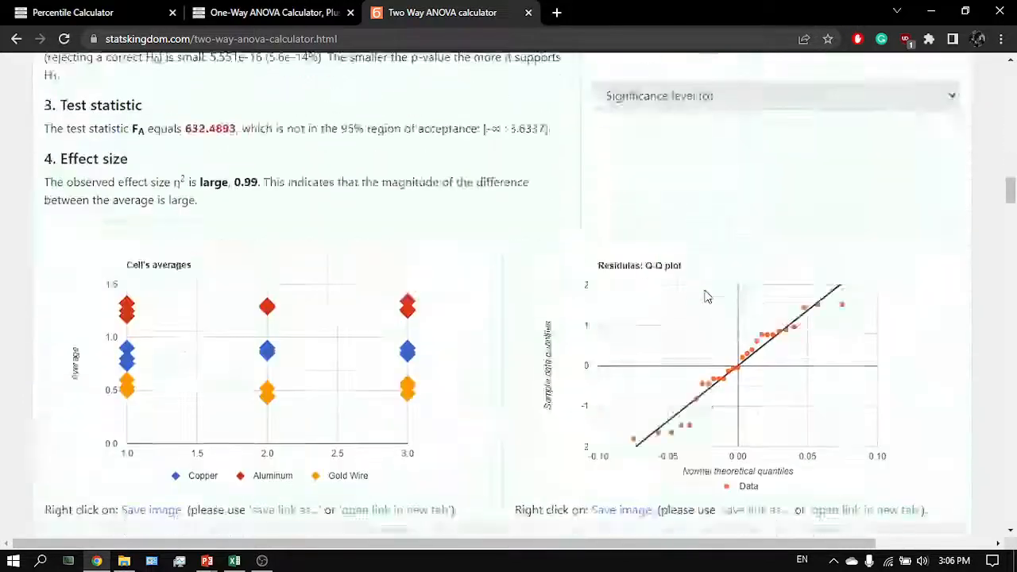
scroll(705, 292, "down", 15)
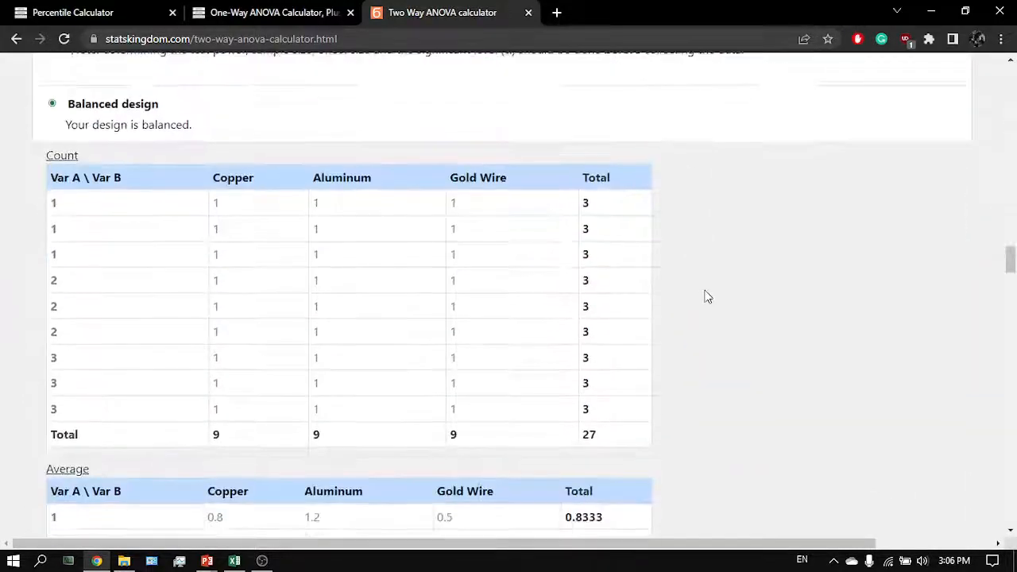
scroll(707, 296, "down", 15)
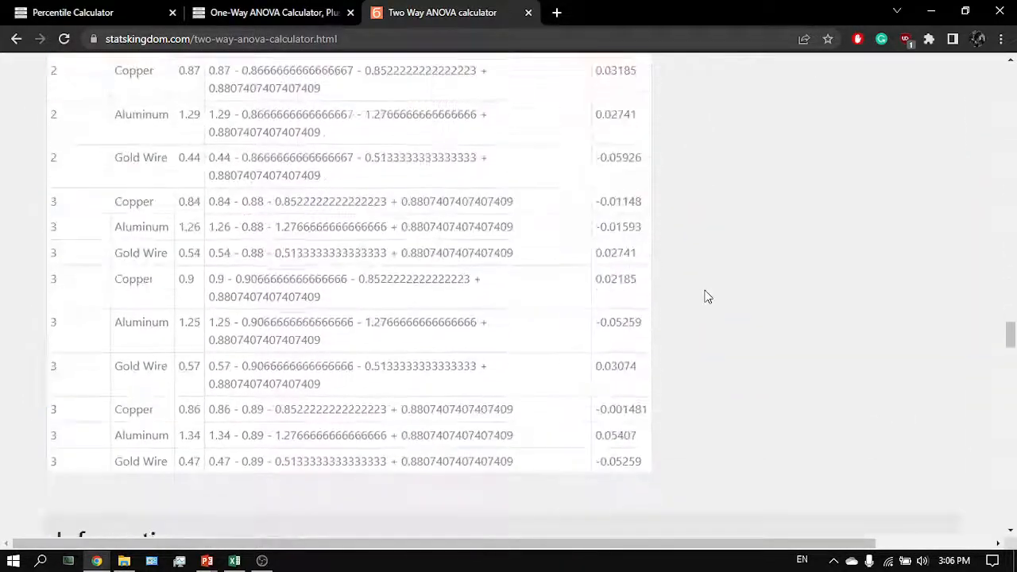
scroll(707, 296, "down", 10)
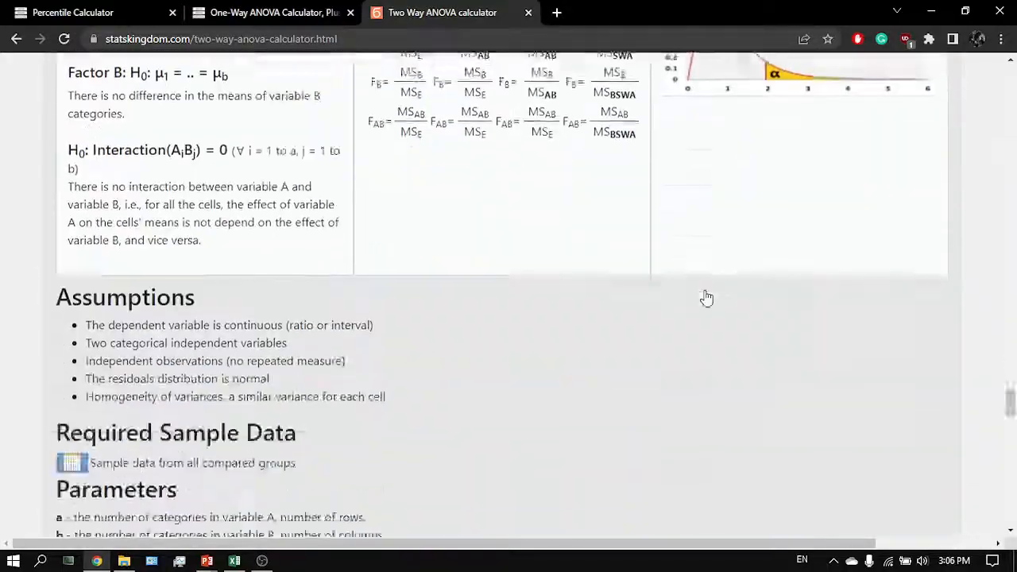
scroll(707, 296, "up", 10)
scroll(707, 296, "right", 3)
scroll(707, 296, "up", 20)
scroll(707, 296, "left", 3)
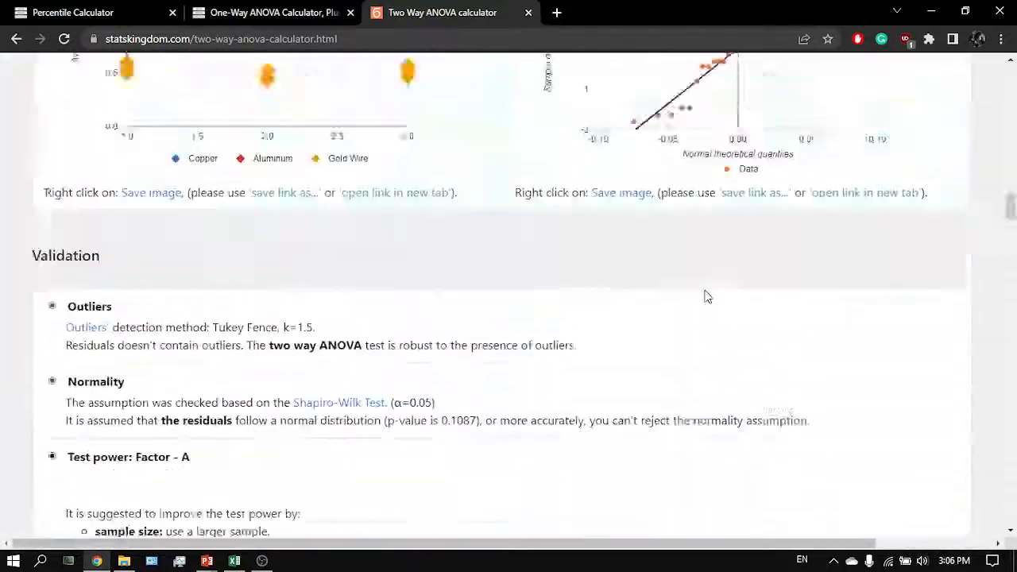
scroll(707, 297, "up", 20)
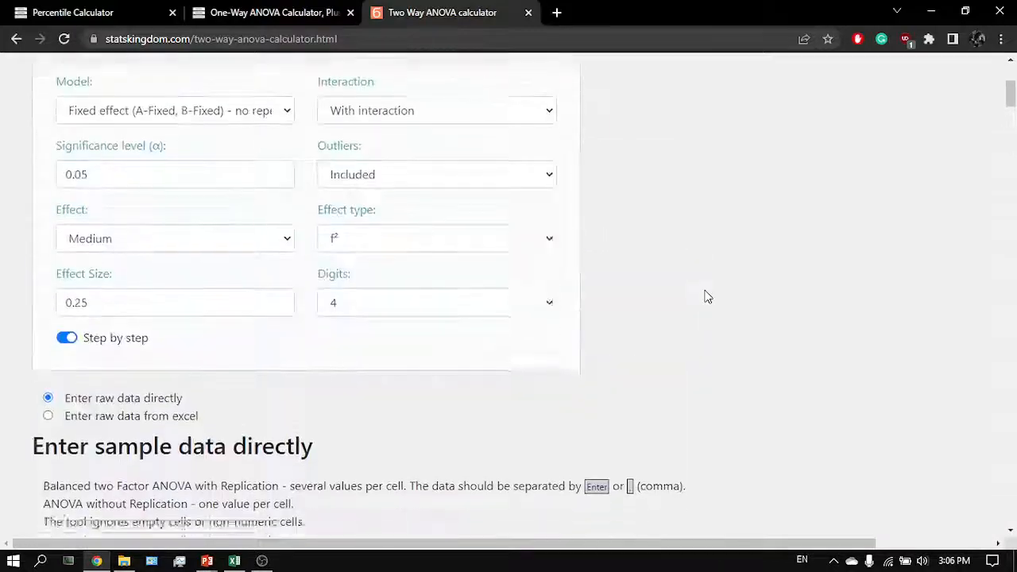
scroll(707, 297, "down", 15)
- Search the results page for tukey and related terms in the outlier validation text
key("ctrl+f")
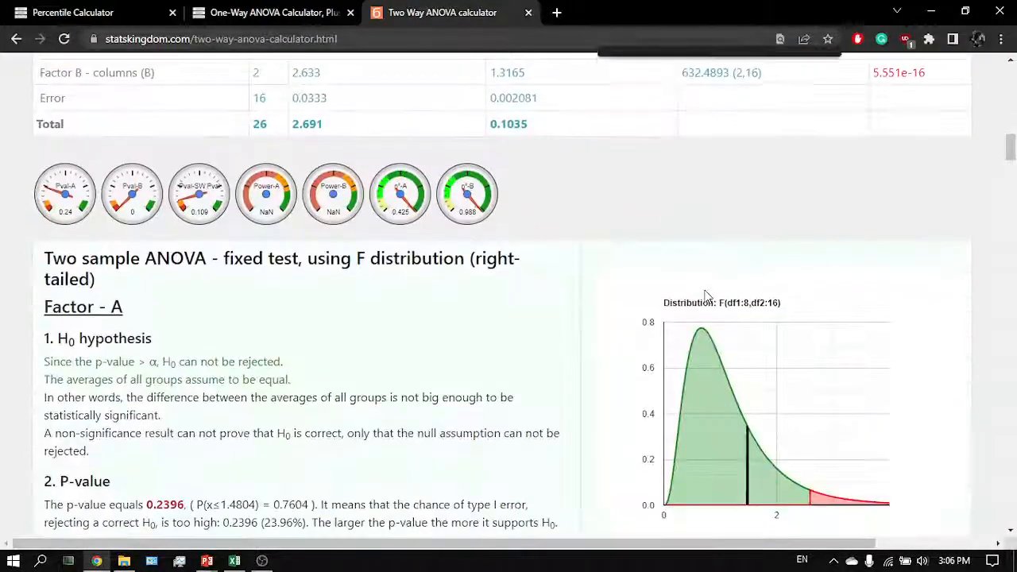
key("Escape")
scroll(707, 297, "down", 6)
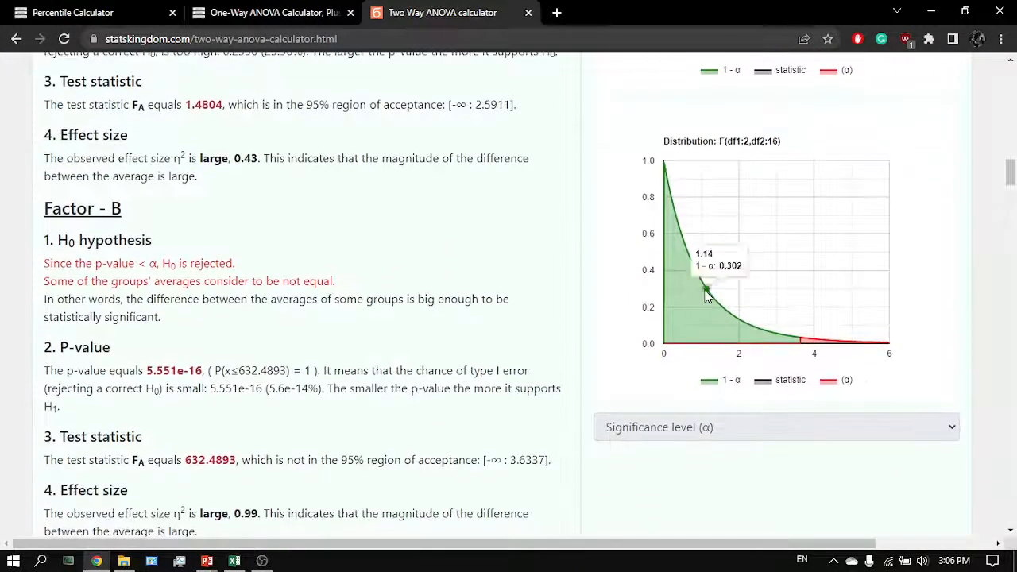
scroll(468, 443, "down", 2)
key("ctrl+f")
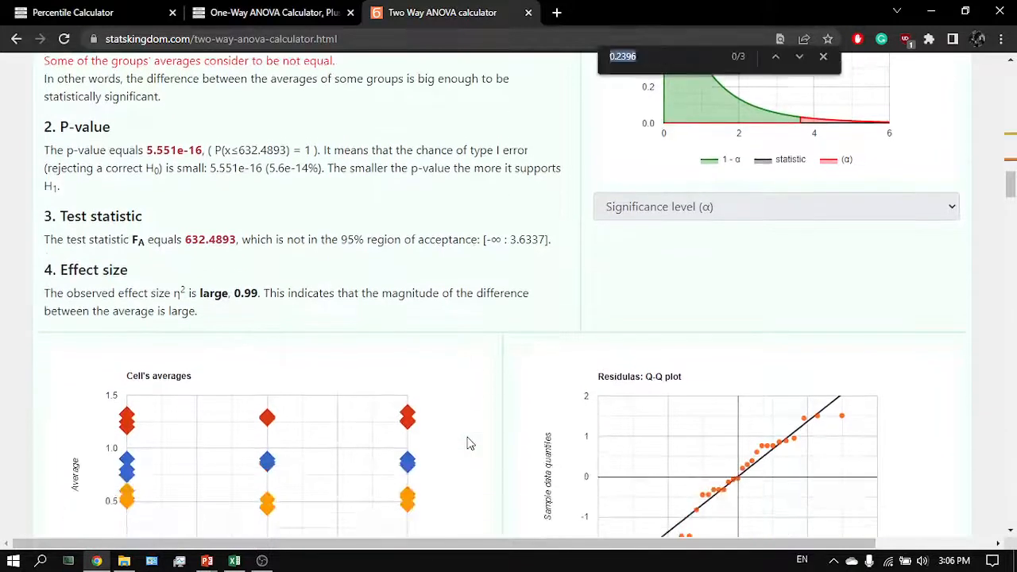
type("p")
type("u")
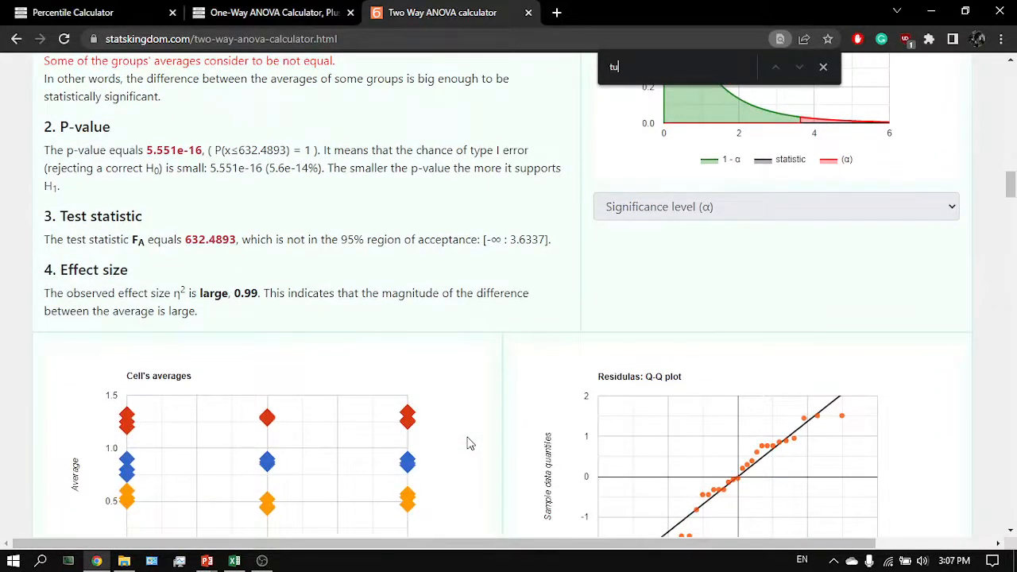
type("key")
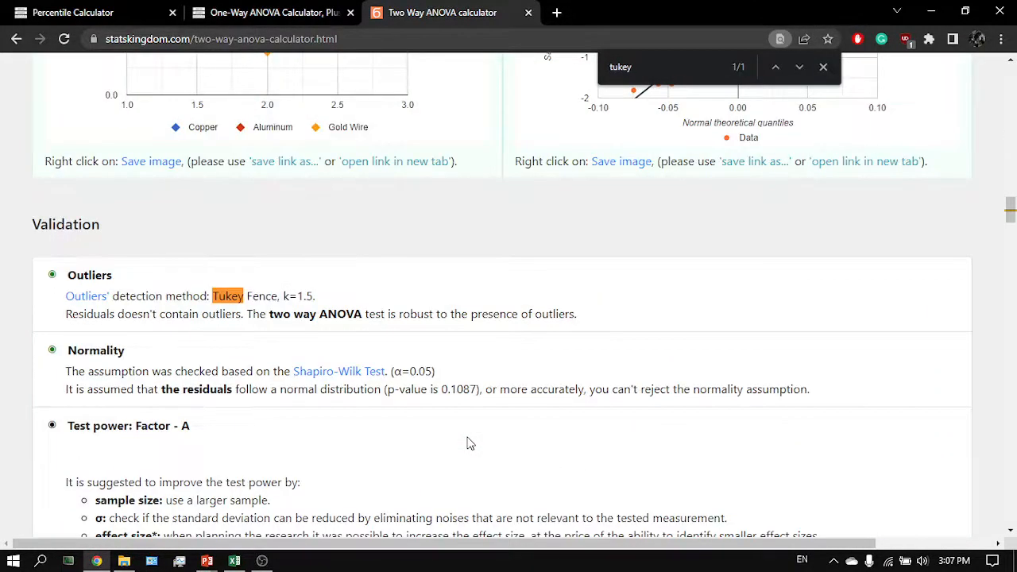
key("BackSpace")
key("BackSpace")
key("BackSpace")
key("BackSpace")
key("BackSpace")
type("b")
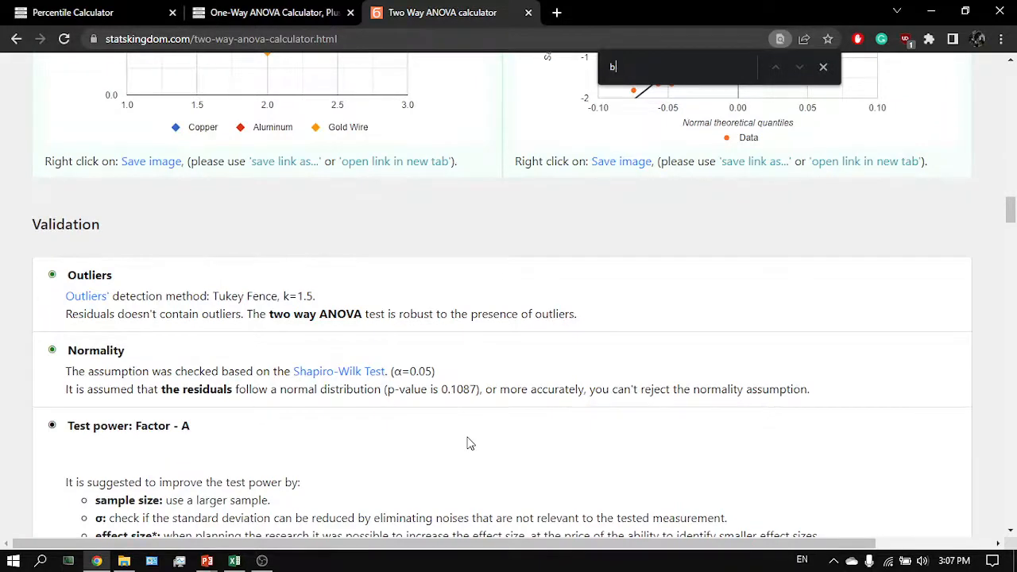
type("en")
key("Escape")
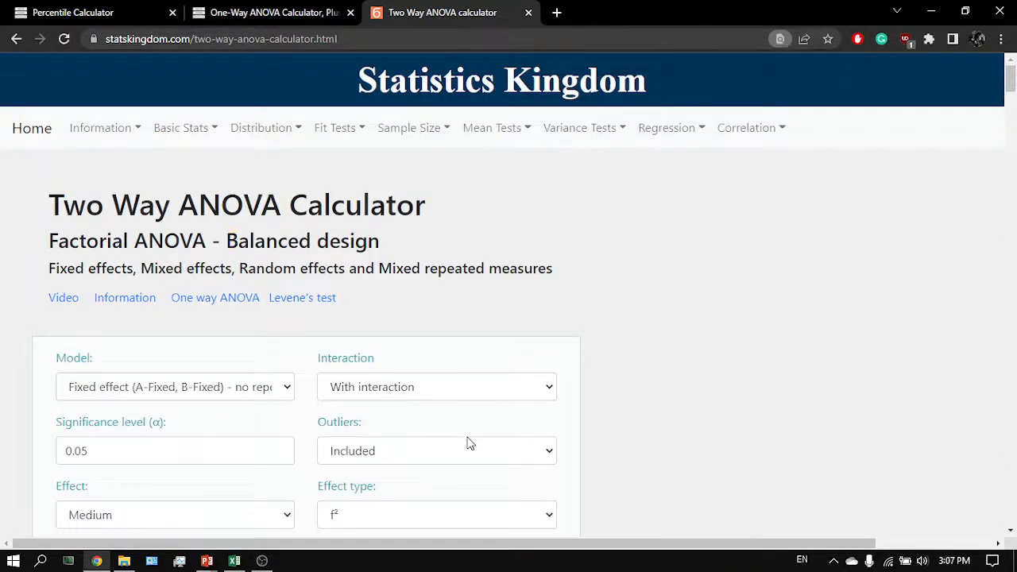
- Switch to the presentation, go to its last slide and open the GraphPad post test calculator link
key("alt+Tab")
key("Tab")
key("Tab")
key("Tab")
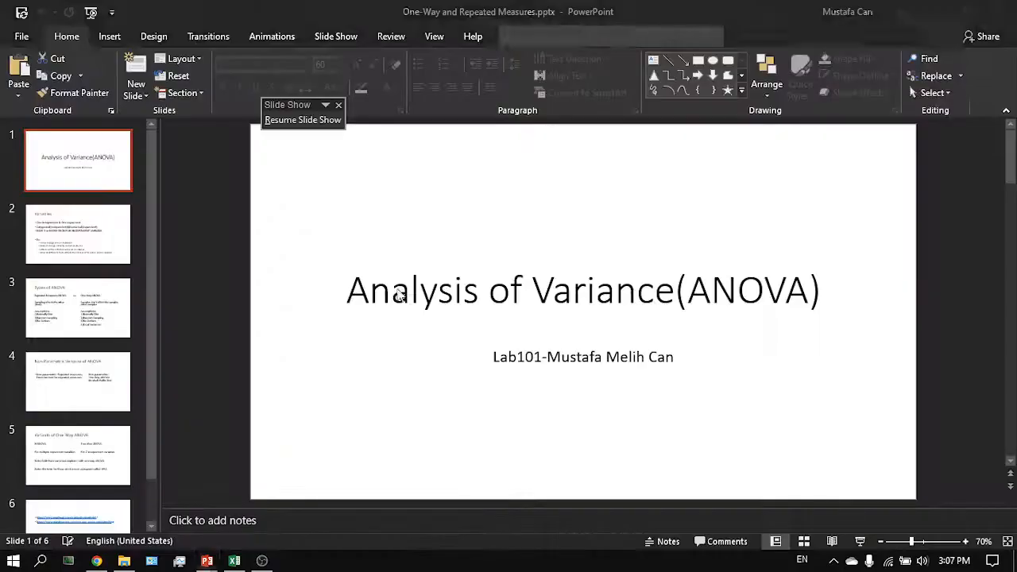
scroll(91, 397, "down", 2)
left_click(100, 496)
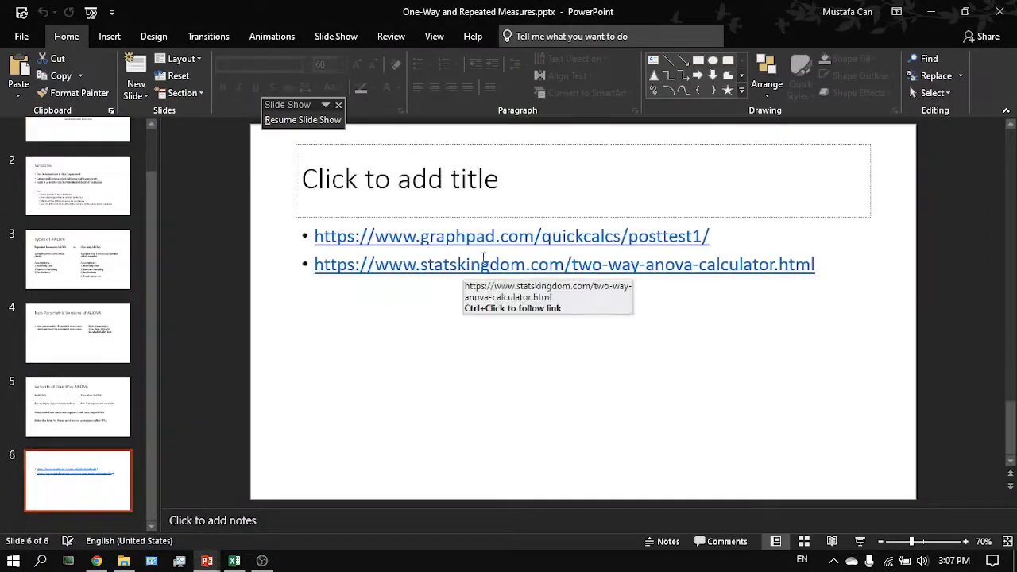
left_click(482, 236, "ctrl")
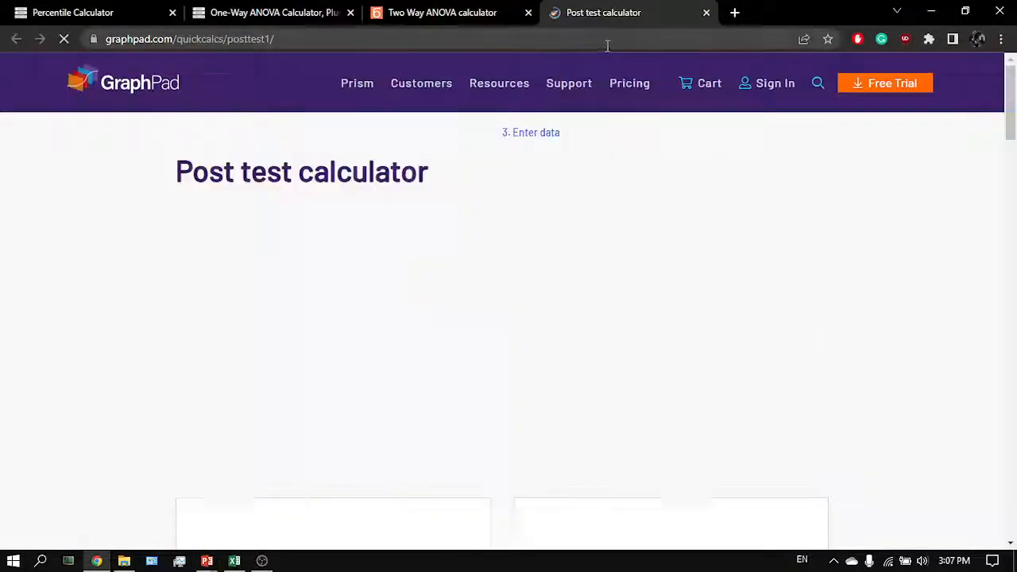
- Look over the Post test calculator page and switch between it and the Two Way ANOVA calculator tab
left_click_drag(616, 24, 401, 13)
scroll(377, 326, "down", 3)
scroll(377, 326, "down", 2)
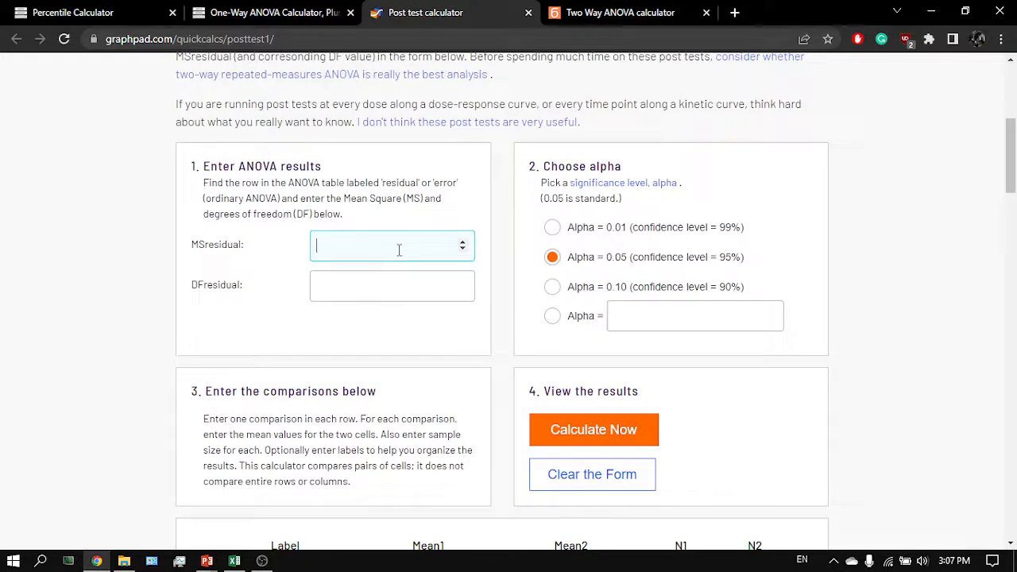
scroll(398, 250, "up", 5)
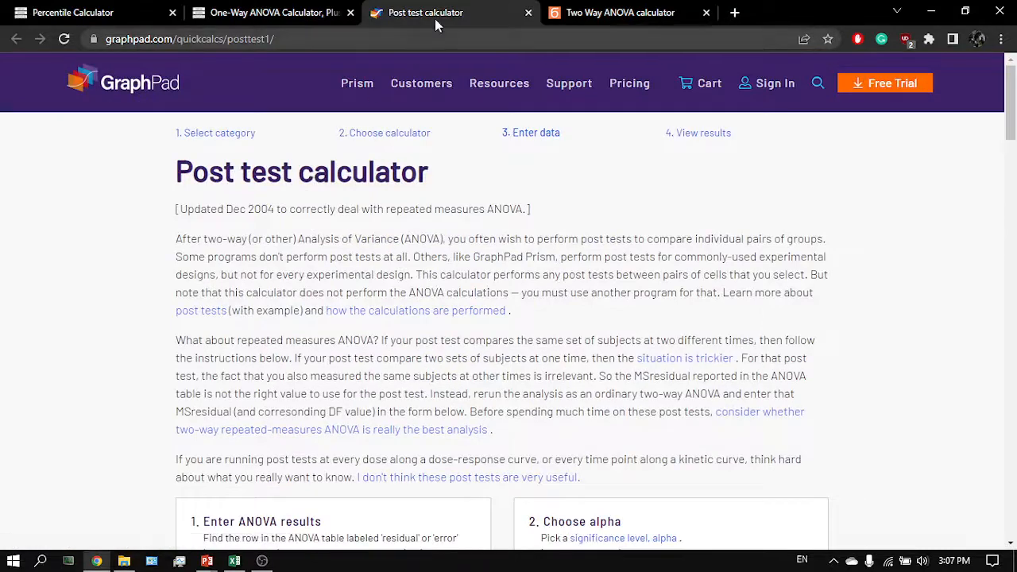
left_click_drag(434, 18, 611, 19)
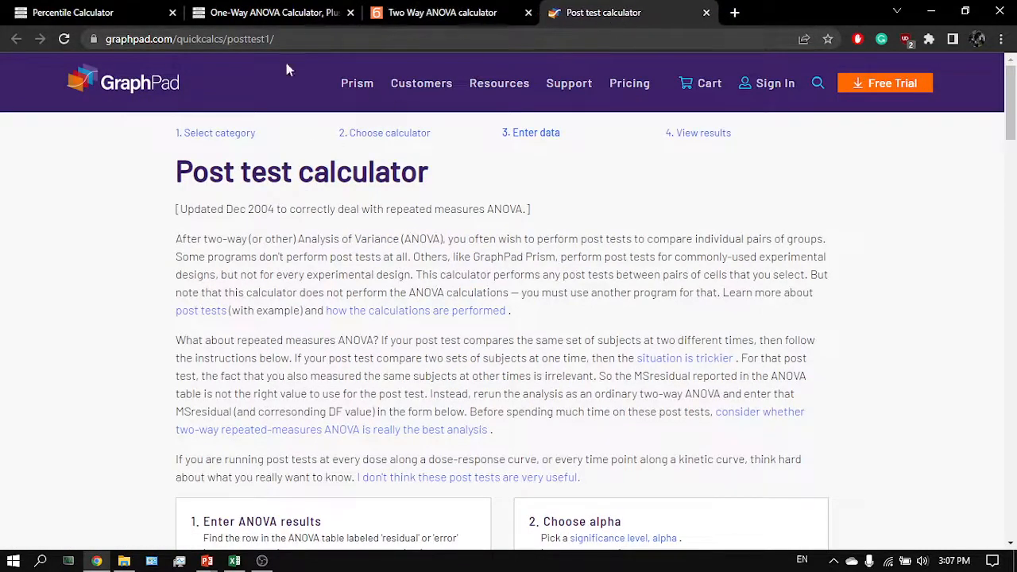
left_click(388, 15)
scroll(275, 278, "down", 2)
scroll(444, 190, "up", 2)
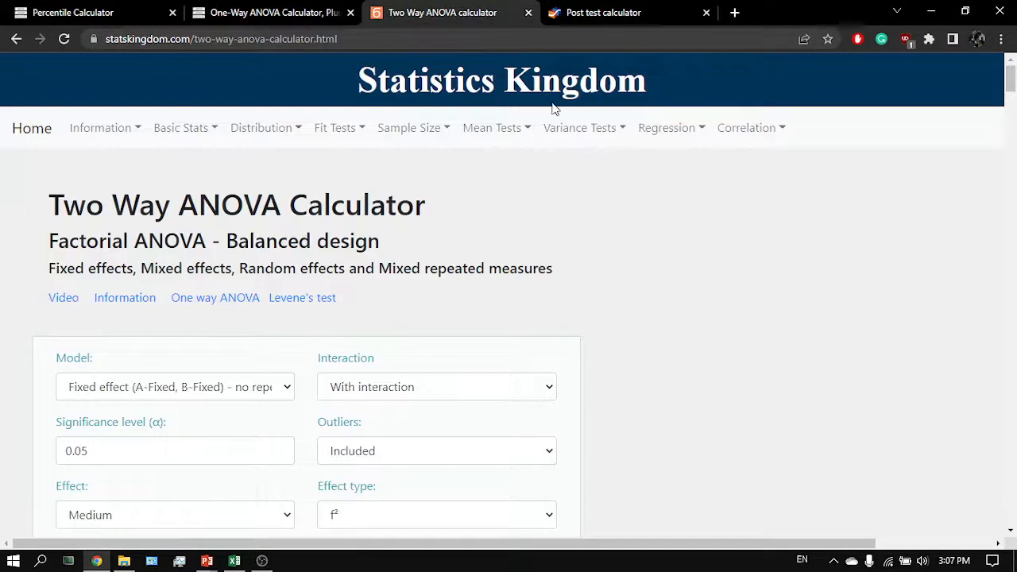
left_click(593, 23)
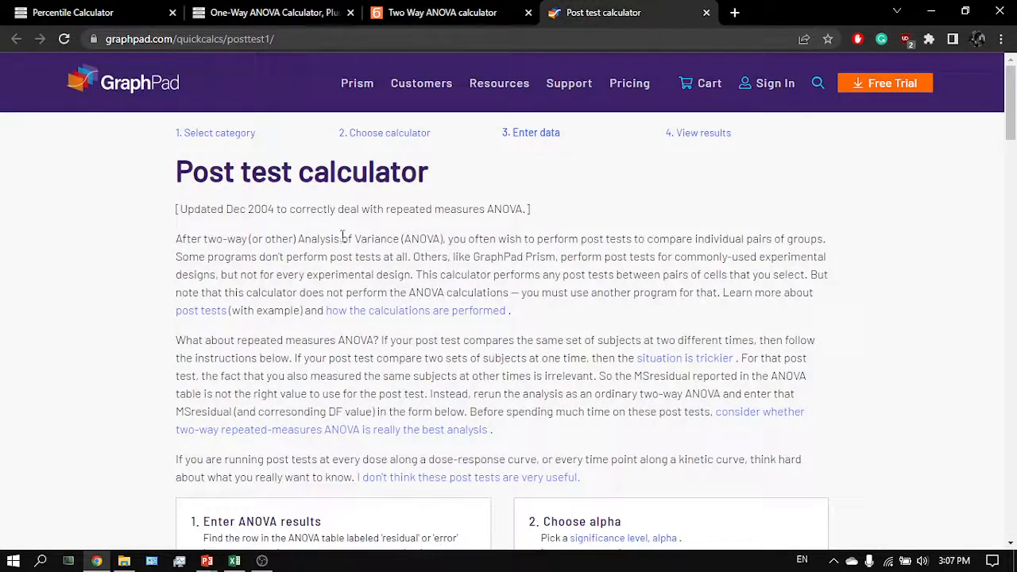
left_click(415, 11)
scroll(350, 266, "down", 1)
scroll(326, 268, "up", 1)
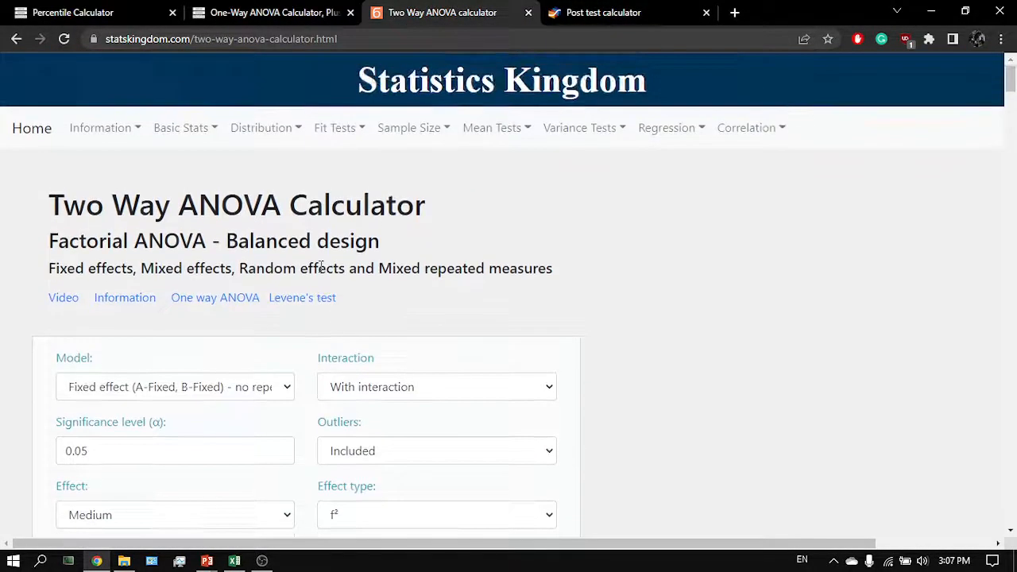
- Compare the two-way ANOVA results table with the post test calculator's ANOVA input form across browser tabs
left_click(272, 19)
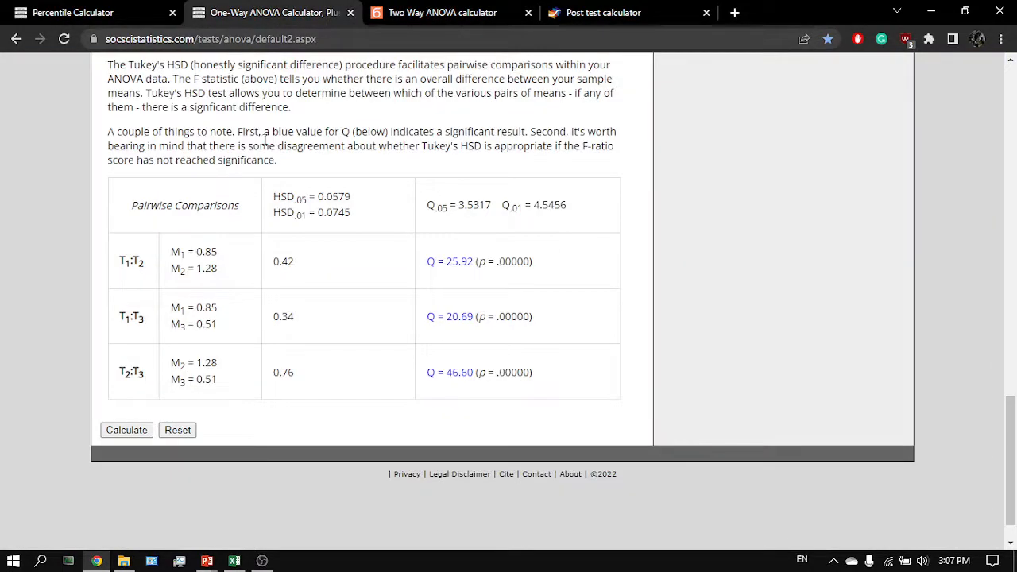
scroll(270, 144, "up", 15)
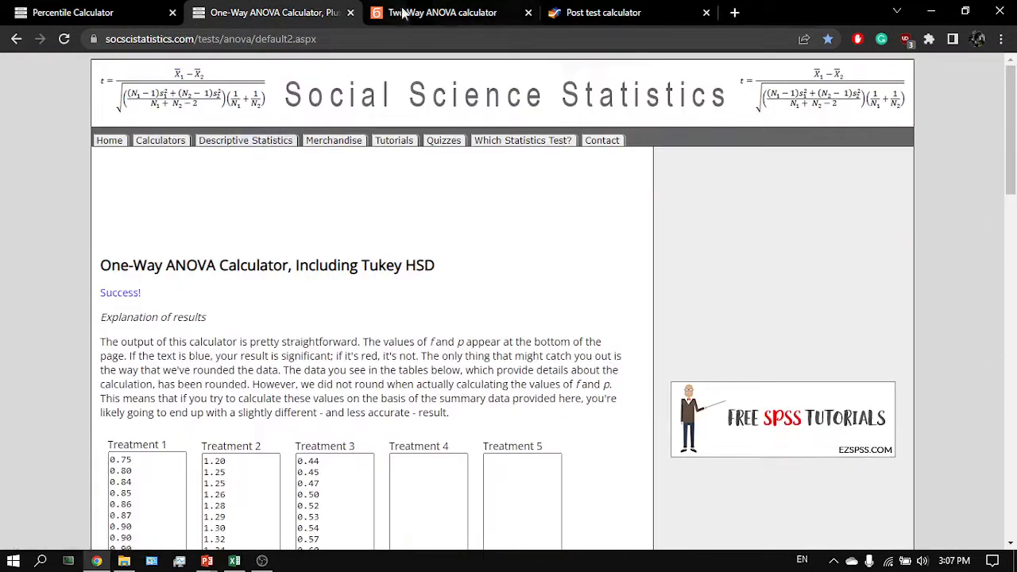
left_click(433, 12)
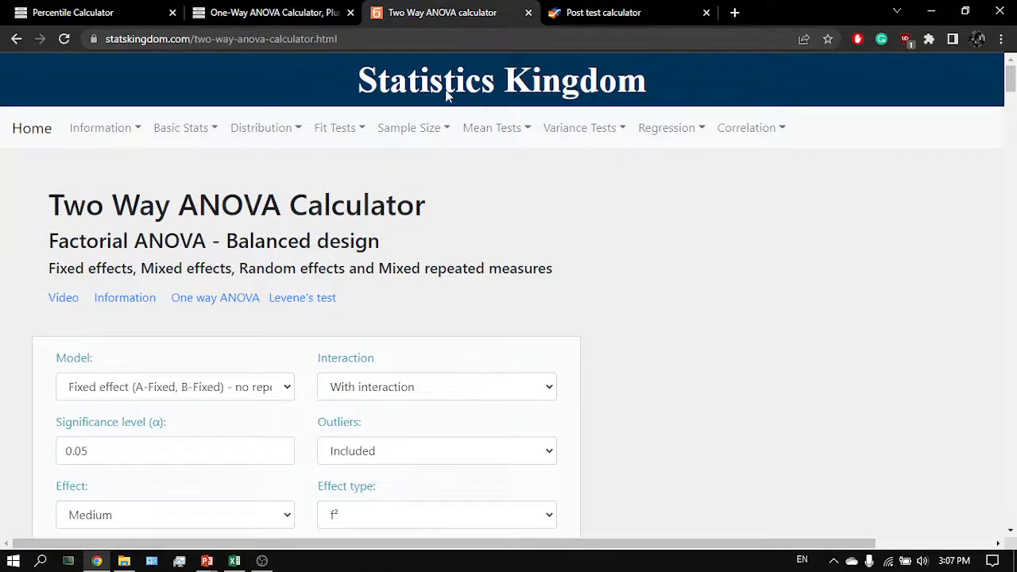
left_click(588, 17)
scroll(384, 355, "down", 3)
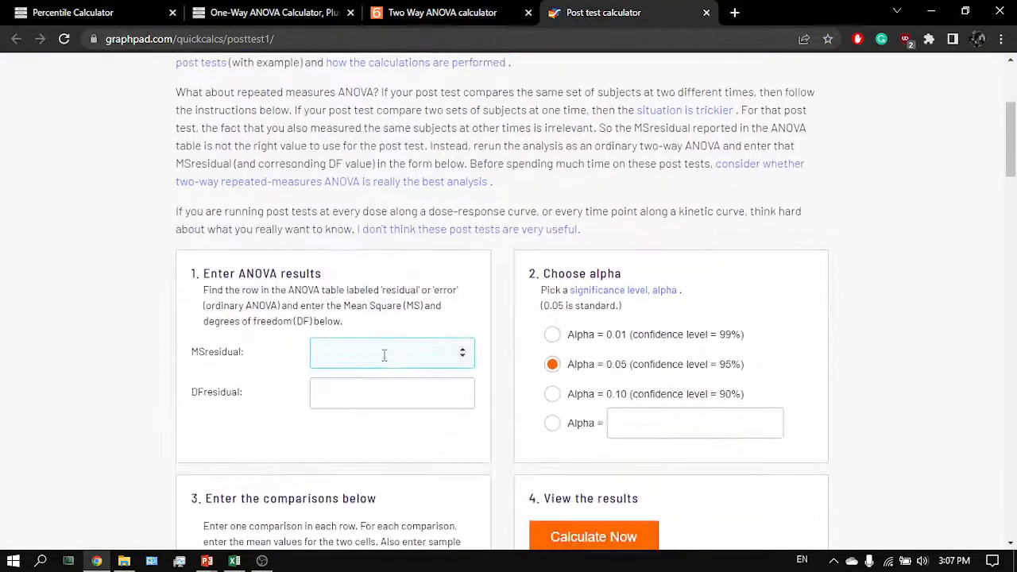
left_click(410, 16)
scroll(308, 344, "down", 10)
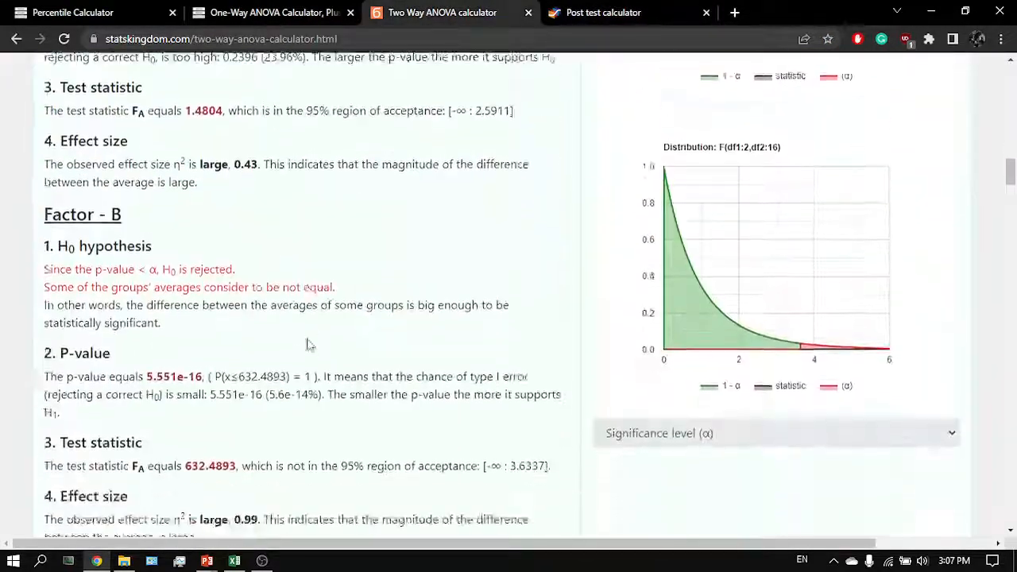
scroll(308, 344, "up", 8)
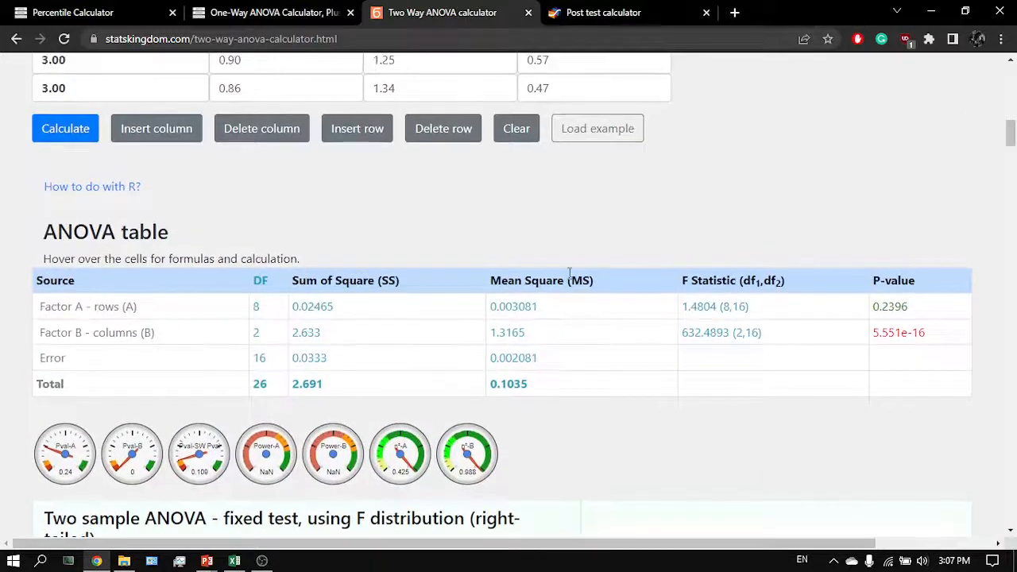
left_click(577, 12)
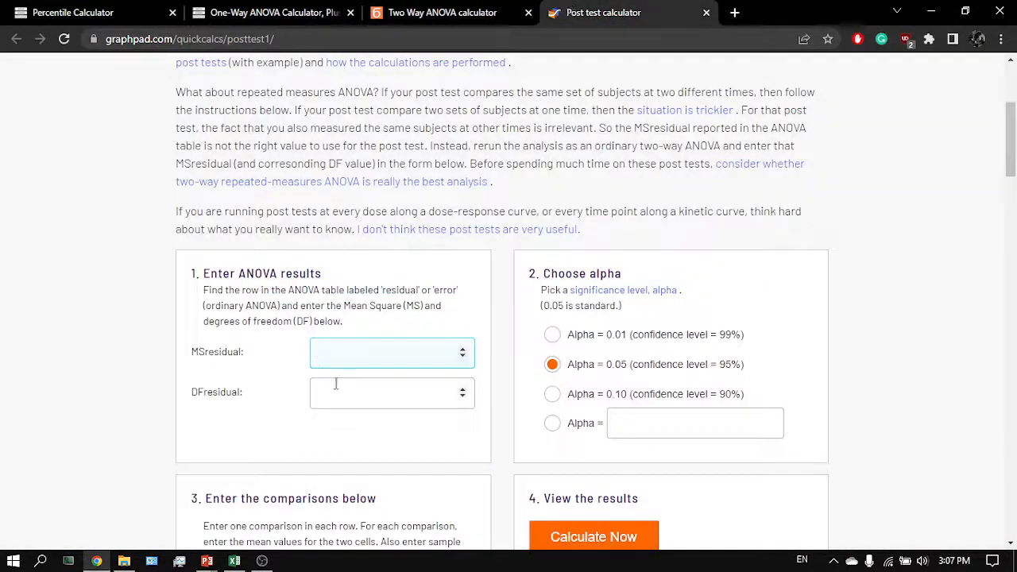
left_click(398, 24)
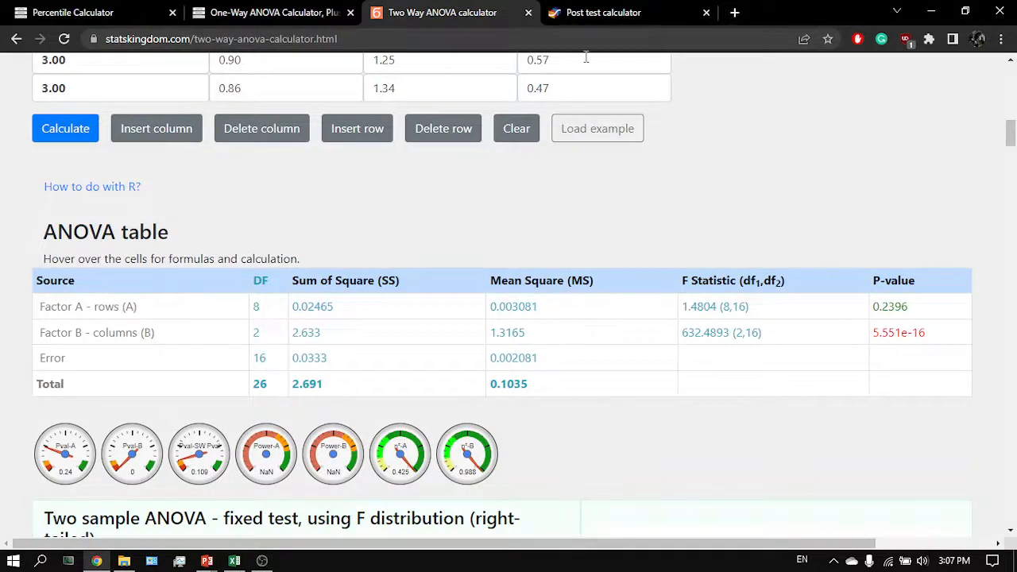
left_click(604, 24)
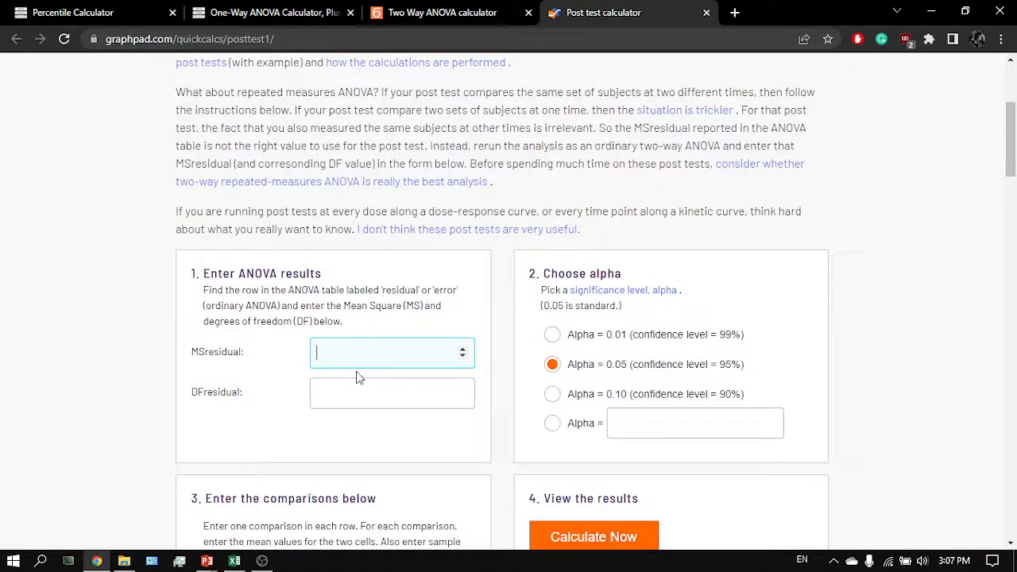
scroll(389, 353, "down", 2)
scroll(413, 361, "down", 2)
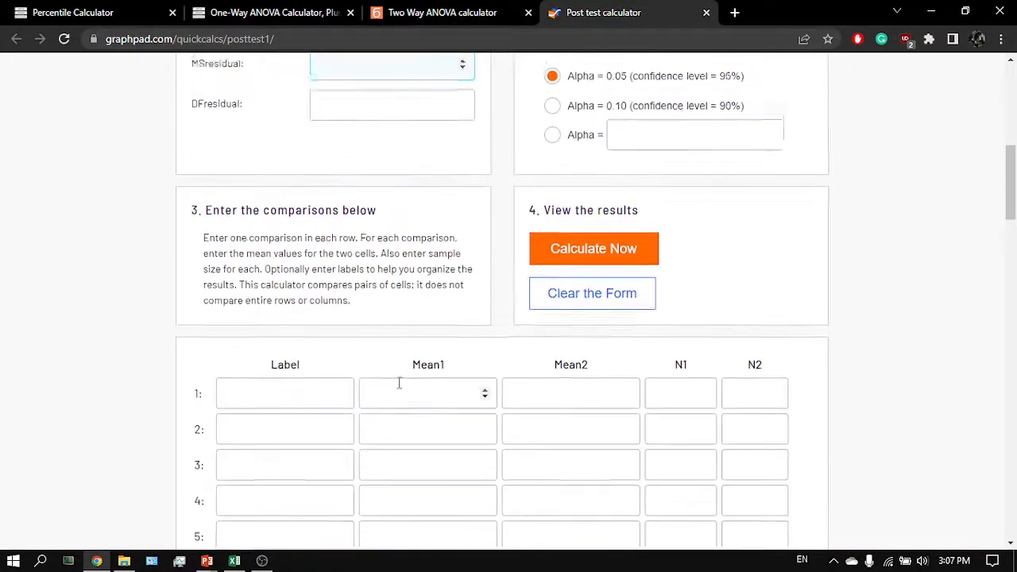
scroll(400, 384, "up", 4)
key("alt+Tab")
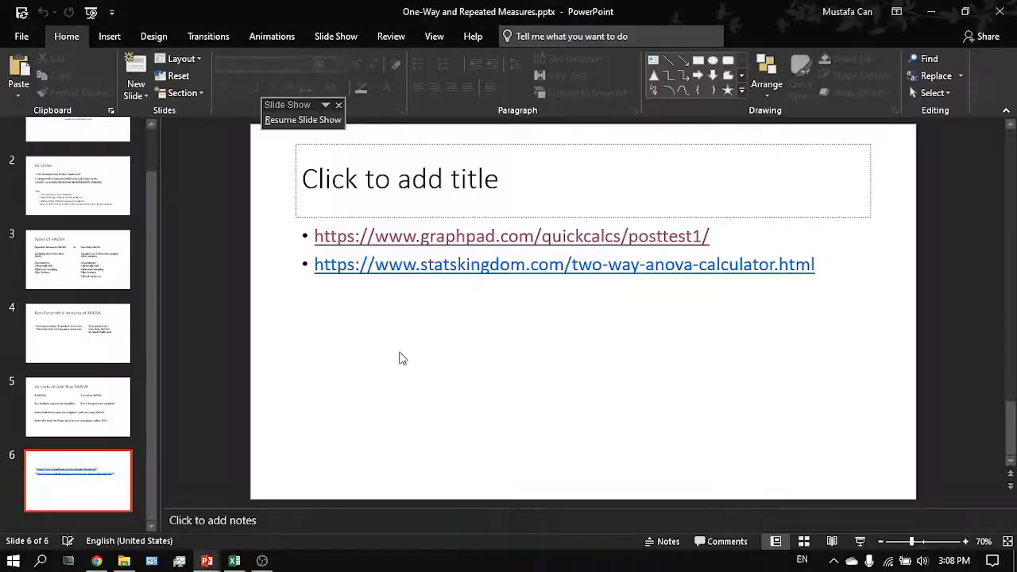
key("alt+Tab")
key("alt+Tab")
key("alt+Tab")
key("alt+Tab")
- Read through the post test calculator's instructions on residual values and revisit the two-way ANOVA page
scroll(401, 304, "up", 3)
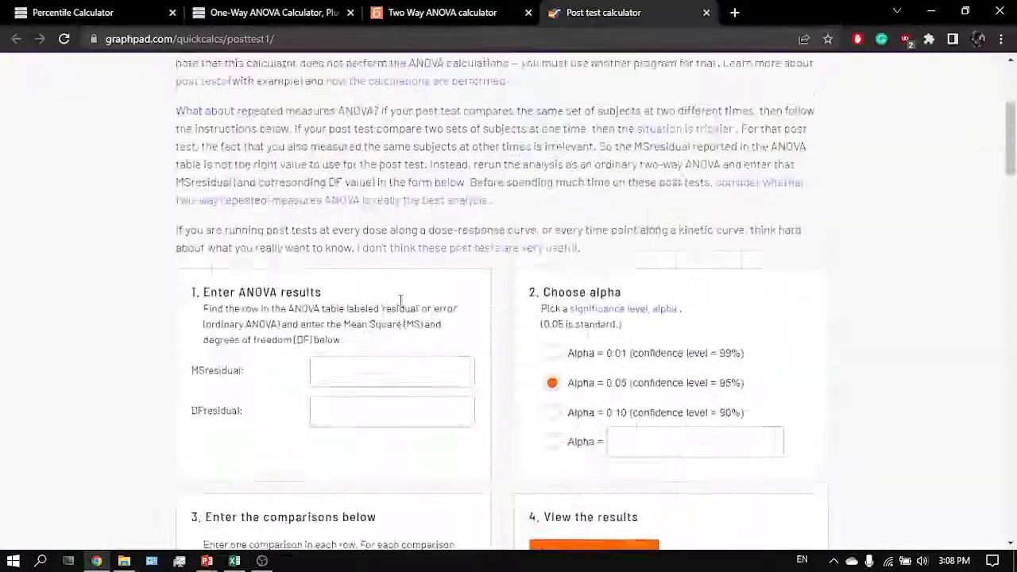
scroll(401, 306, "down", 2)
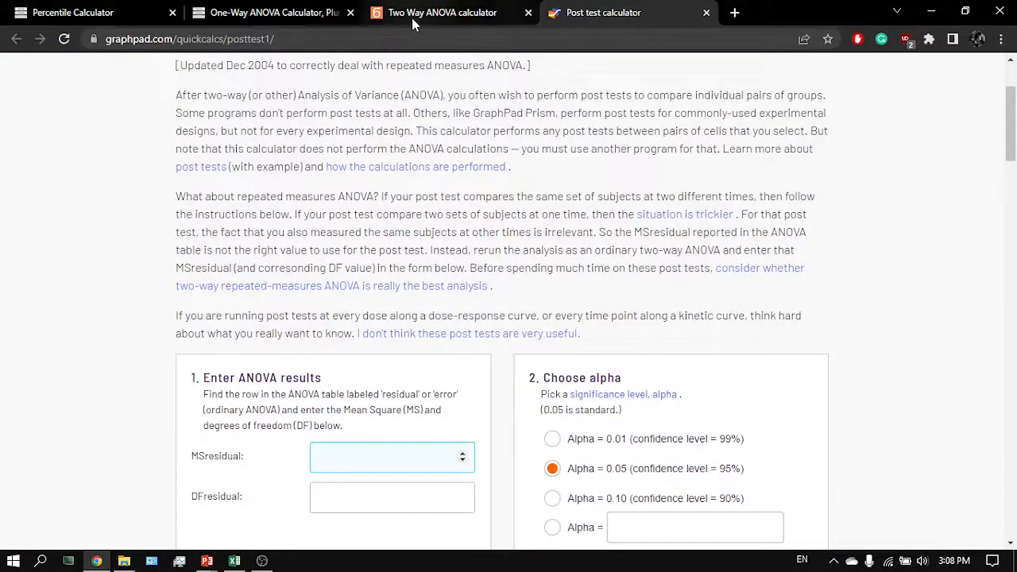
left_click(412, 17)
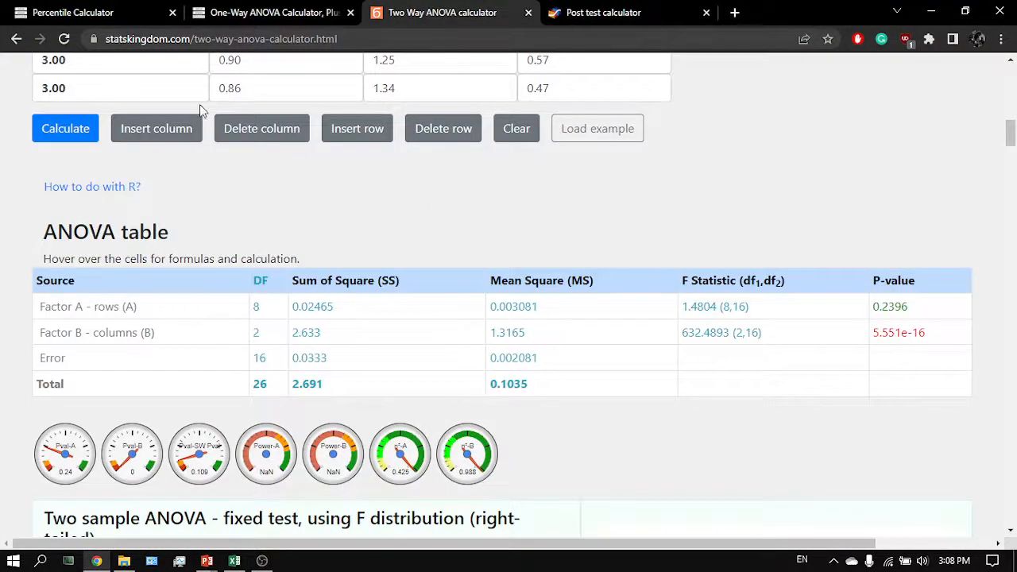
left_click(111, 12)
scroll(170, 191, "up", 5)
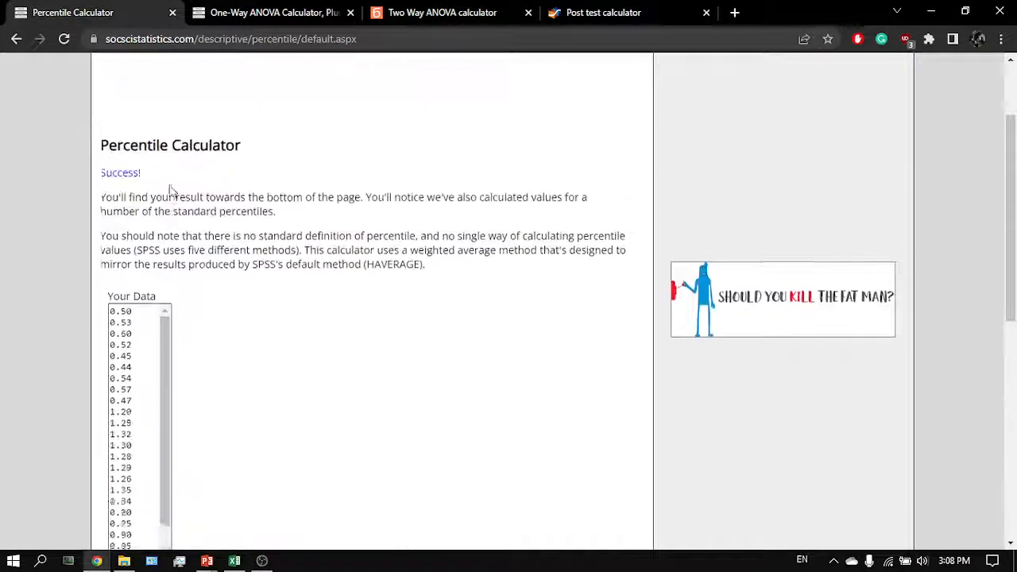
left_click(386, 19)
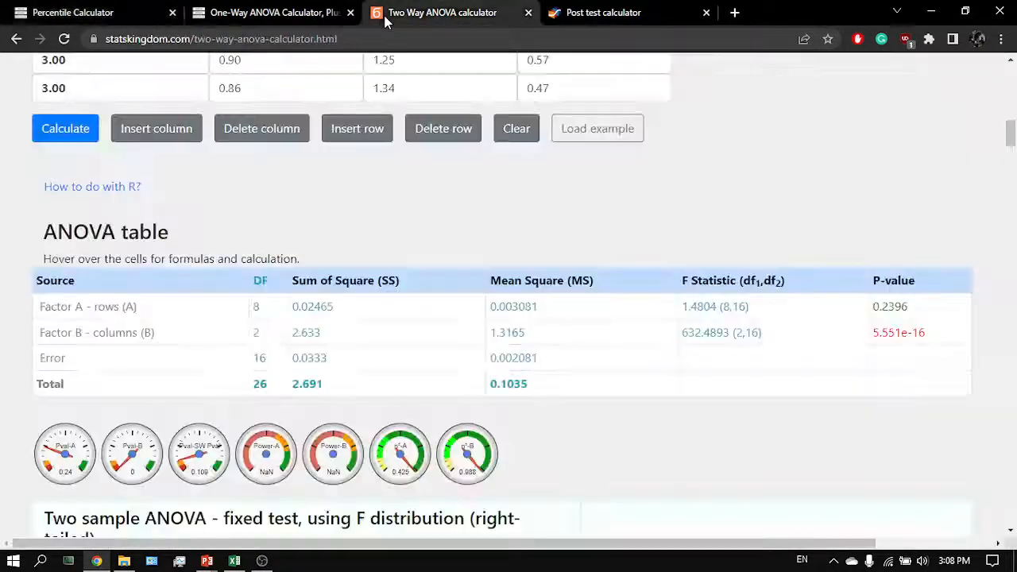
scroll(150, 243, "up", 5)
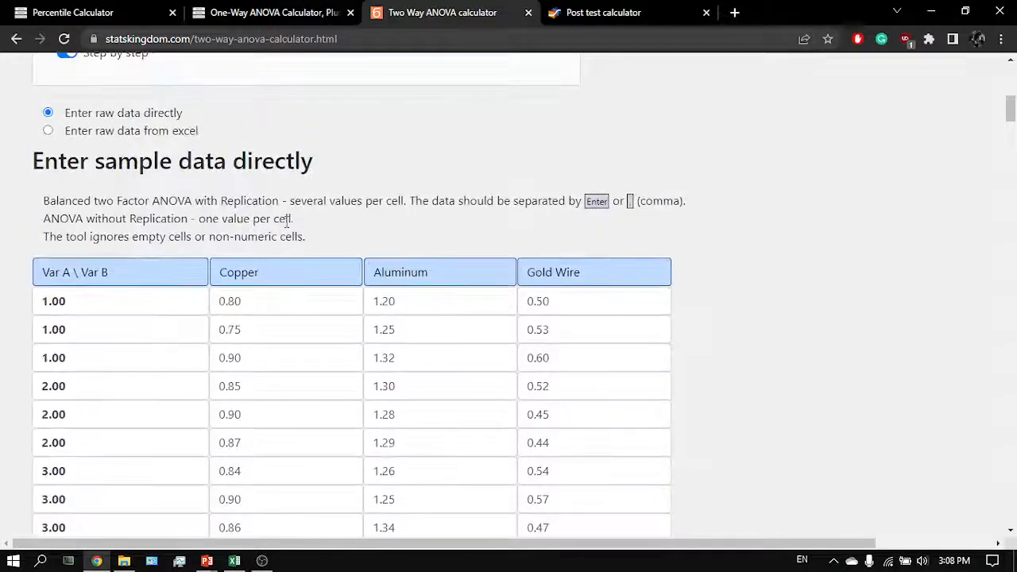
scroll(288, 222, "up", 6)
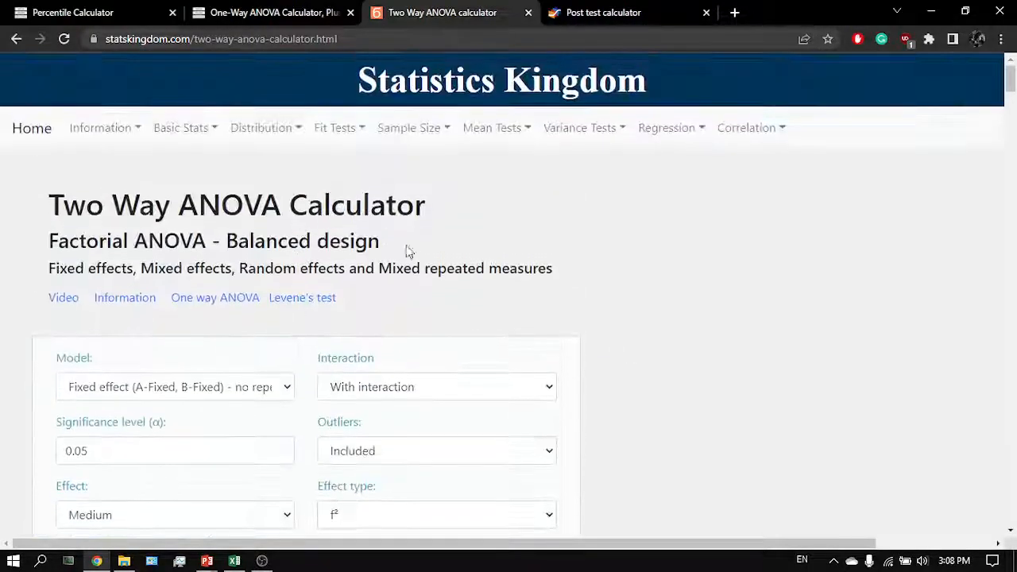
left_click_drag(447, 224, 199, 208)
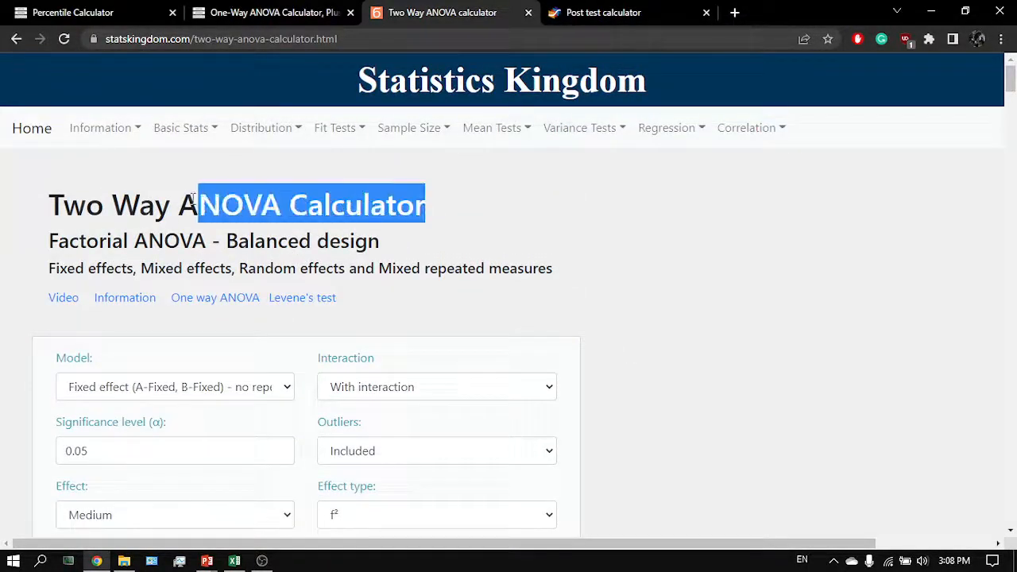
left_click(289, 157)
left_click(583, 27)
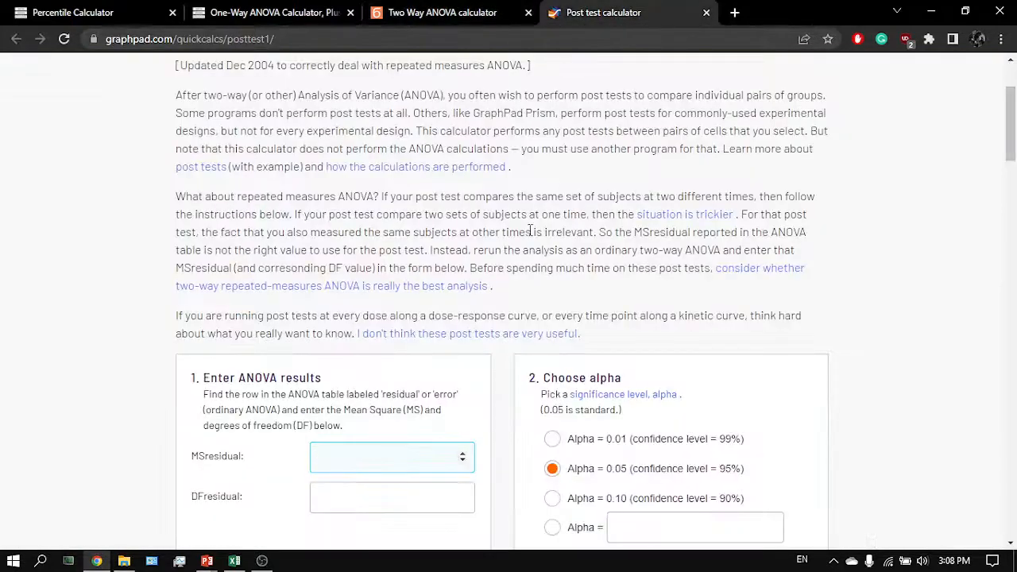
scroll(530, 230, "up", 2)
scroll(453, 345, "down", 1)
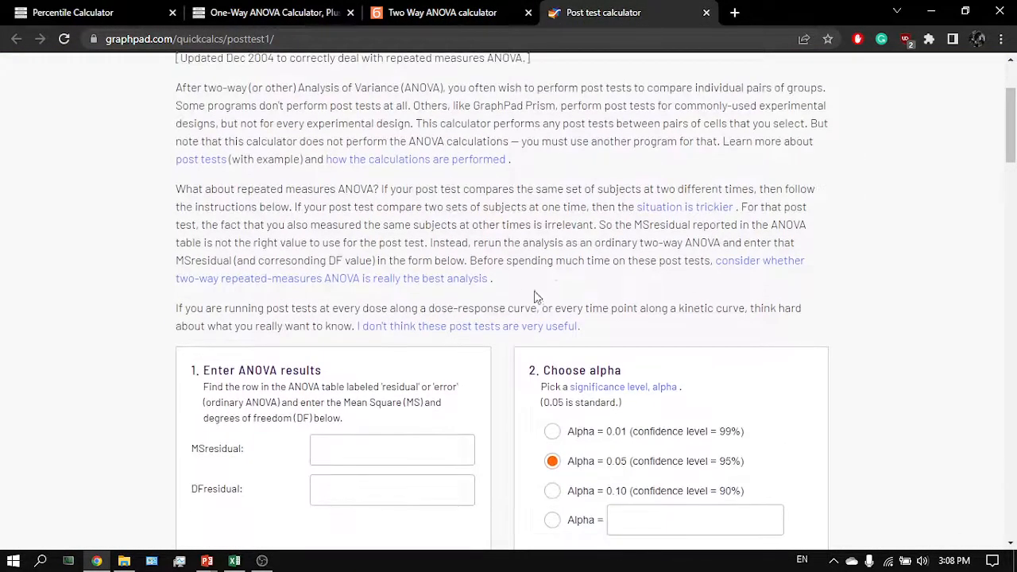
left_click_drag(553, 267, 494, 120)
left_click(502, 189)
scroll(494, 188, "down", 2)
left_click(495, 119)
scroll(487, 144, "up", 1)
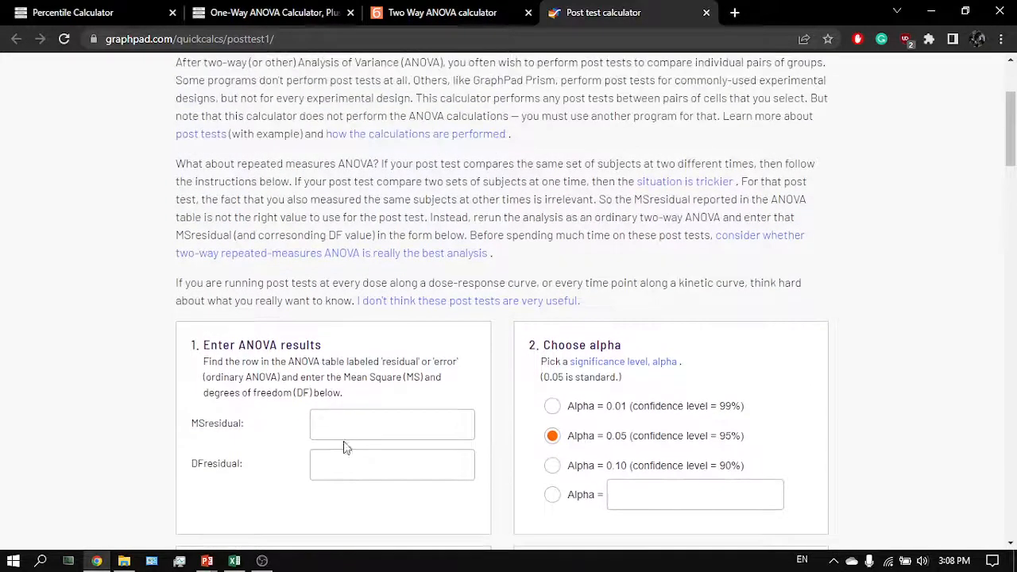
- Move the Two Way ANOVA calculator and Post test calculator tabs to the front of the tab row
left_click(434, 20)
left_click(594, 22)
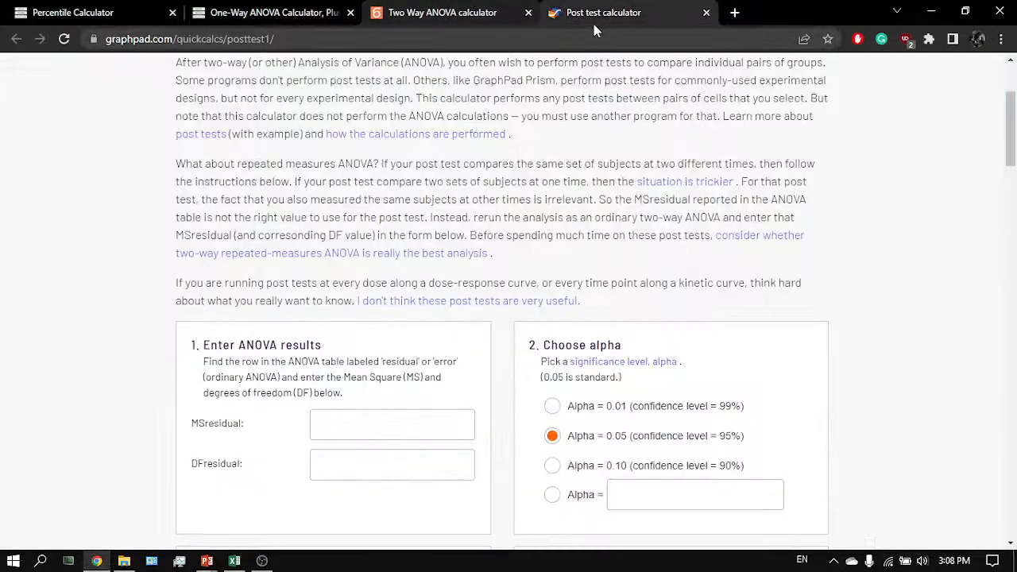
left_click_drag(469, 22, 170, 11)
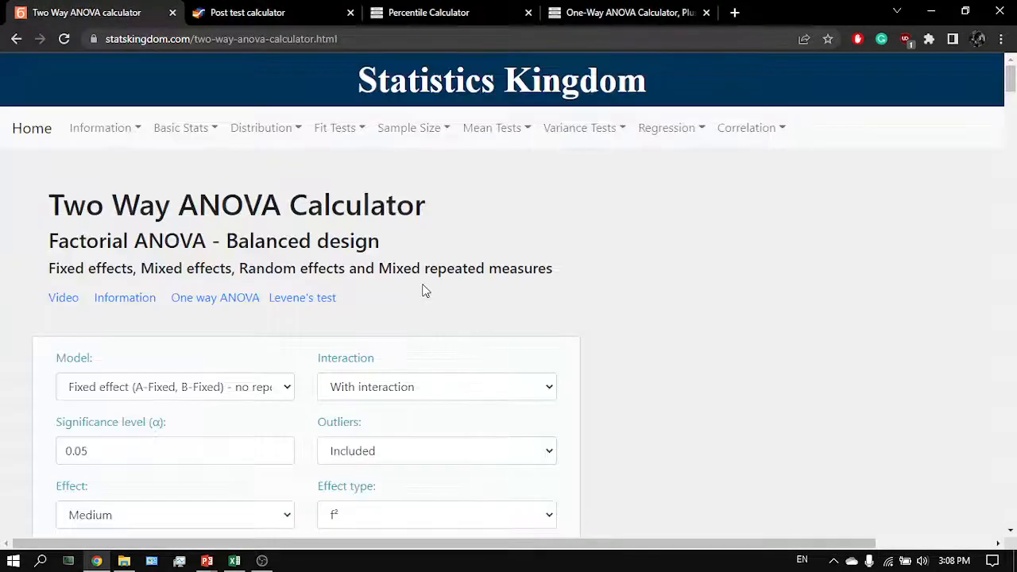
- Copy the Error mean square 0.002081 from the ANOVA table into the post test's MSresidual field
scroll(469, 397, "down", 1)
scroll(177, 437, "down", 6)
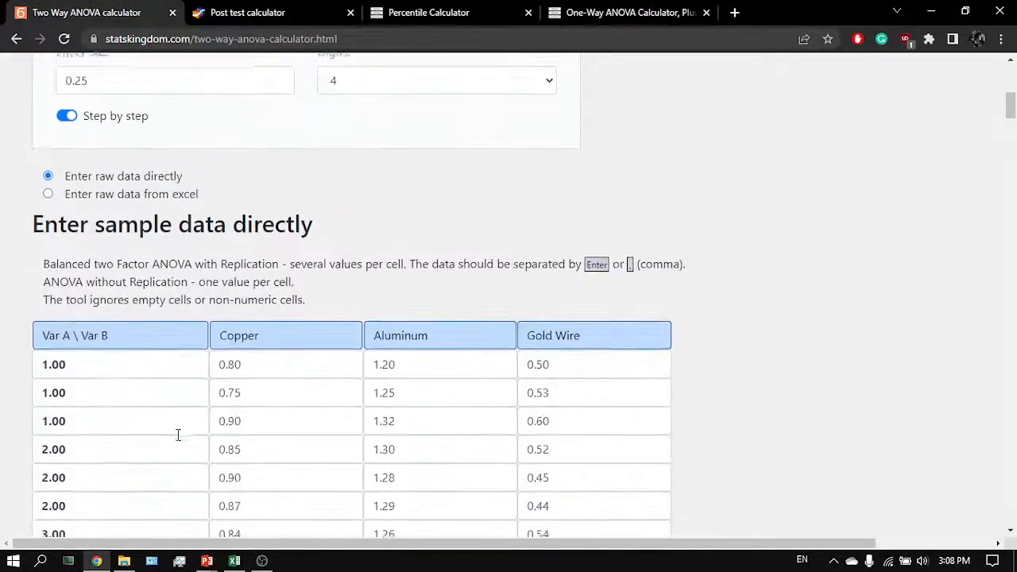
scroll(178, 435, "down", 6)
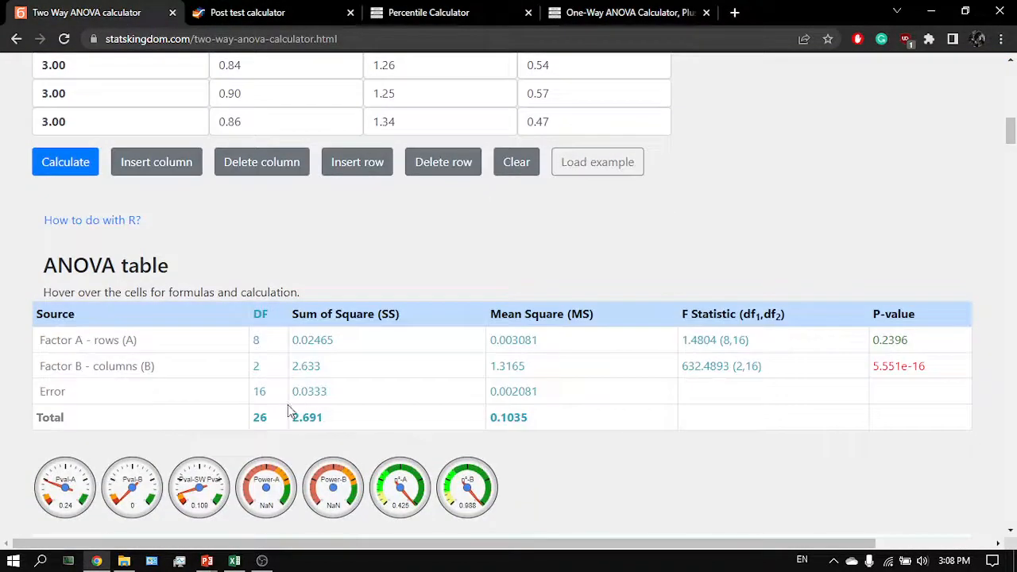
key("ctrl+Tab")
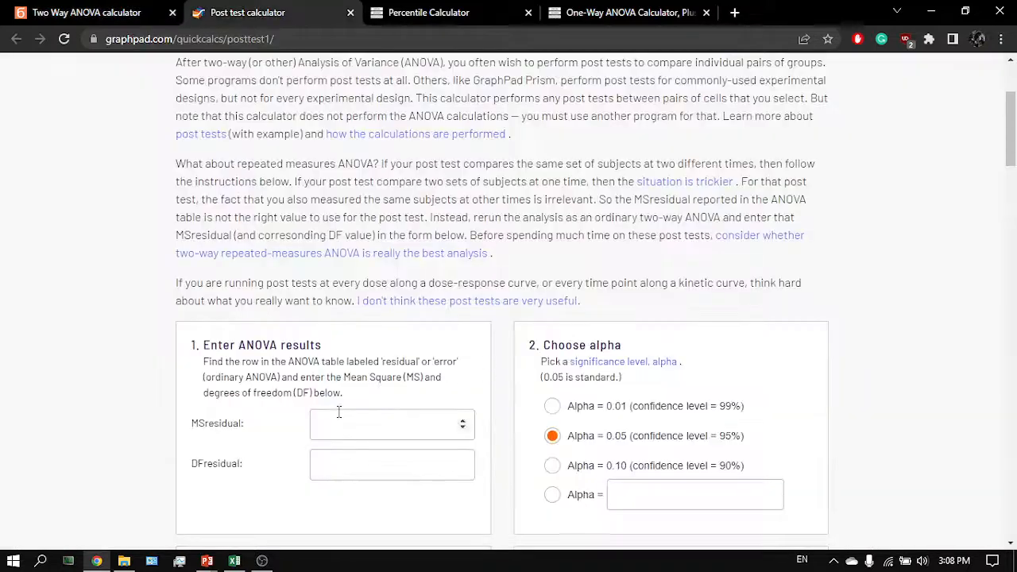
key("ctrl+shift+Tab")
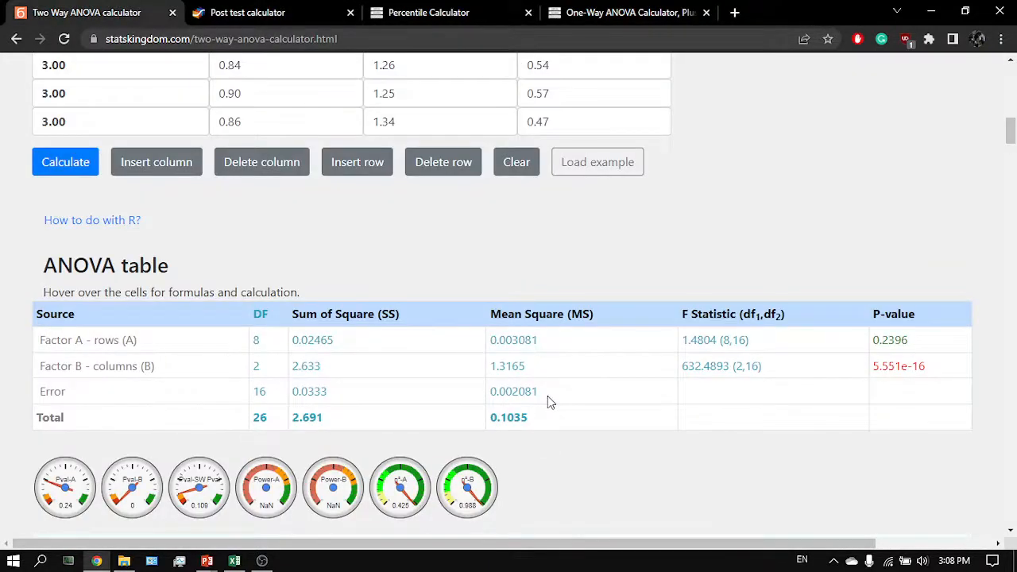
left_click_drag(556, 390, 479, 395)
key("ctrl+c")
key("ctrl+Tab")
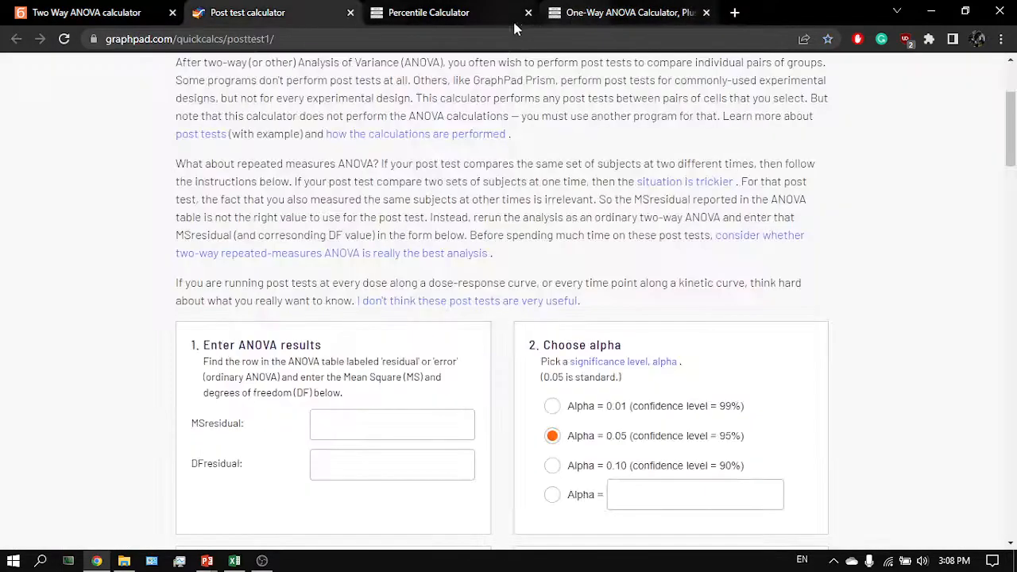
left_click(348, 424)
key("ctrl+v")
- Enter the Error degrees of freedom, 16, as the post test's DFresidual
key("ctrl+shift+Tab")
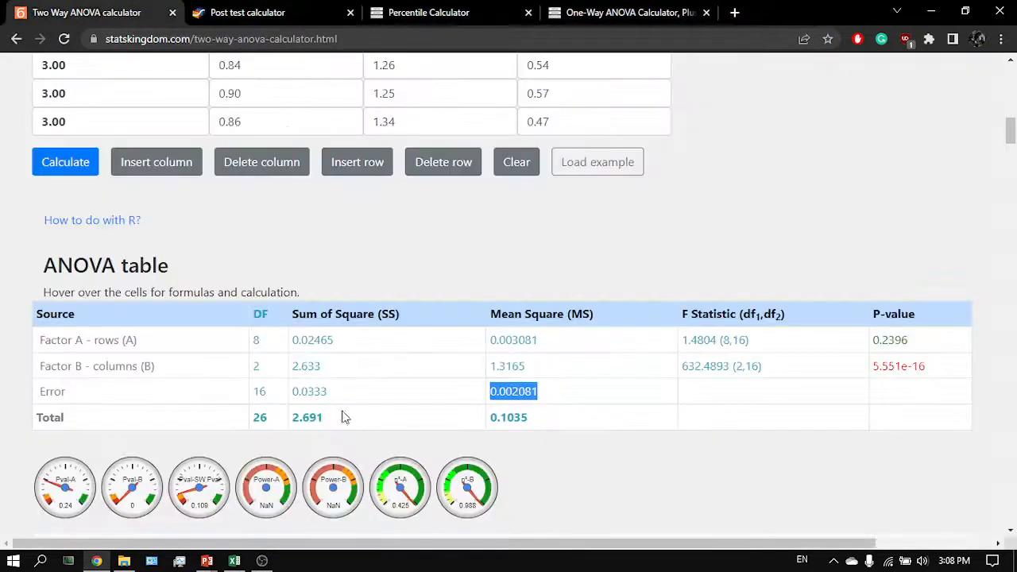
left_click_drag(280, 398, 258, 392)
key("ctrl+Tab")
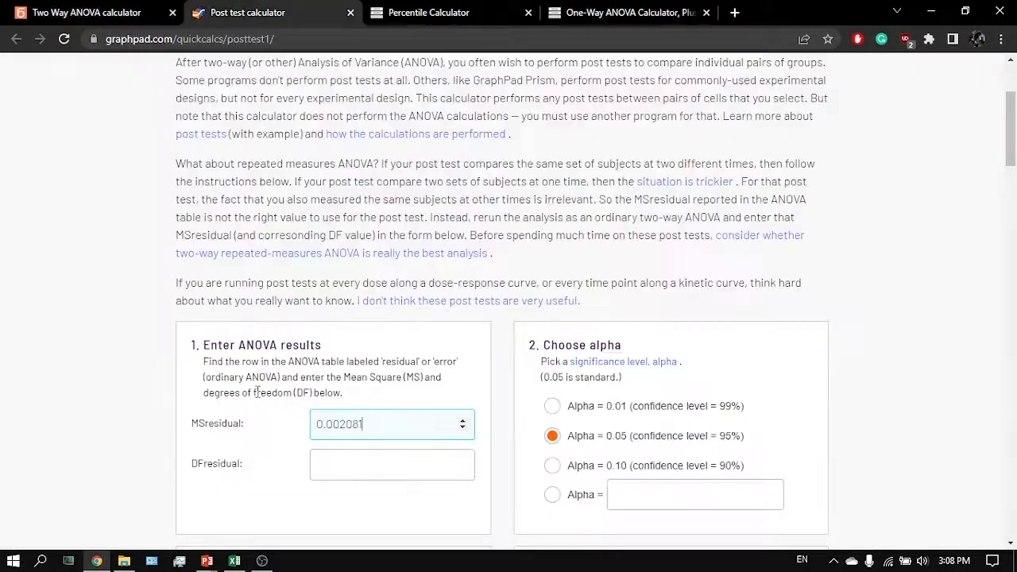
left_click(318, 464)
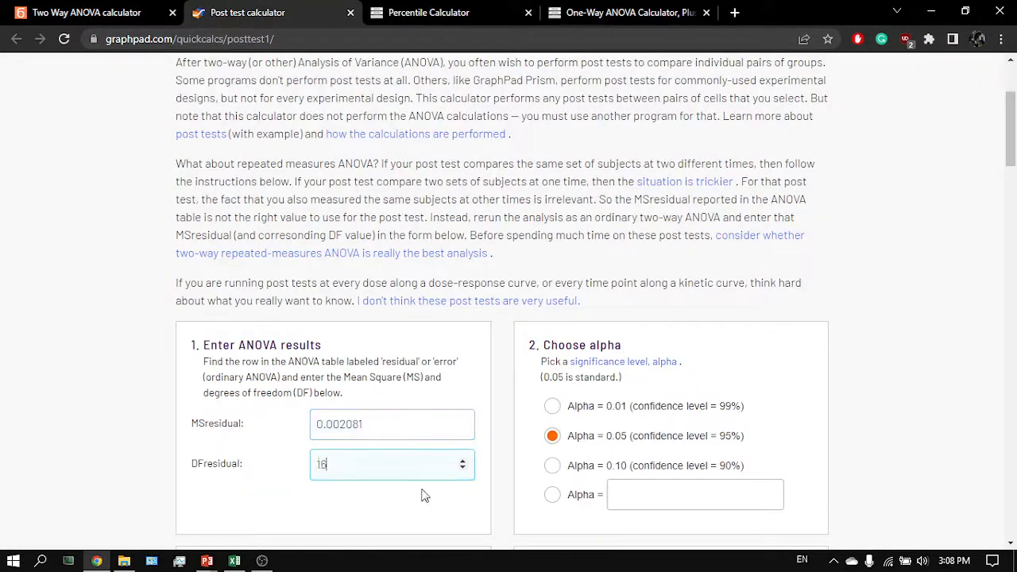
- Revisit the Error row of the two-way ANOVA table before returning to the spreadsheet
scroll(421, 495, "down", 4)
left_click(403, 434)
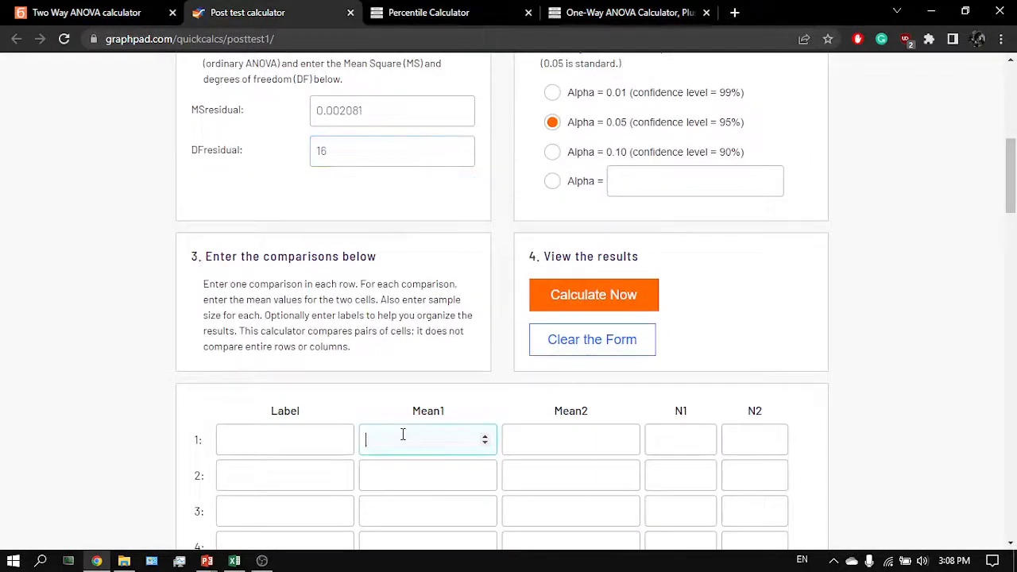
key("ctrl+shift+Tab")
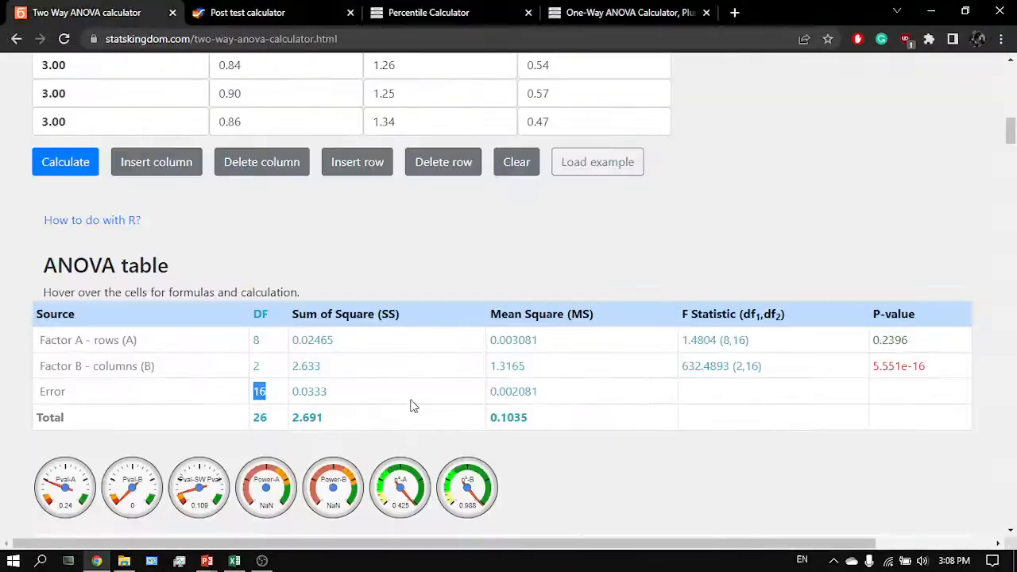
scroll(415, 389, "down", 1)
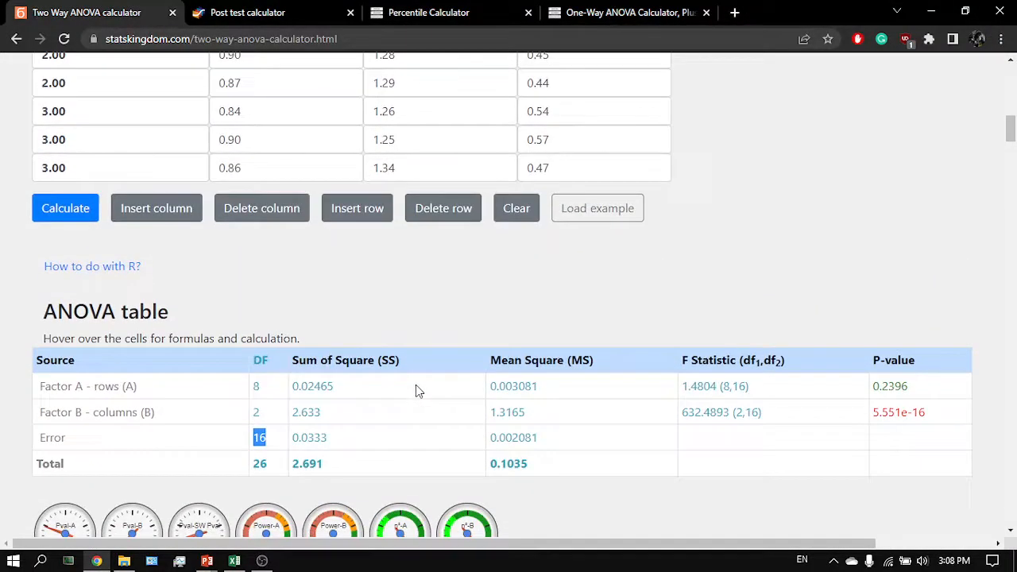
scroll(416, 389, "up", 2)
scroll(416, 385, "up", 2)
key("alt+Tab")
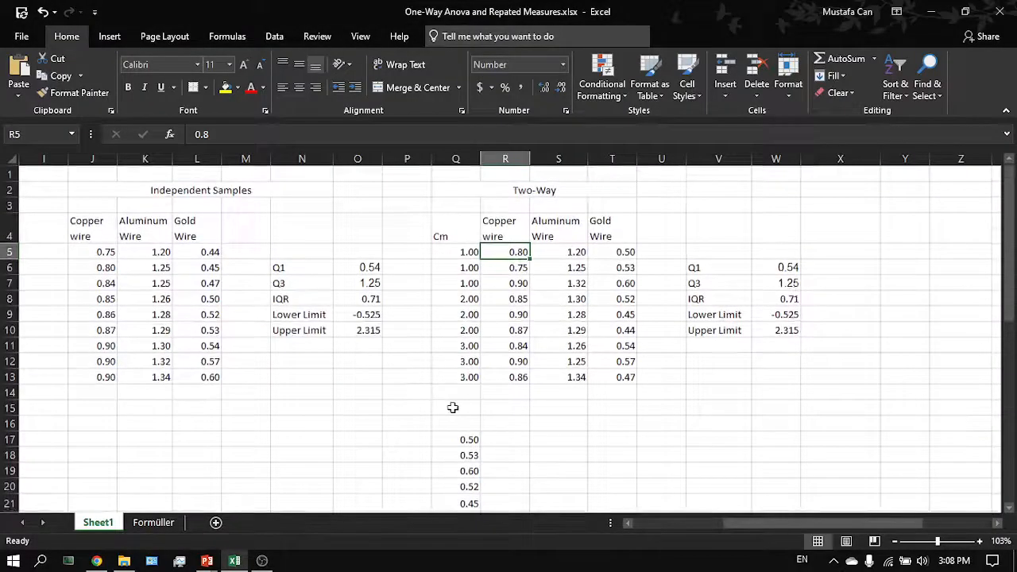
- Compute the Copper wire column's average in R15 with AVERAGE(R5:R13) and fill it across to the Aluminum and Gold columns
left_click(450, 408)
left_click(493, 412)
type("=aver")
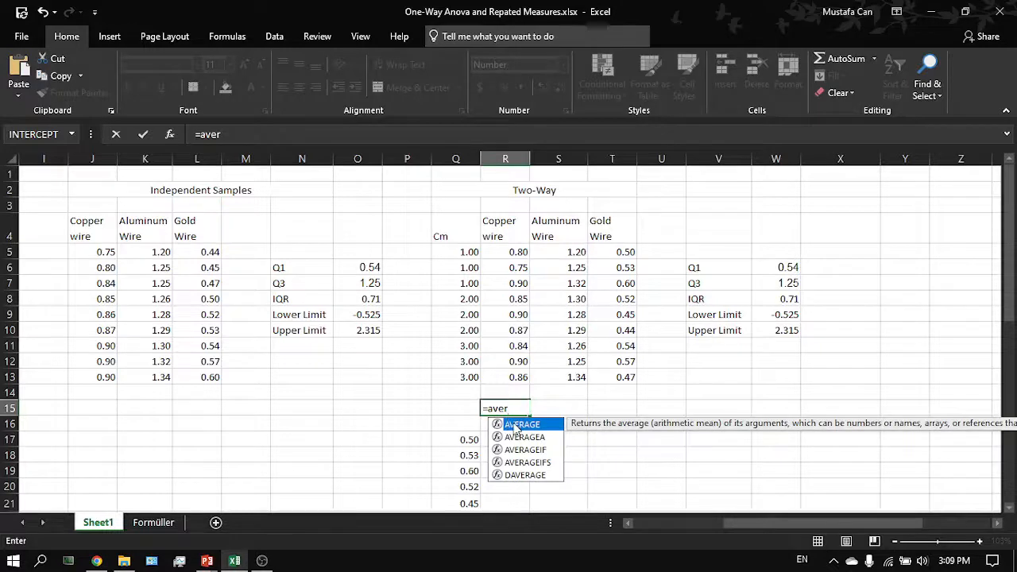
double_click(515, 425)
left_click_drag(517, 376, 520, 256)
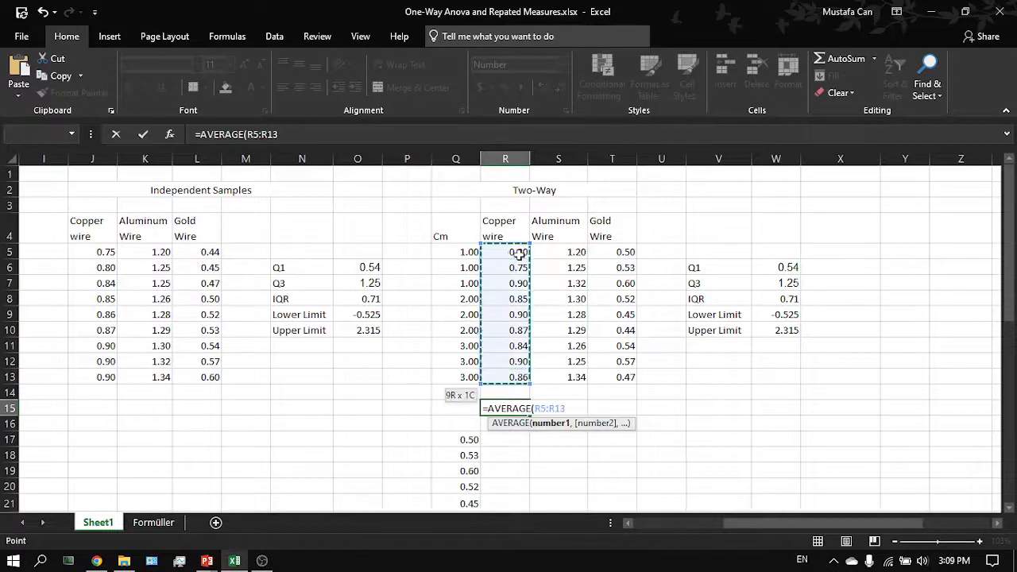
key("Return")
left_click(516, 408)
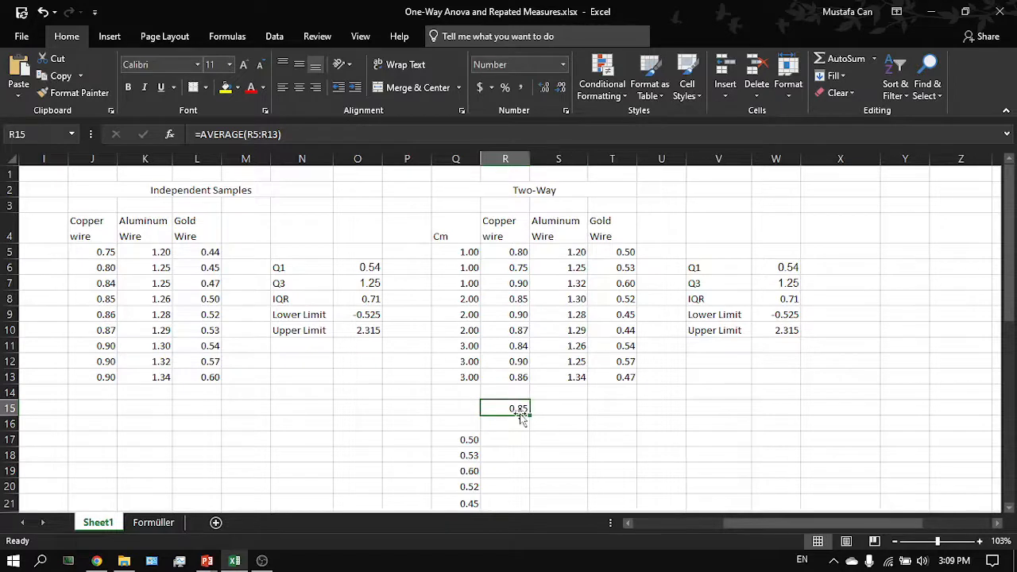
left_click_drag(529, 413, 594, 419)
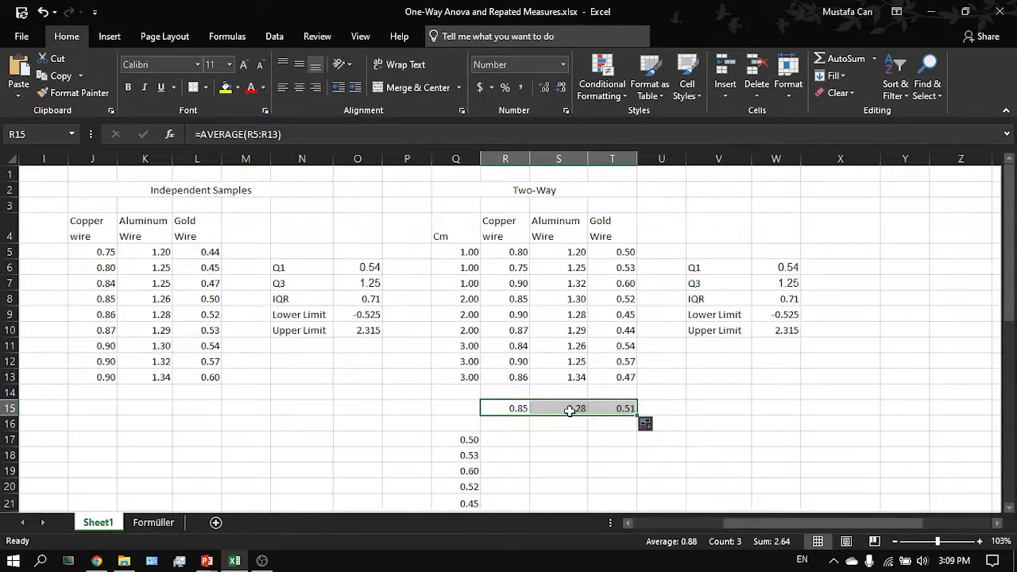
left_click(570, 410)
left_click(507, 408)
- Copy the Copper wire mean 0.85 into Mean1 of post test comparisons 1 and 2
key("alt+Tab")
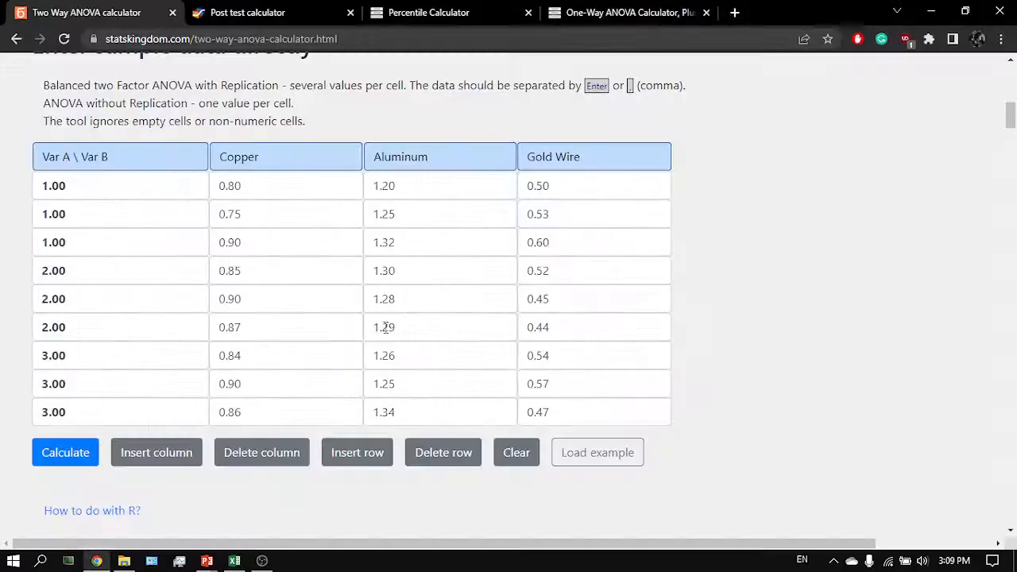
scroll(385, 327, "down", 5)
key("ctrl+Tab")
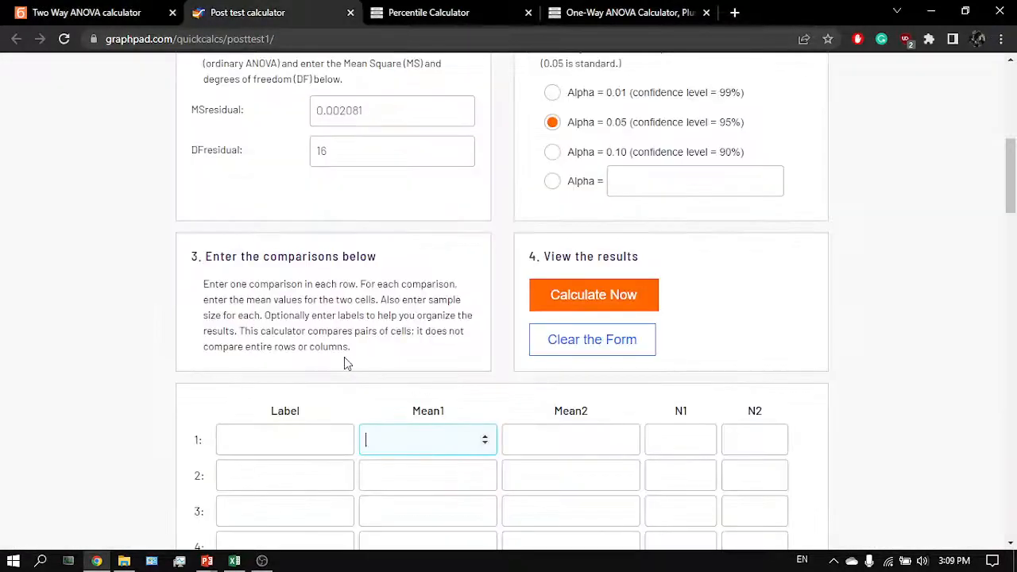
scroll(381, 365, "down", 2)
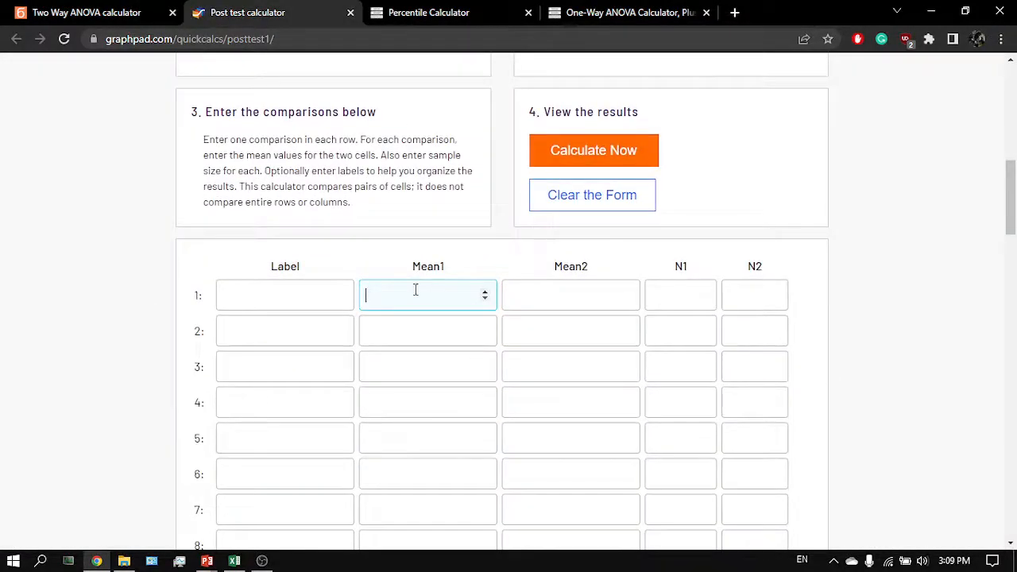
key("alt+Tab")
key("ctrl+c")
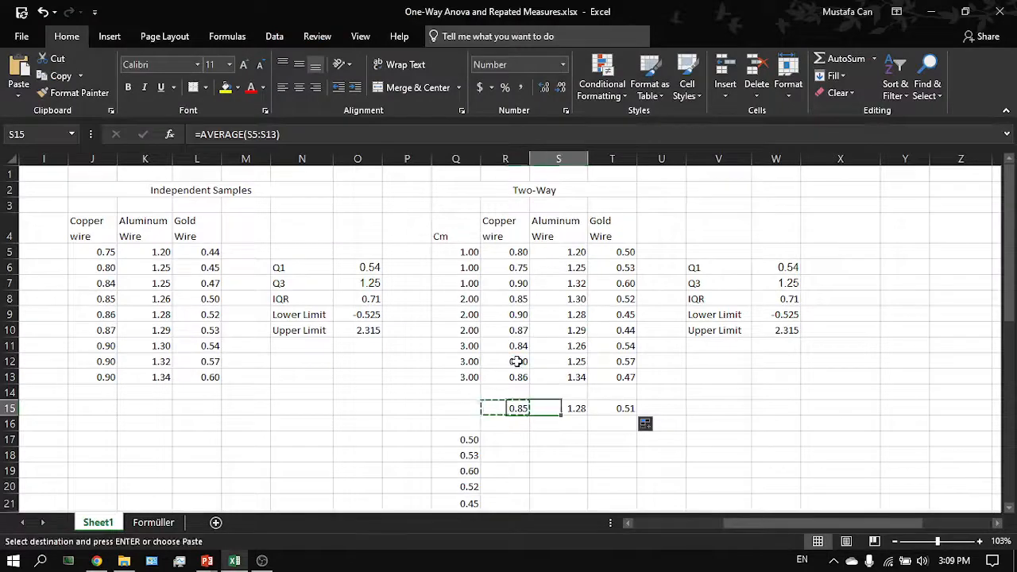
key("Right")
key("alt+Tab")
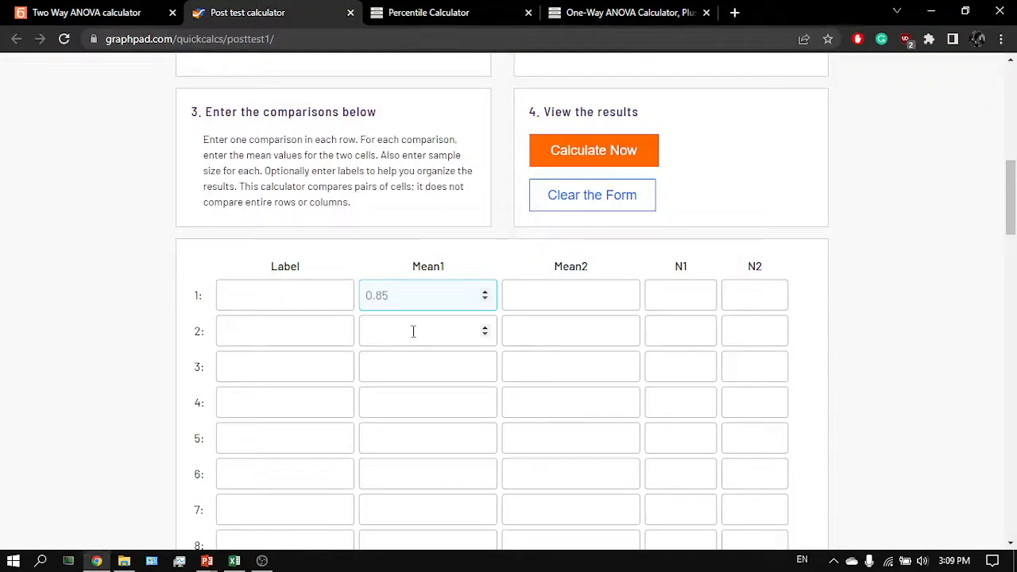
left_click(413, 331)
key("ctrl+v")
- Copy the Aluminum mean 1.28 into Mean2 of comparison 1 and Mean1 of comparison 3
key("alt+Tab")
key("ctrl+c")
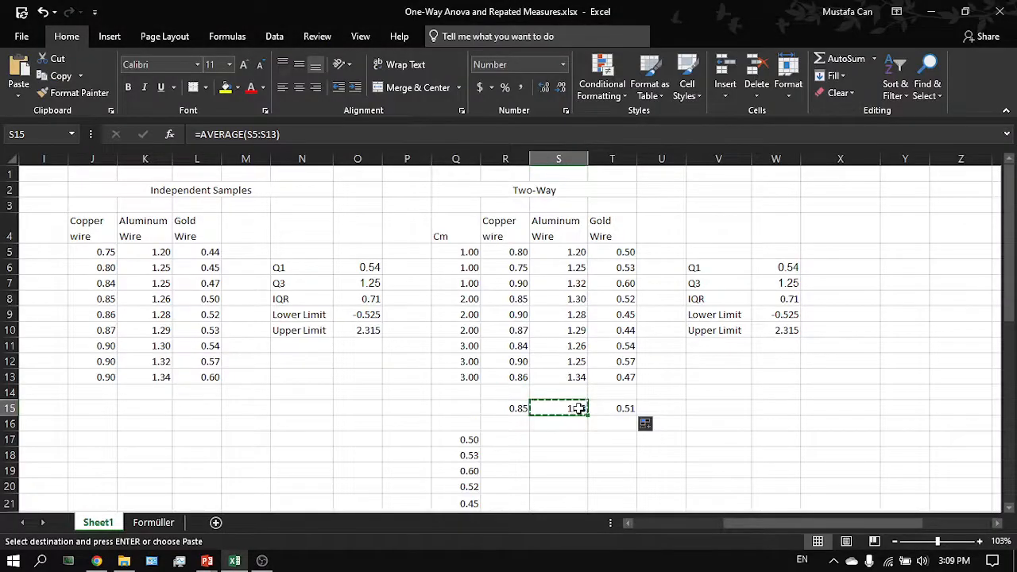
key("alt+Tab")
left_click(531, 298)
key("ctrl+v")
left_click(410, 360)
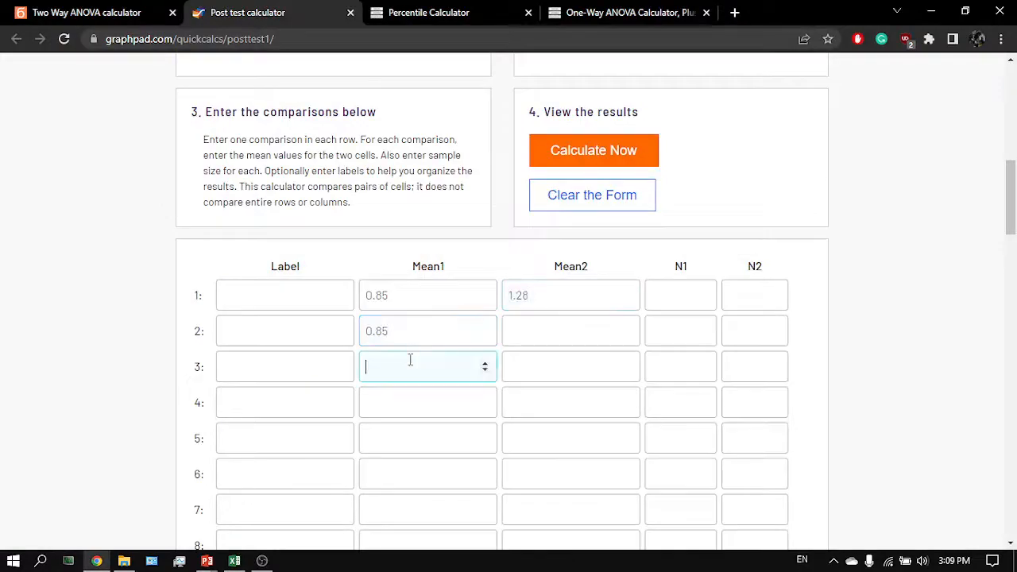
key("ctrl+v")
- Copy the Gold wire mean 0.51 into Mean2 of comparisons 2 and 3
key("alt+Tab")
left_click(629, 410)
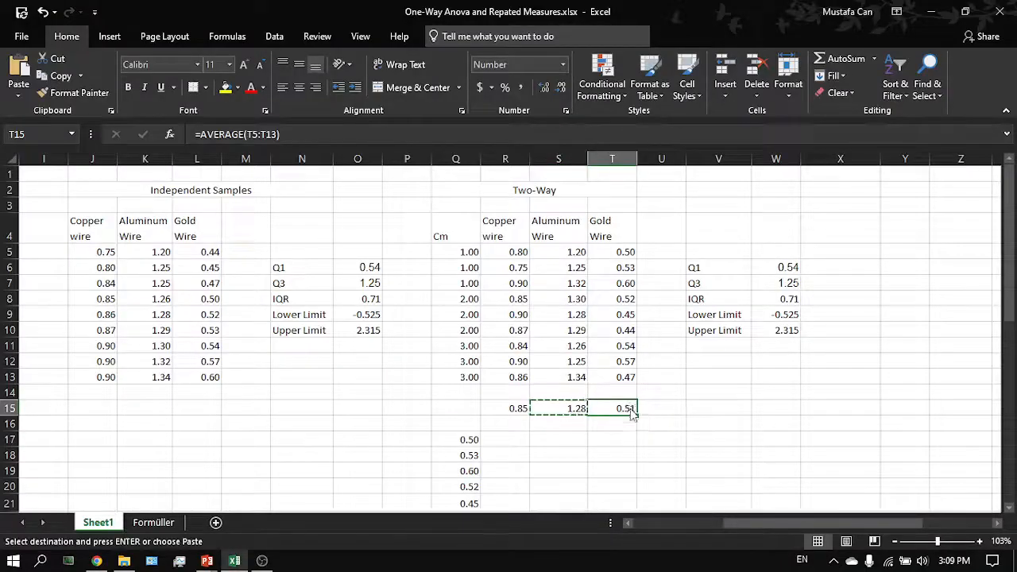
key("ctrl+c")
key("alt+Tab")
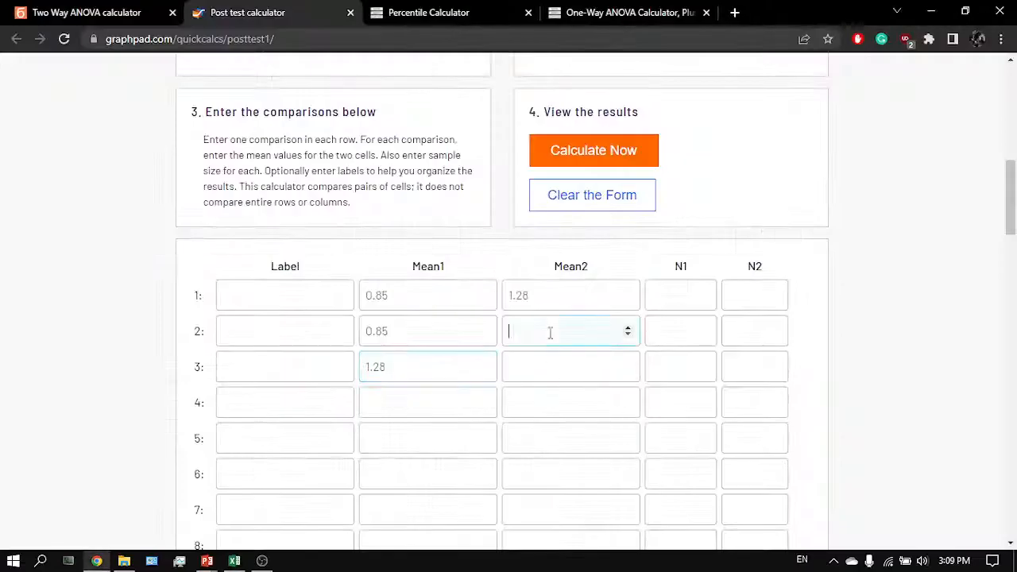
key("ctrl+v")
left_click(541, 355)
key("ctrl+v")
- Set the sample sizes N1 and N2 to 9 for all three comparisons, checking the column's cell count
left_click(690, 296)
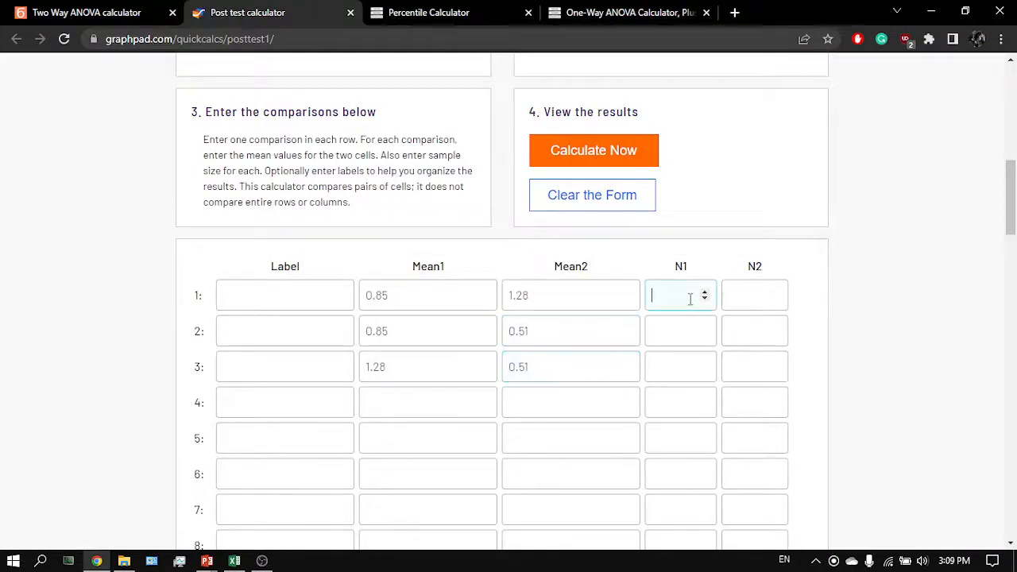
key("alt+Tab")
left_click_drag(507, 374, 517, 254)
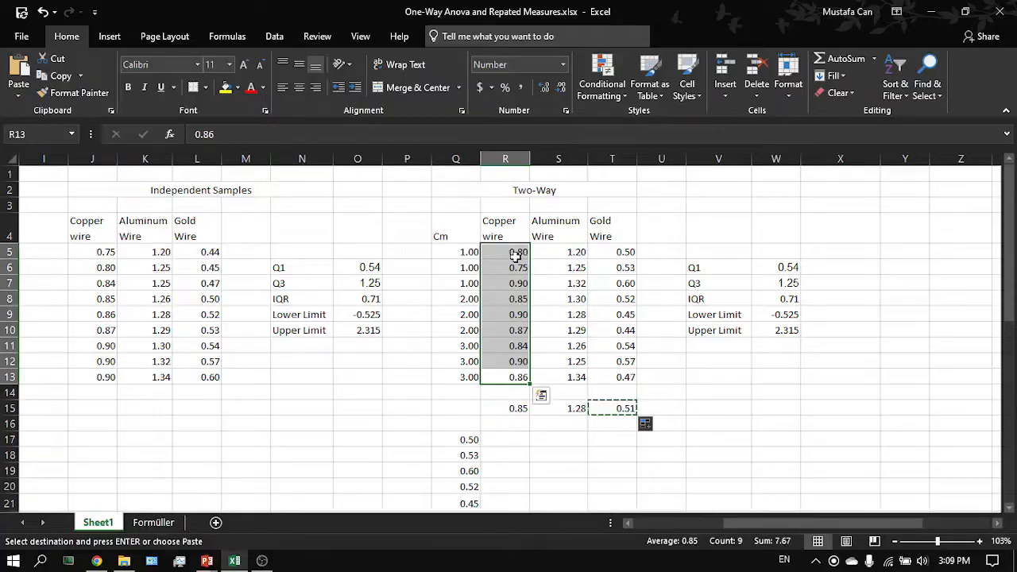
key("alt+Tab")
type("9")
key("Tab")
type("9")
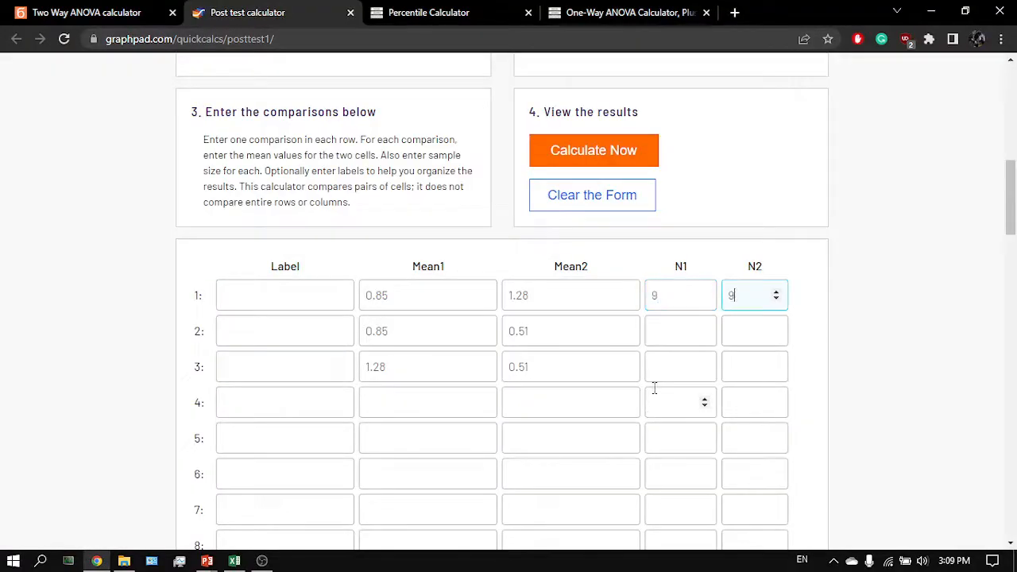
left_click(665, 336)
type("9")
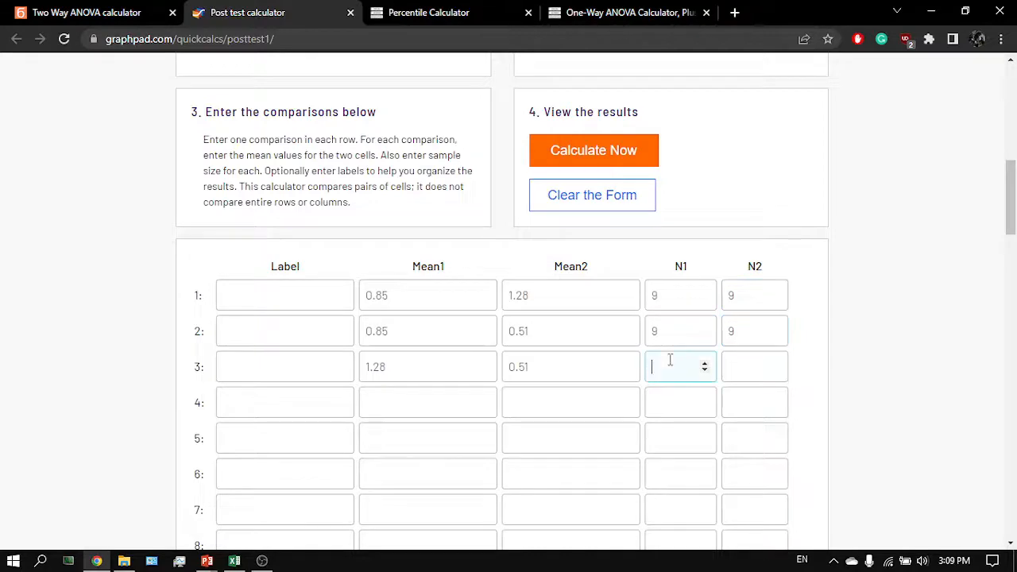
key("alt+Tab")
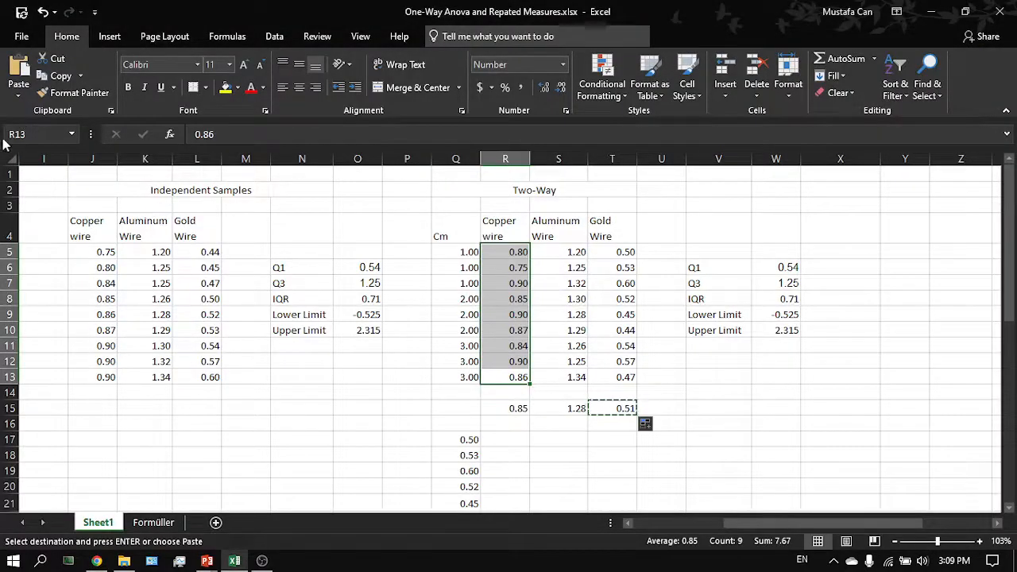
left_click_drag(386, 345, 363, 503)
left_click_drag(512, 377, 507, 252)
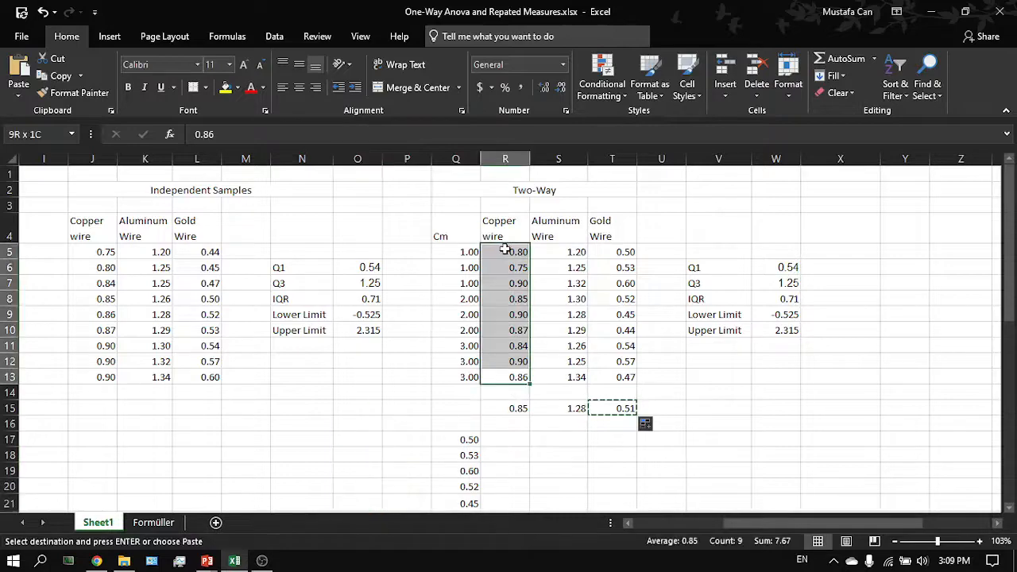
left_click(632, 317)
key("alt+Tab")
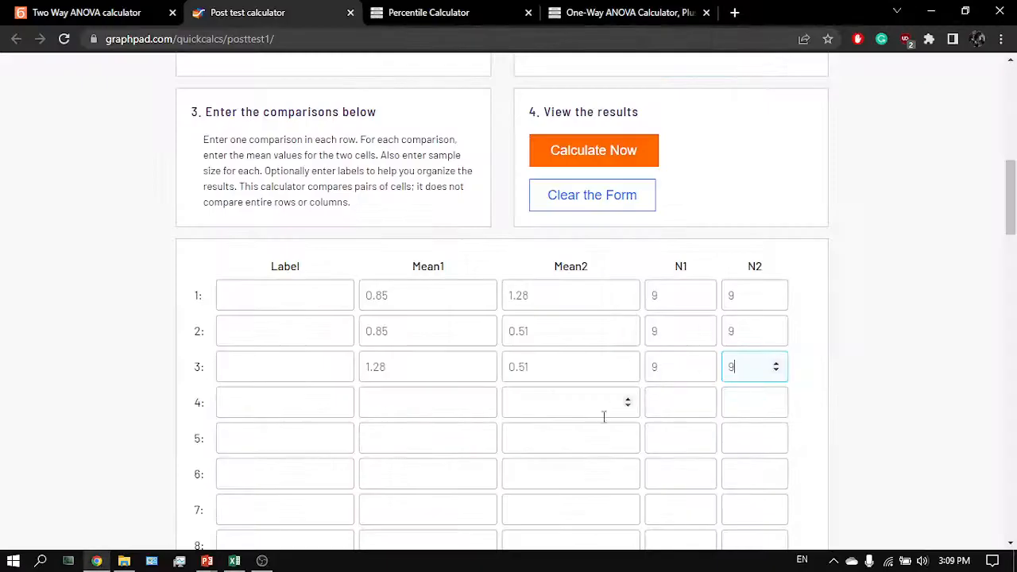
- Calculate the post test results
scroll(599, 424, "down", 1)
scroll(599, 424, "up", 1)
scroll(334, 355, "up", 2)
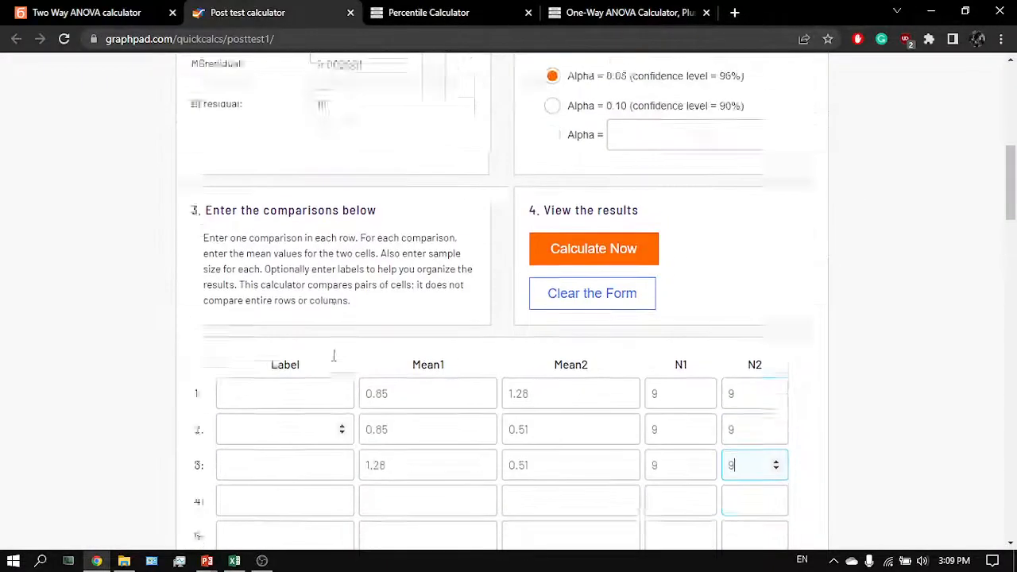
left_click(596, 302)
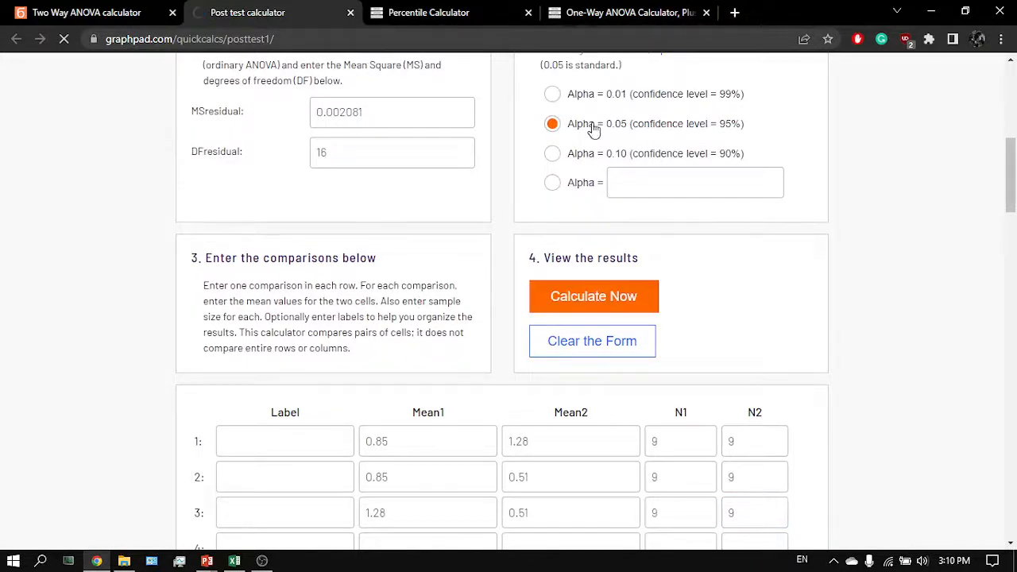
- Examine the confidence intervals and statistical significance tables against the spreadsheet data
scroll(523, 410, "down", 3)
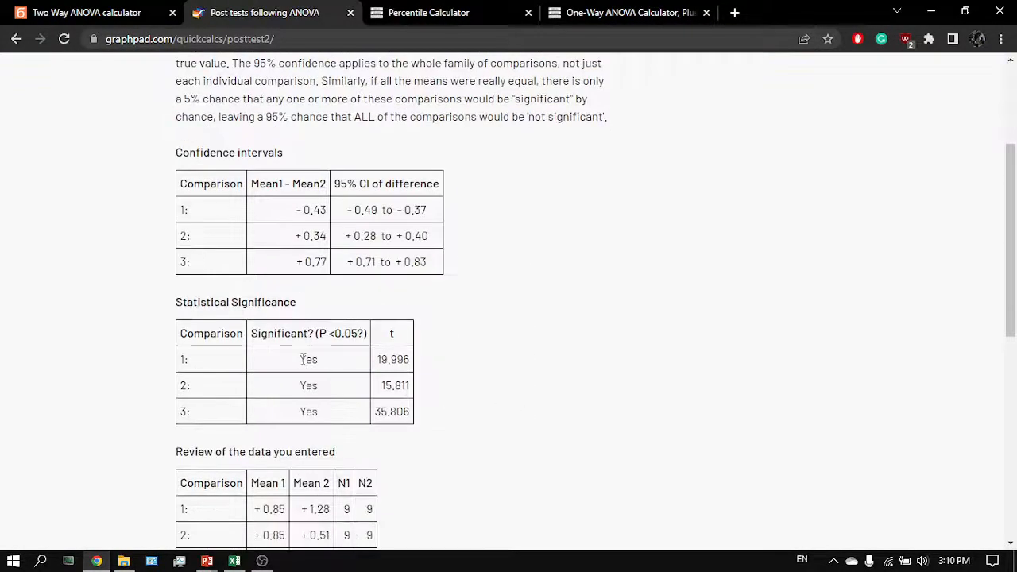
key("alt+Tab")
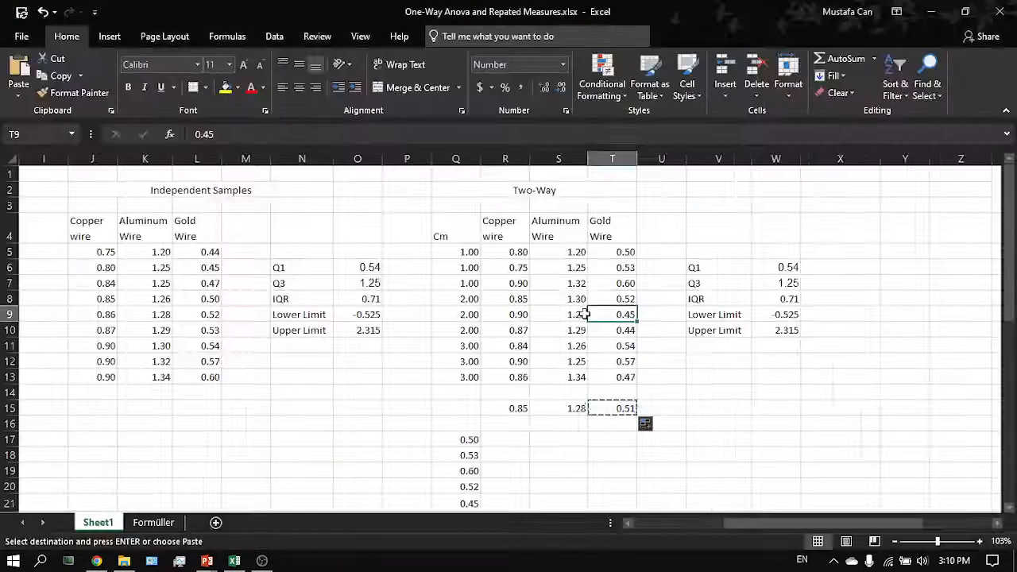
left_click_drag(507, 237, 624, 374)
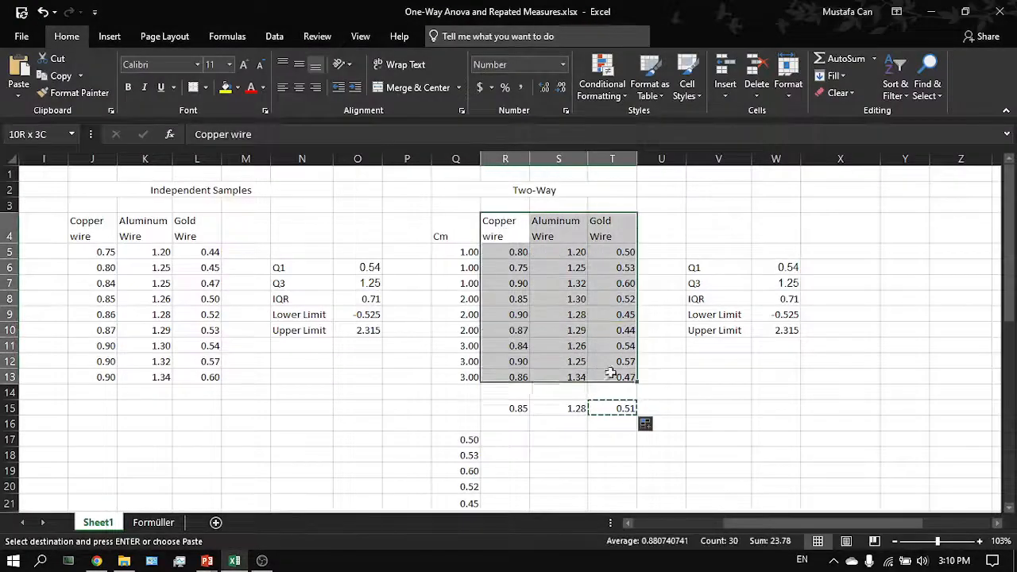
key("alt+Tab")
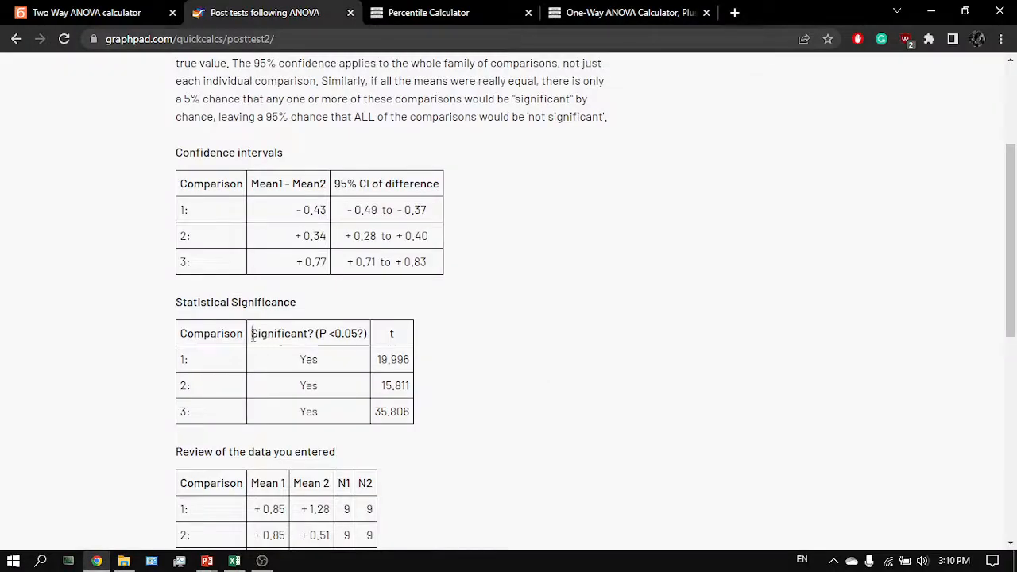
left_click_drag(252, 333, 345, 418)
left_click(345, 418)
scroll(349, 340, "down", 1)
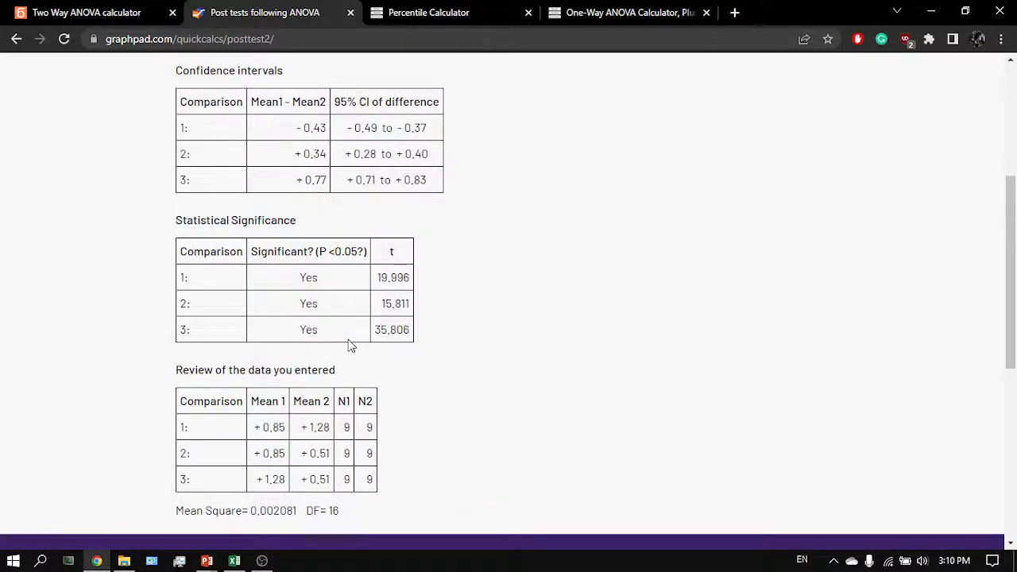
scroll(349, 343, "up", 1)
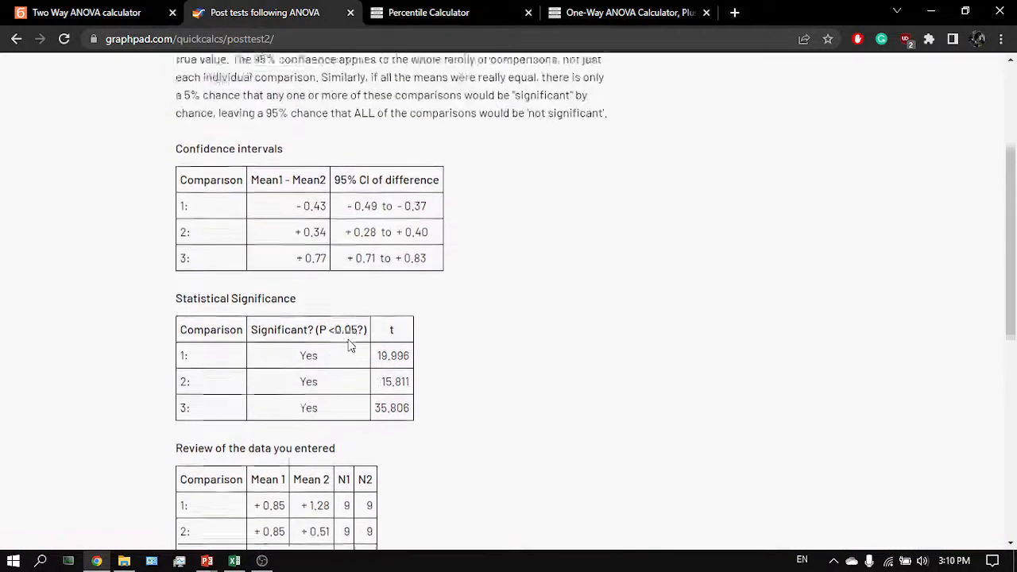
left_click_drag(251, 347, 336, 409)
left_click(310, 346)
left_click(335, 407)
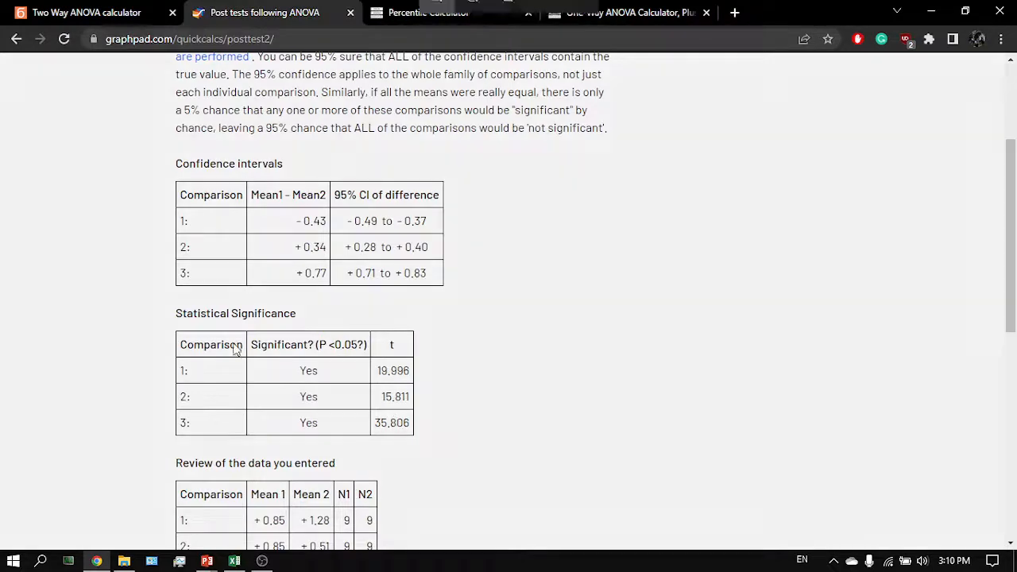
- Capture screenshots of the Statistical Significance table and the Confidence intervals table
key("super+shift+s")
mouse_move(173, 302)
left_mouse_down()
mouse_move(388, 446)
mouse_move(437, 461)
mouse_move(417, 441)
left_mouse_up()
key("super+shift+s")
left_click_drag(446, 286, 167, 146)
scroll(397, 329, "up", 2)
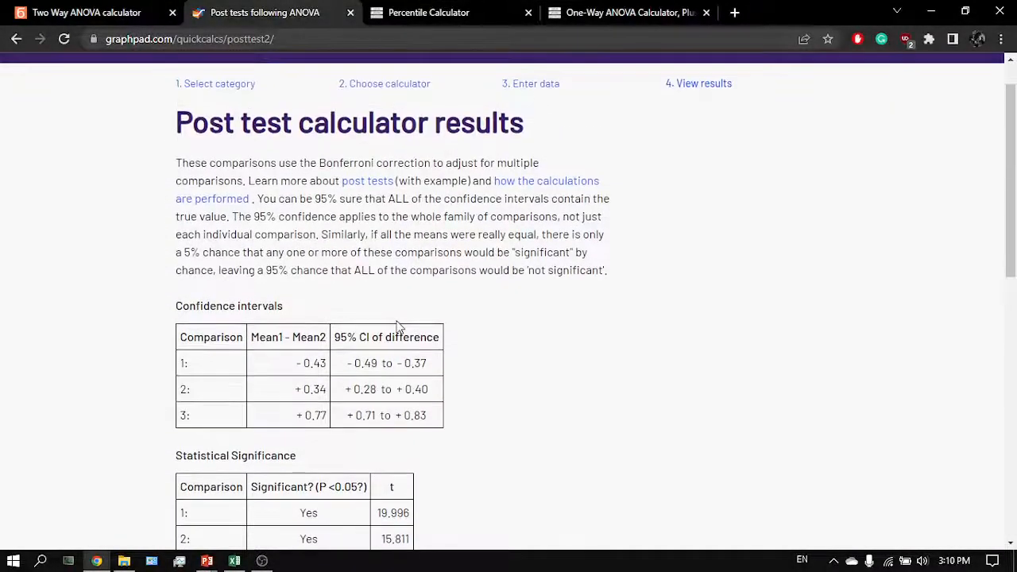
scroll(397, 329, "down", 2)
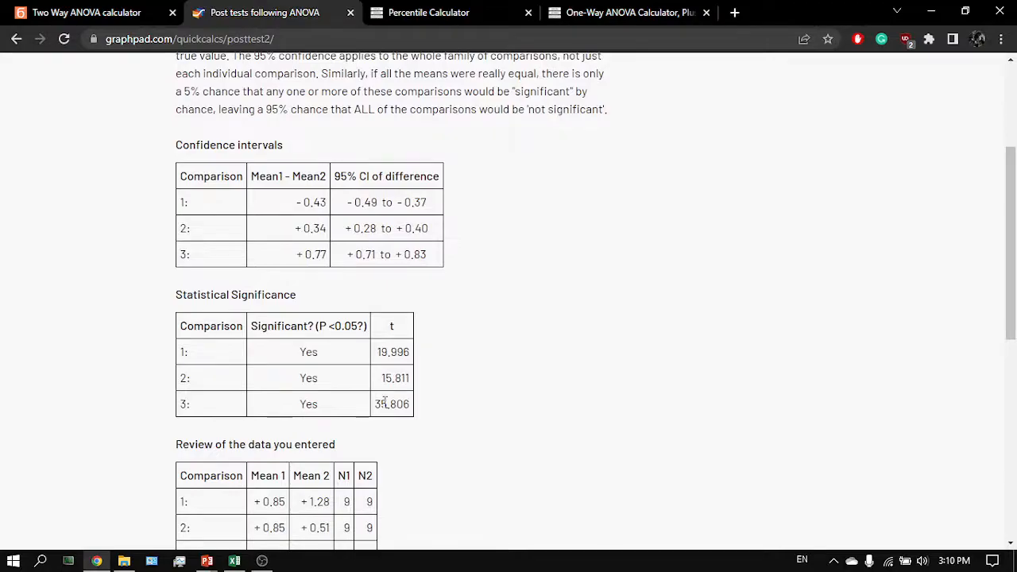
- Switch to Excel and examine the Two-Way wire data and Cm column ranges in the spreadsheet
key("alt+Tab")
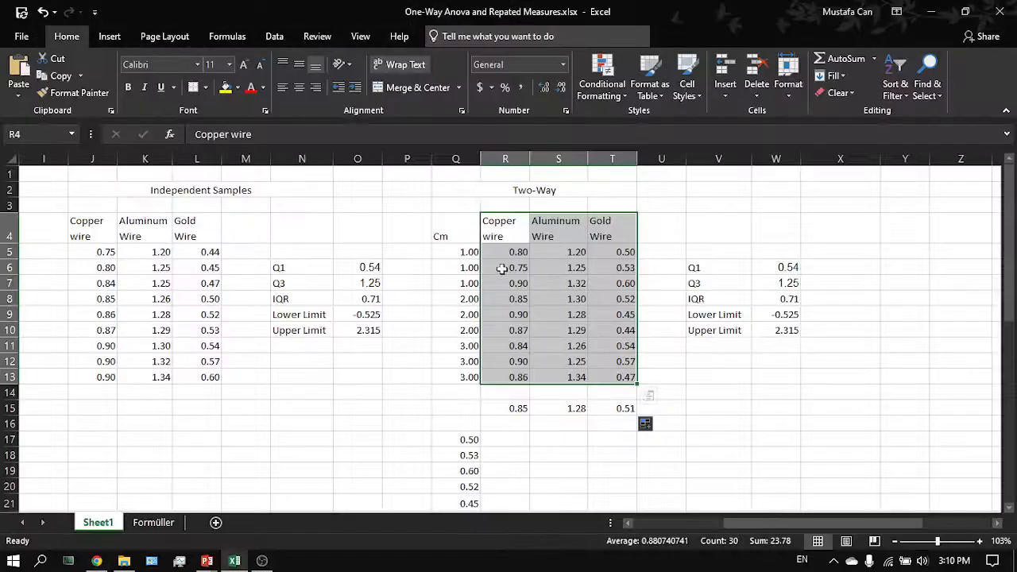
left_click_drag(518, 252, 513, 382)
left_click(512, 381)
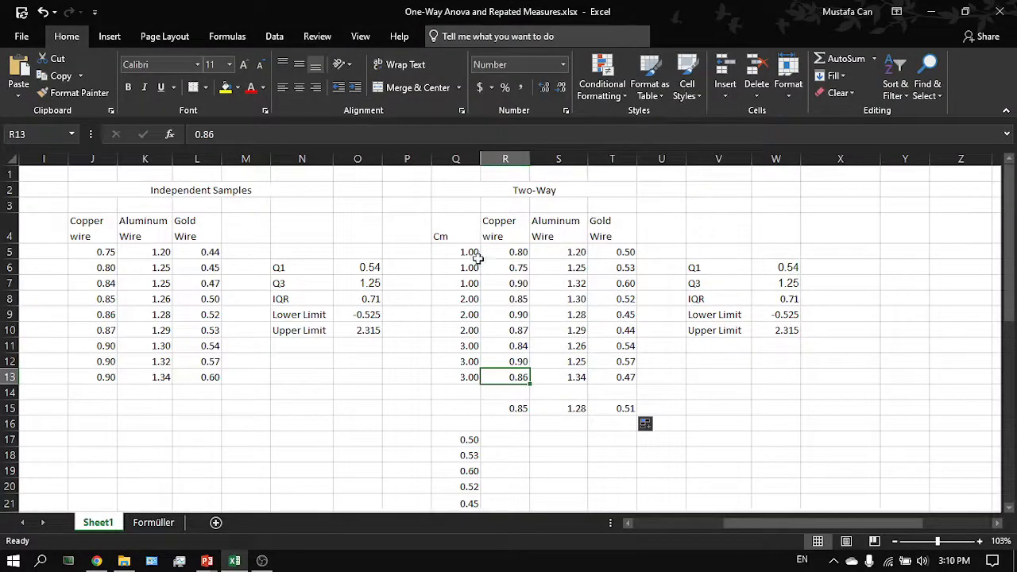
left_click_drag(473, 254, 467, 379)
left_click(470, 379)
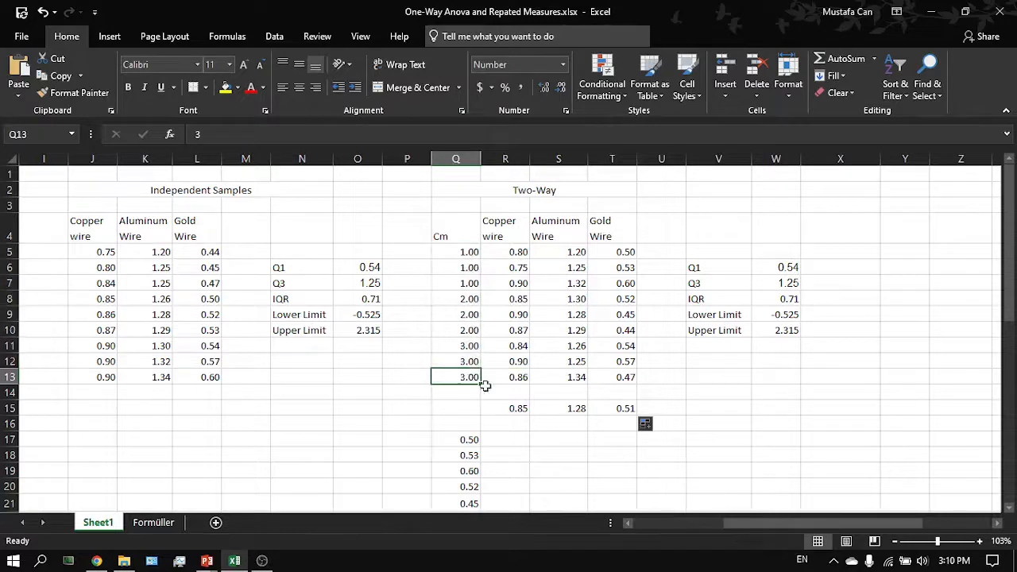
- Calculate the Gold Wire column's sample standard deviation in T16 with STDEV.S over T5:T13
scroll(517, 401, "down", 1)
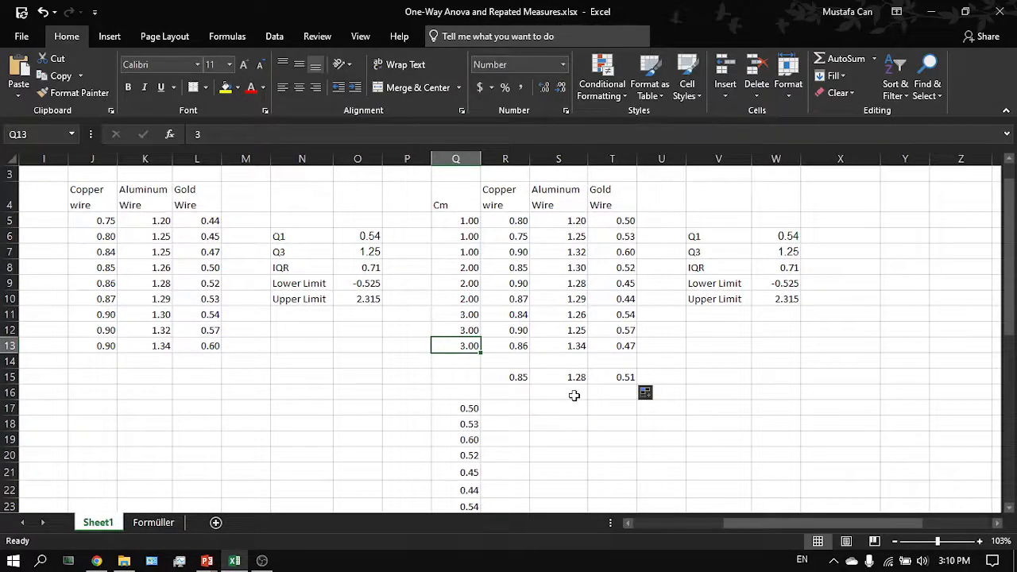
left_click(628, 395)
type("=")
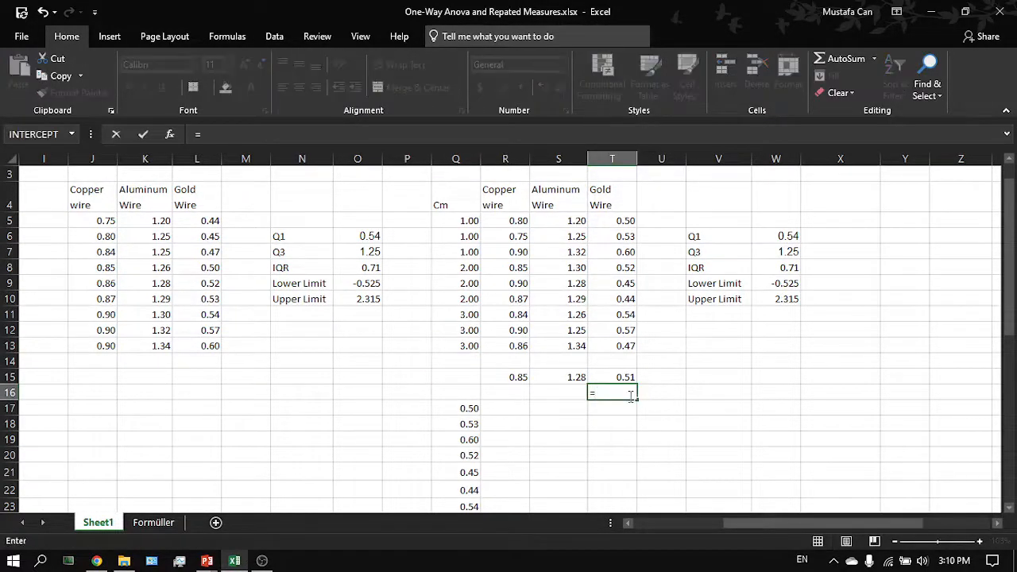
scroll(513, 409, "right", 1)
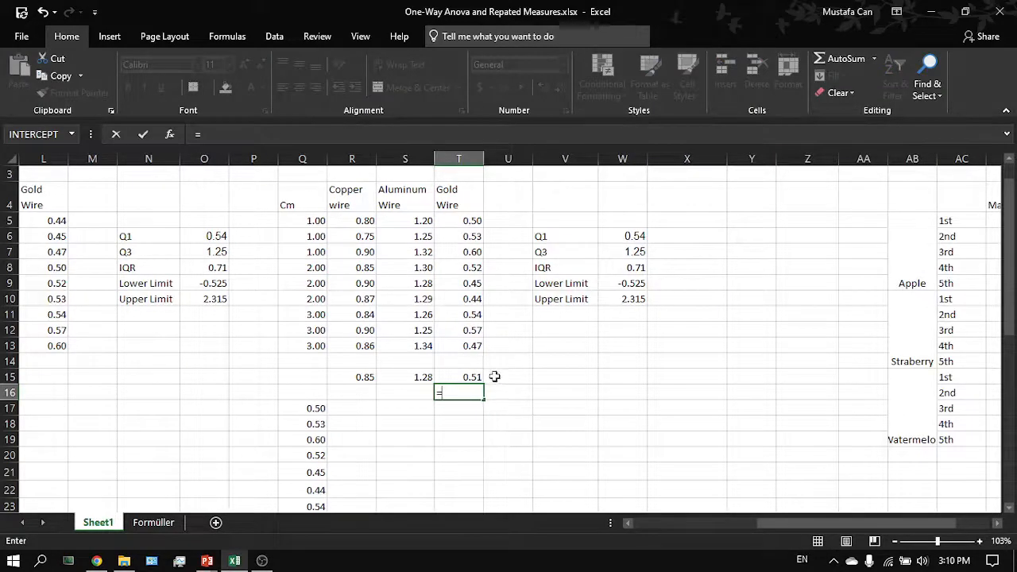
scroll(220, 284, "left", 3)
scroll(257, 291, "up", 1)
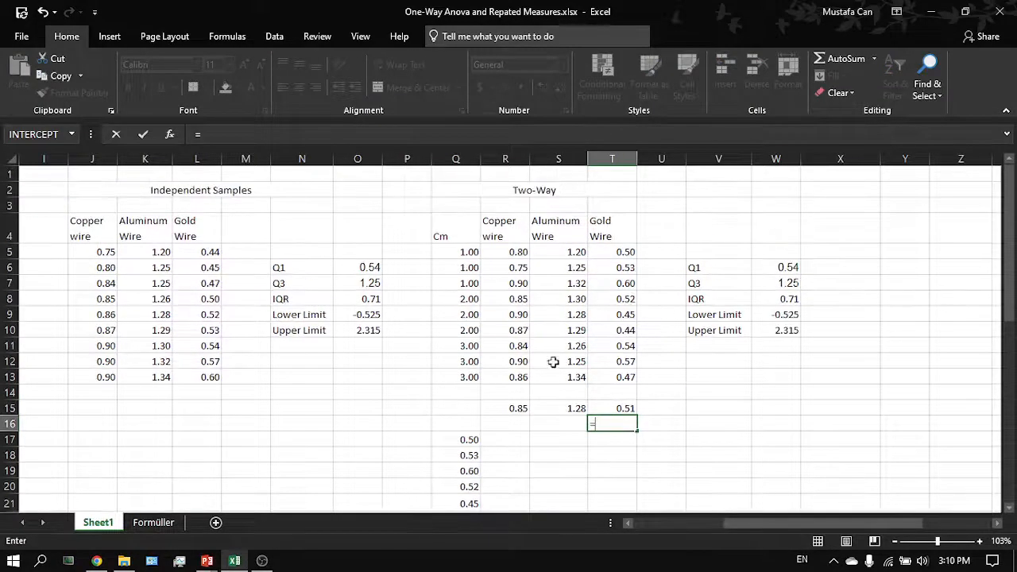
scroll(554, 361, "down", 1)
scroll(560, 365, "right", 1)
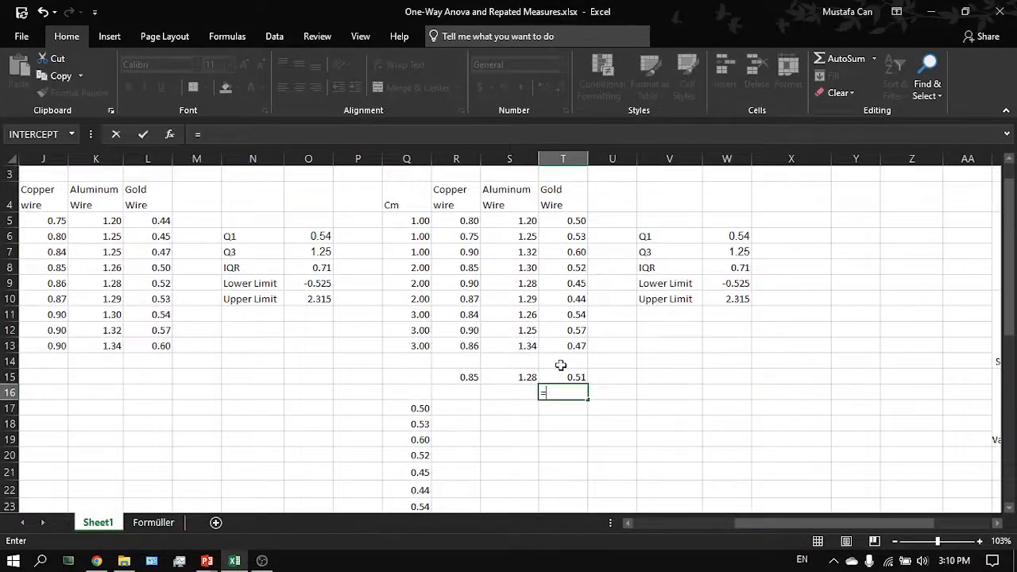
type("std")
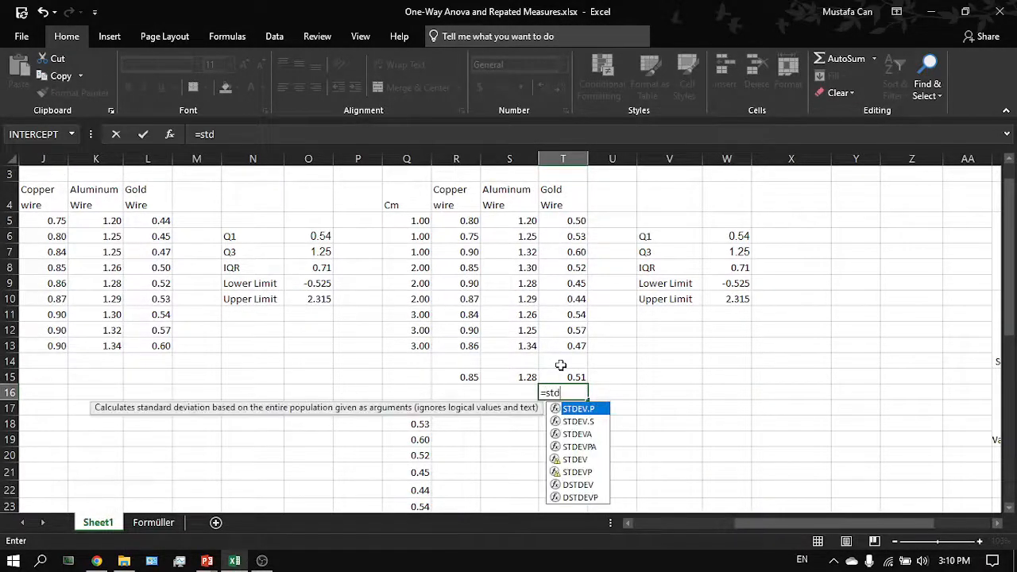
double_click(579, 423)
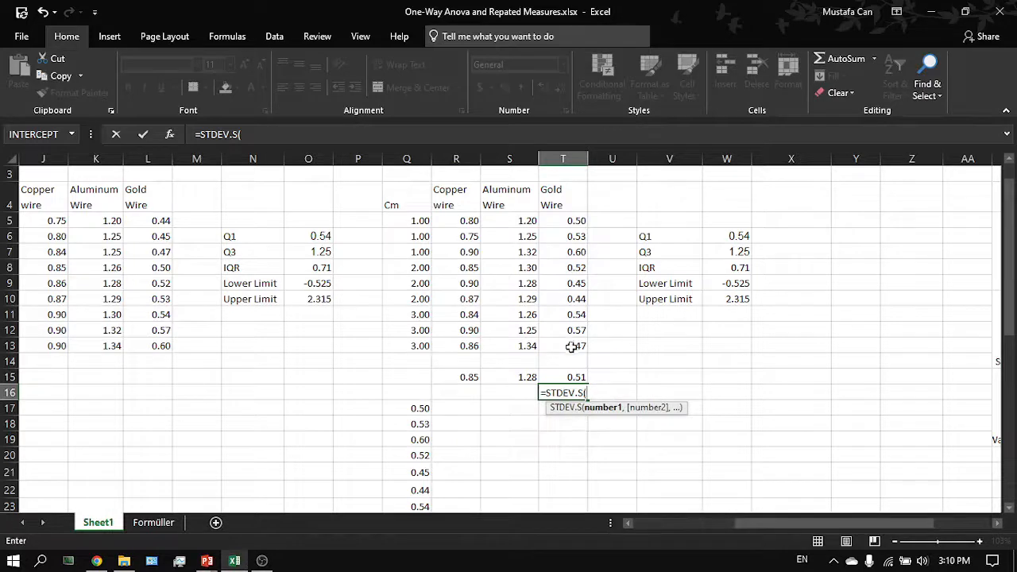
left_click_drag(571, 346, 572, 227)
key("Return")
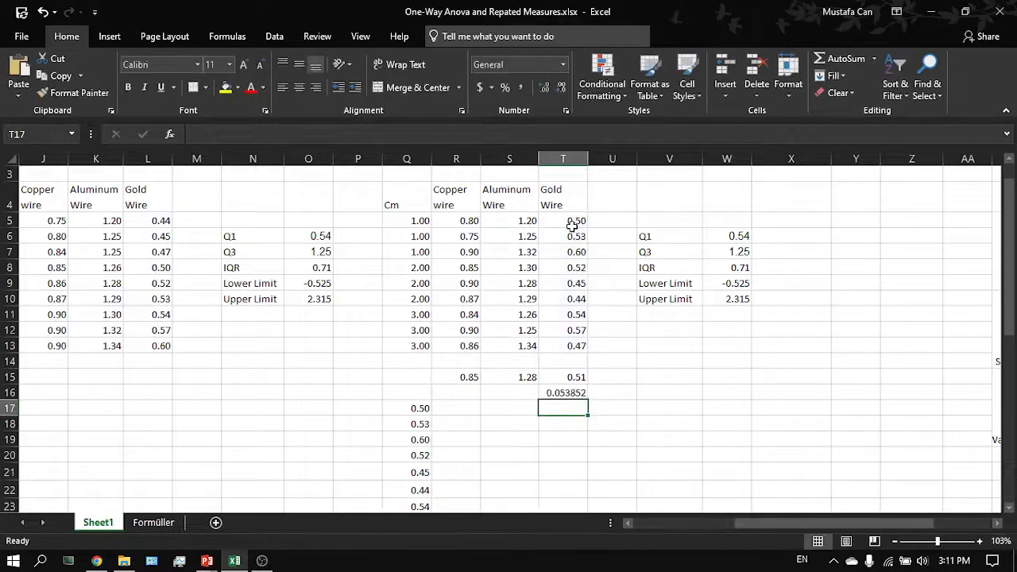
left_click(580, 392)
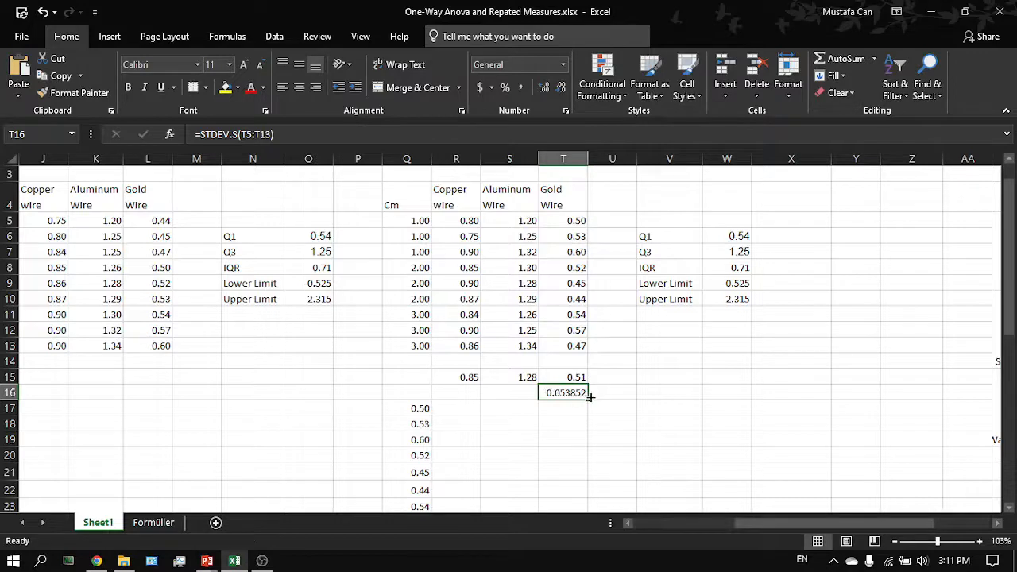
- Copy the T16 standard deviation formula across to R16 and S16 for the Copper and Aluminum wire columns
left_click_drag(590, 397, 460, 399)
double_click(553, 391)
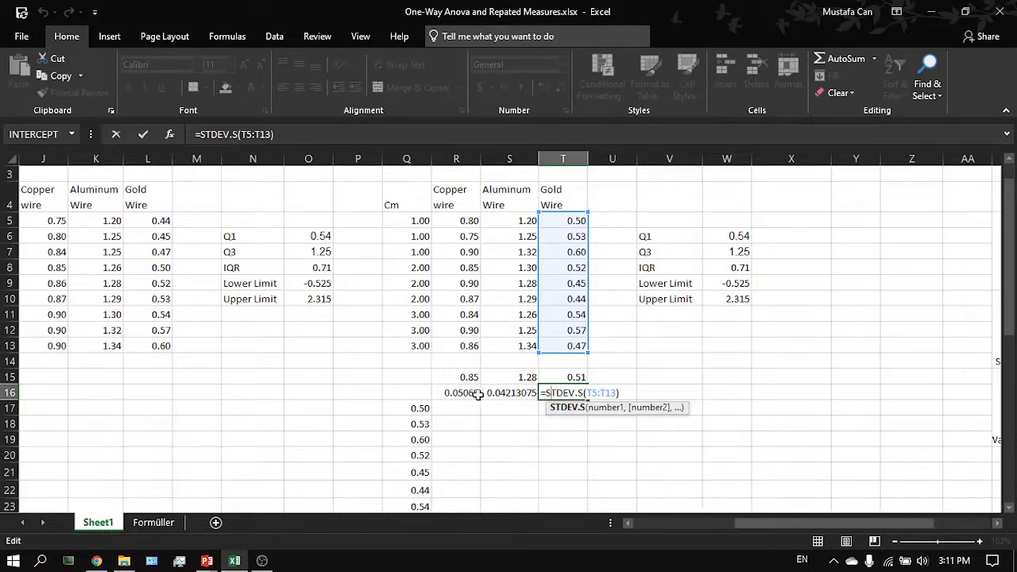
key("Escape")
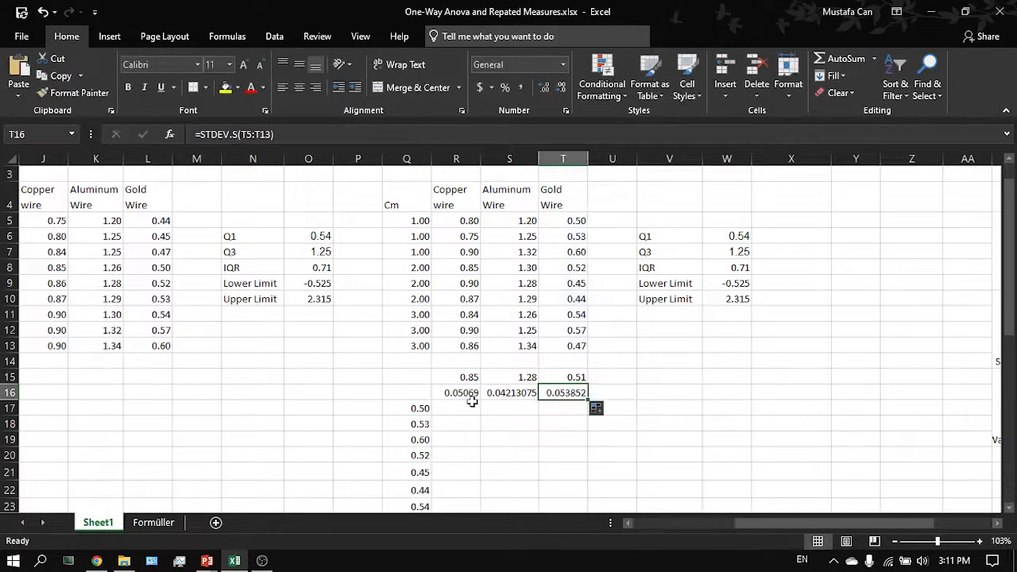
- Clear the stacked values in column Q from Q17 downward
scroll(617, 421, "down", 2)
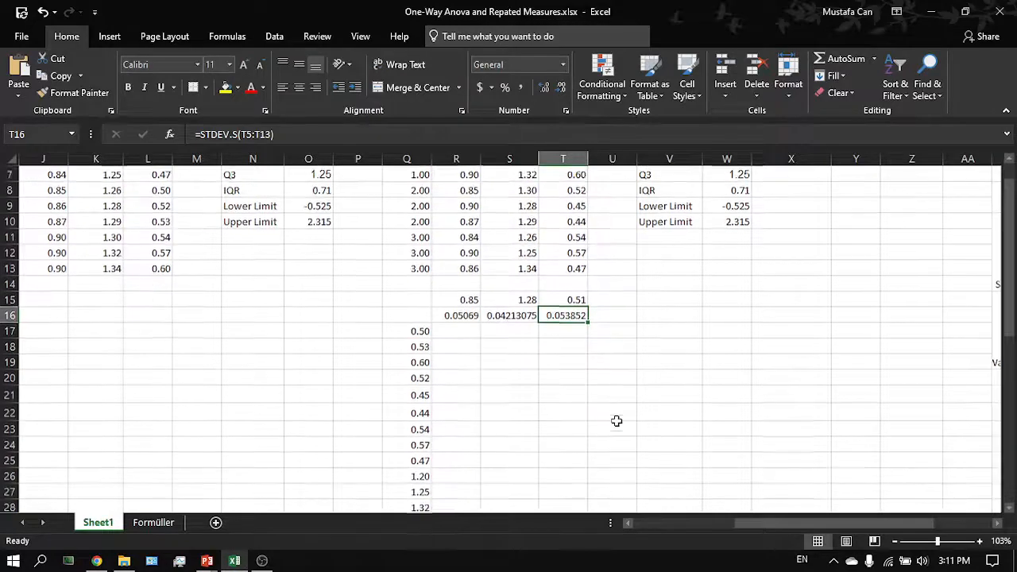
left_click(423, 328)
key("ctrl+shift+Down")
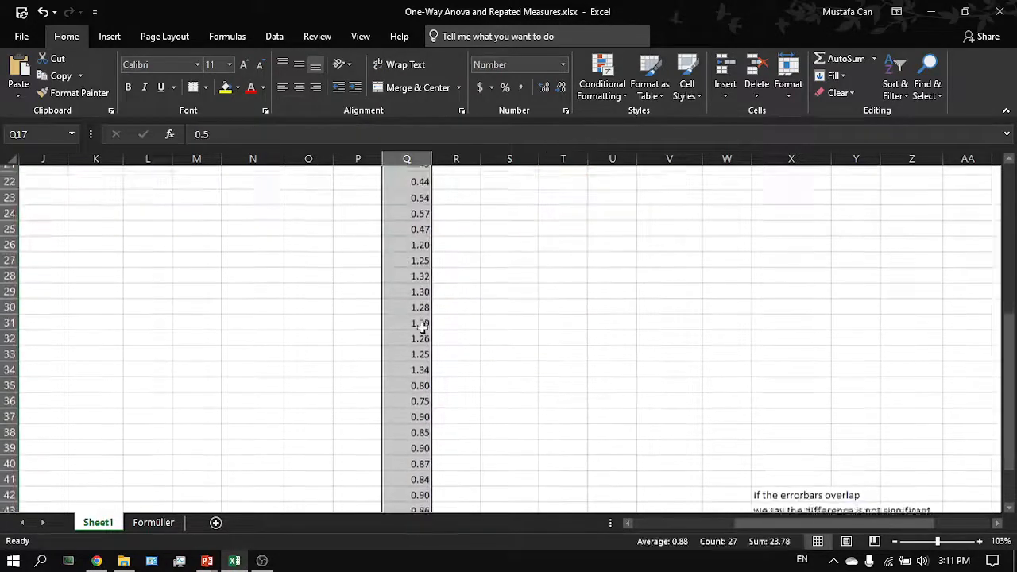
key("Delete")
- Insert a clustered column chart of the wire means in R15:T15, using the R4:T4 headers as categories
scroll(423, 328, "up", 6)
scroll(423, 328, "right", 1)
left_click(556, 359)
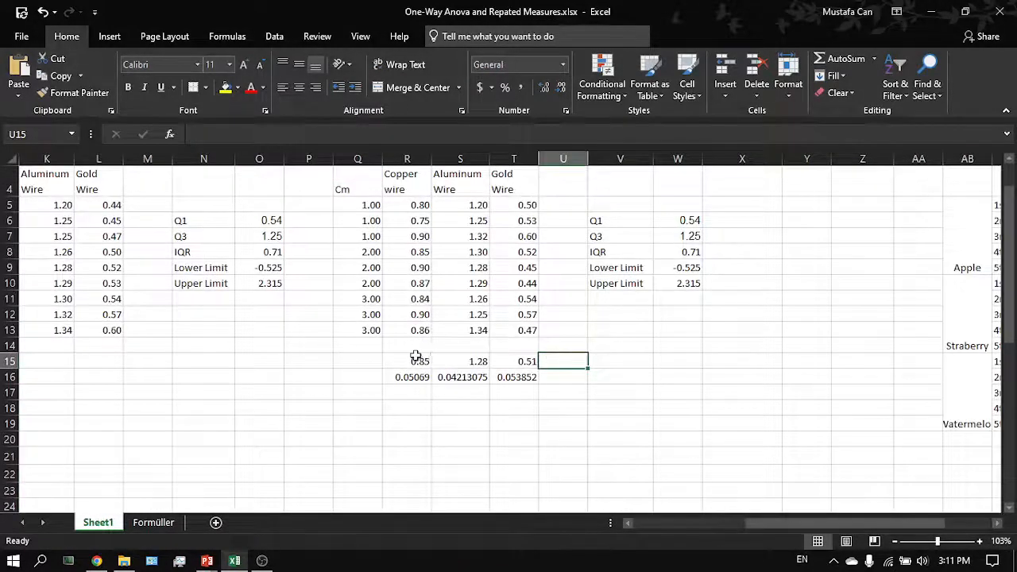
left_click_drag(413, 361, 517, 365)
scroll(517, 366, "up", 1)
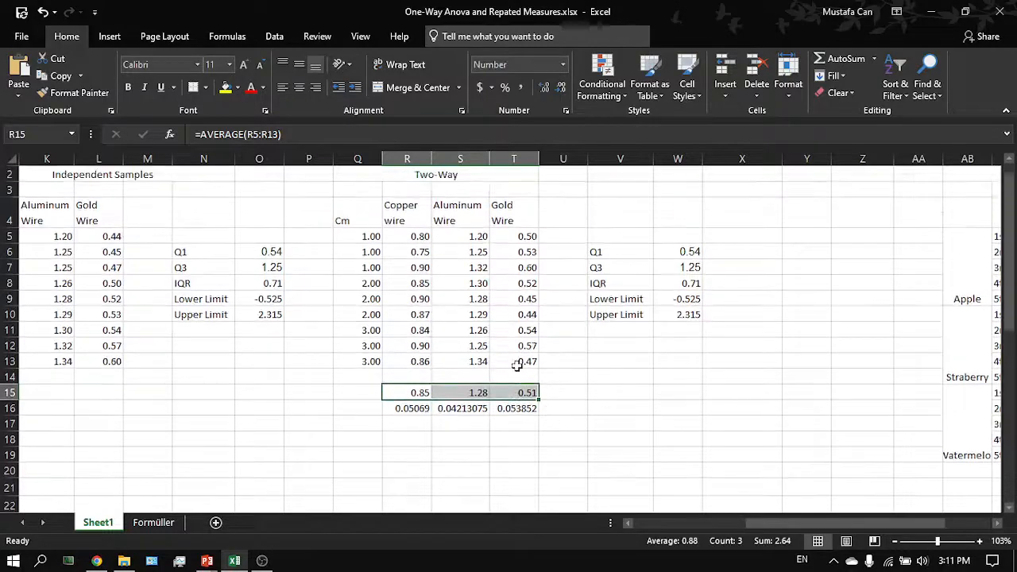
left_click(405, 204, "ctrl")
left_click_drag(406, 204, 502, 211)
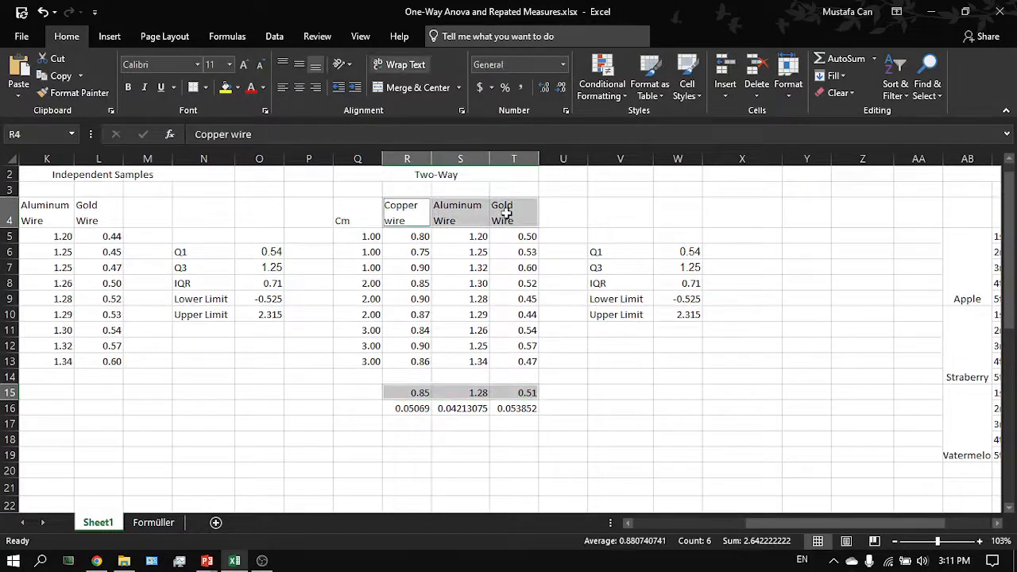
left_click(110, 37)
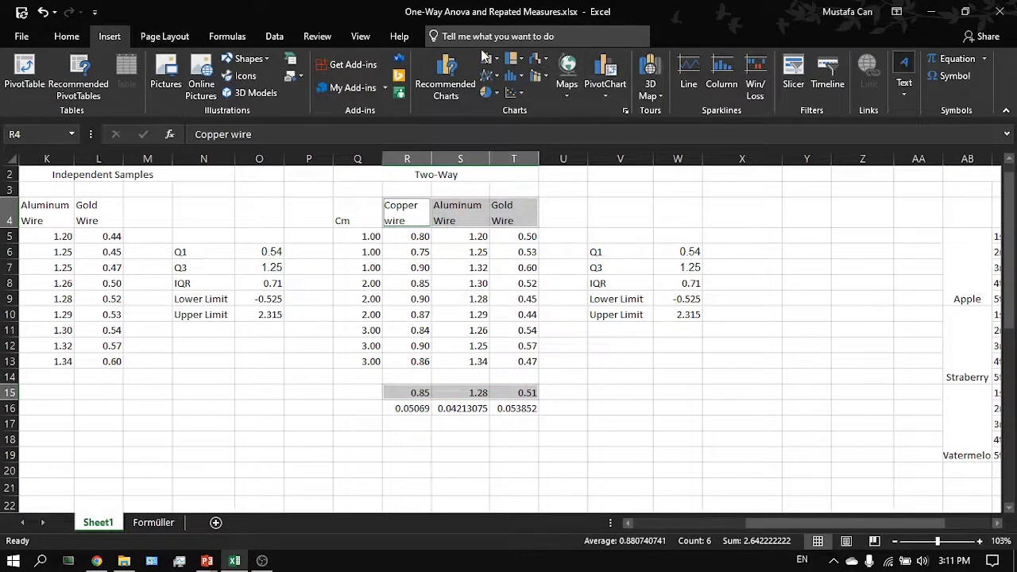
left_click(486, 58)
left_click(495, 83)
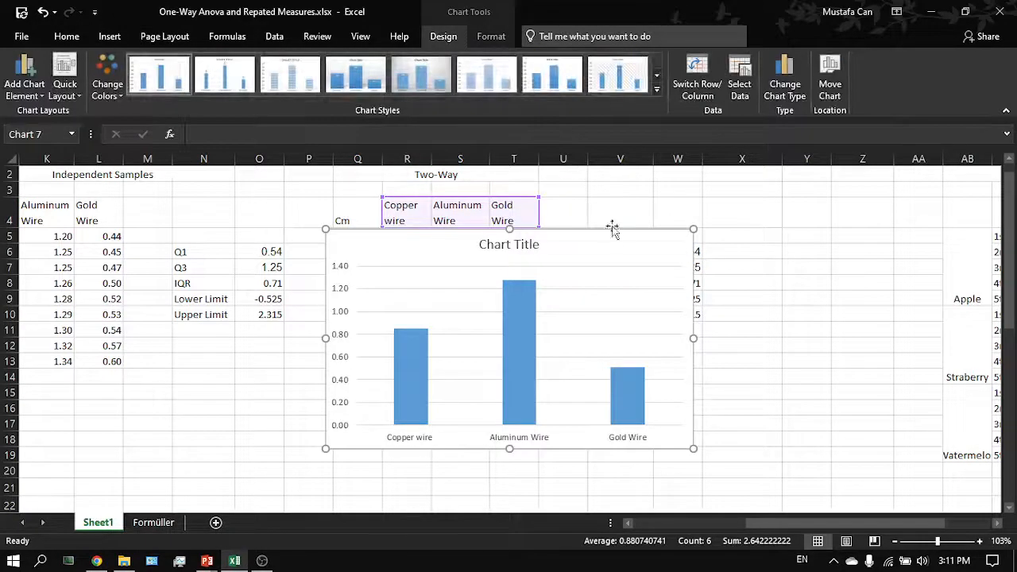
- Move the chart below the data table
left_click_drag(612, 228, 581, 404)
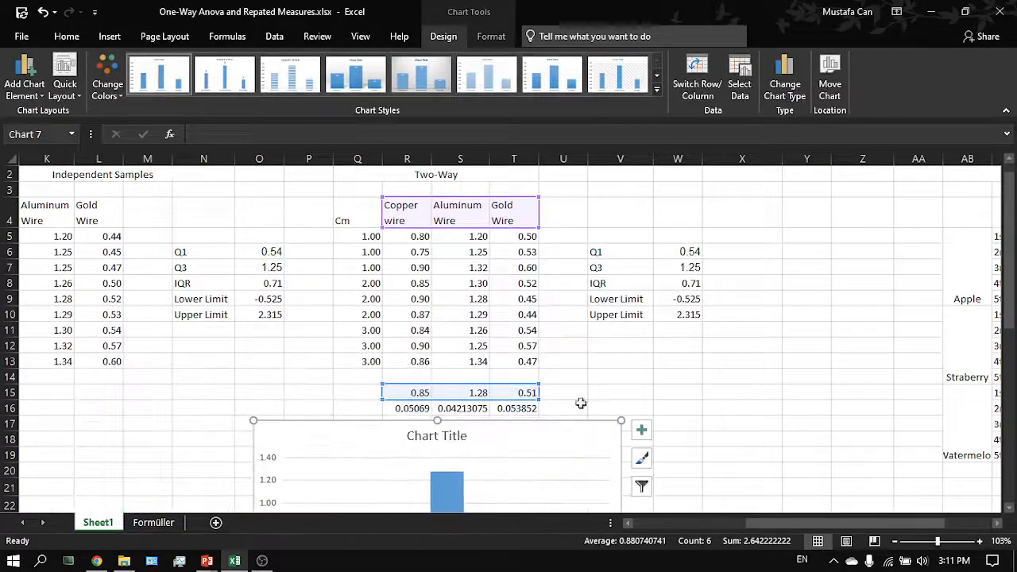
scroll(580, 403, "down", 3)
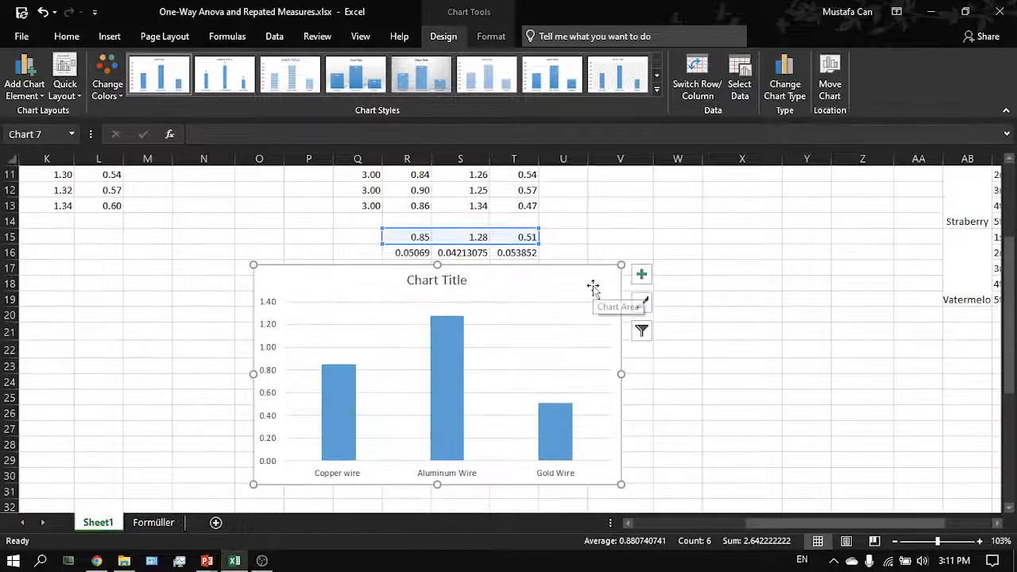
left_click(640, 274)
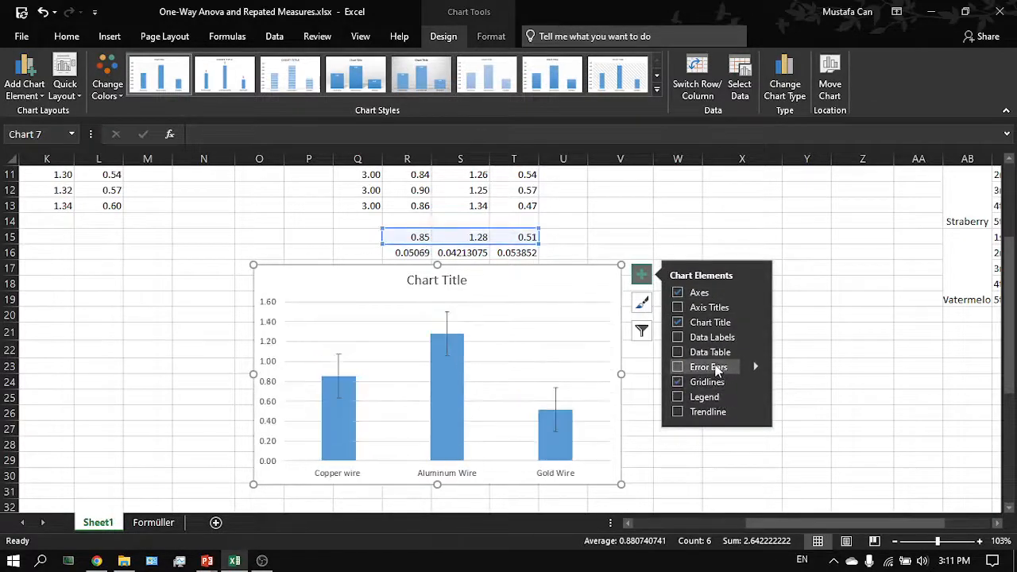
mouse_move(610, 276)
left_mouse_down()
mouse_move(607, 302)
mouse_move(641, 307)
mouse_move(636, 279)
left_mouse_up()
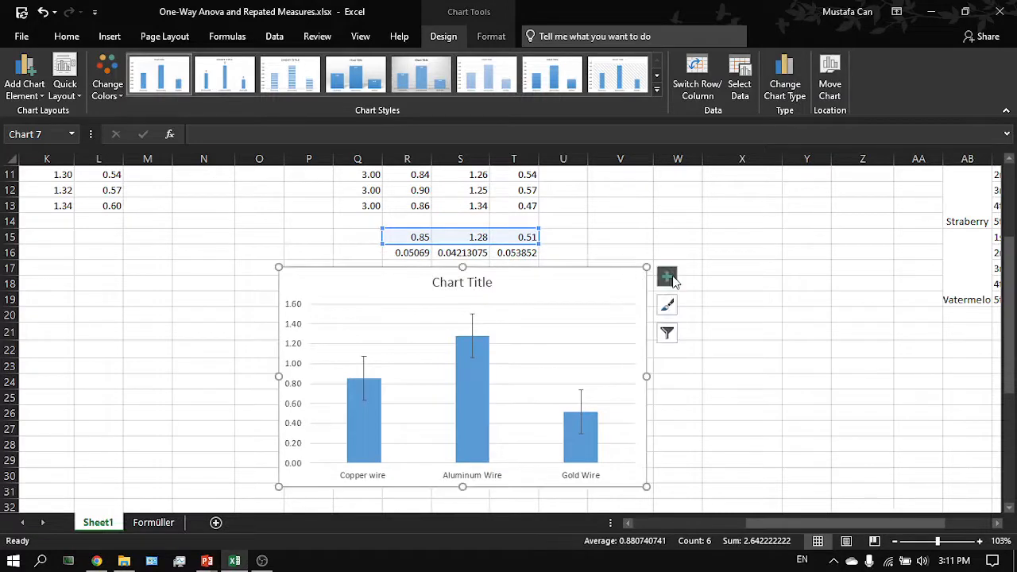
- Add custom error bars to the chart using the R16:T16 standard deviations for both positive and negative values
left_click(667, 277)
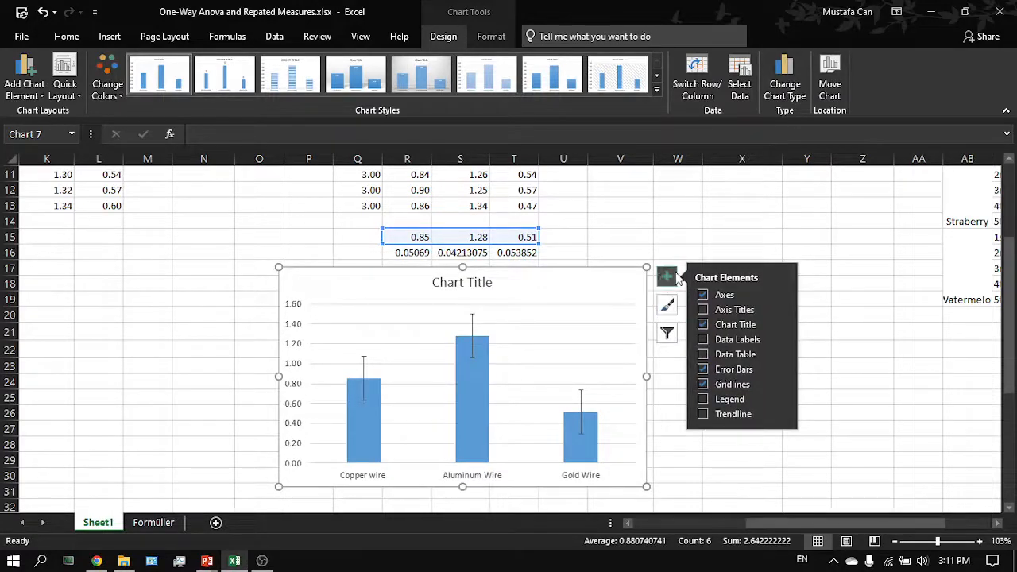
left_click(780, 368)
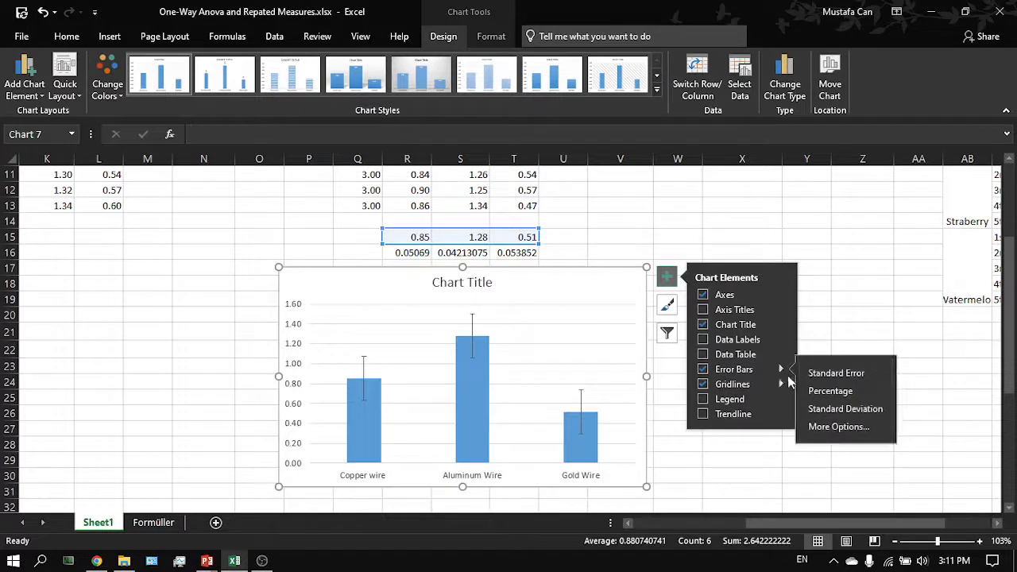
left_click(823, 426)
scroll(951, 435, "down", 1)
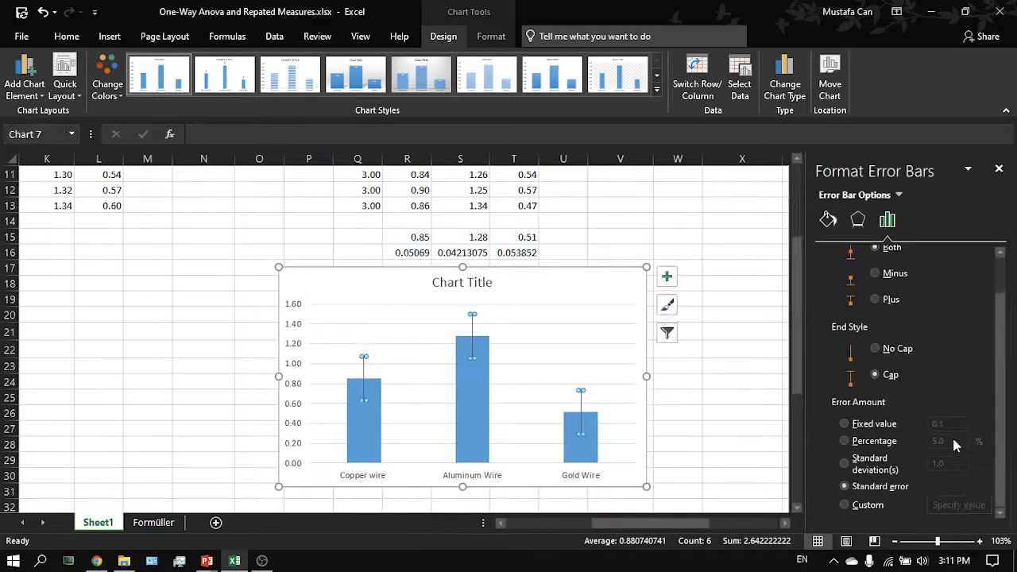
left_click(867, 504)
left_click(936, 505)
scroll(585, 359, "up", 2)
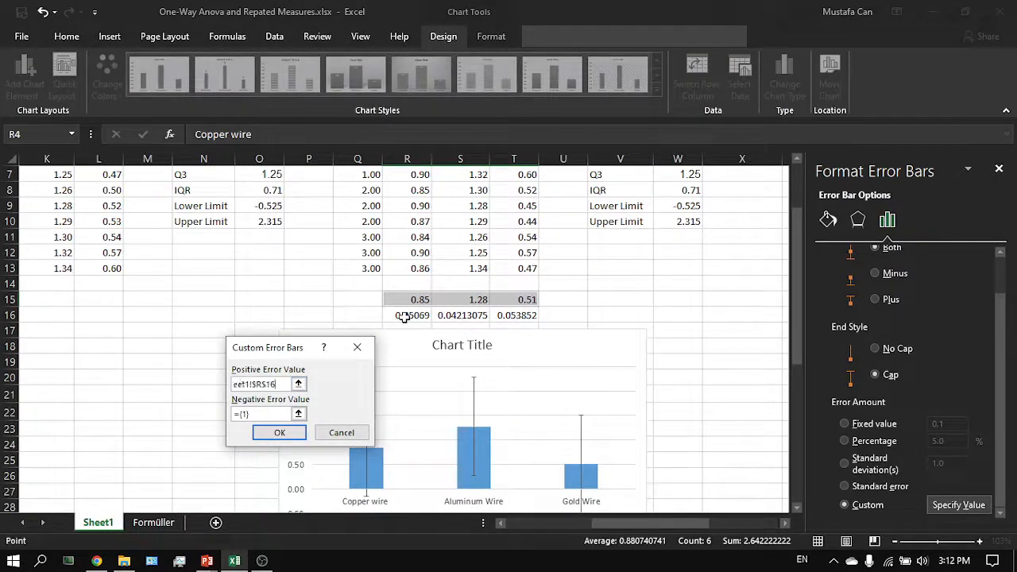
left_click_drag(404, 317, 520, 316)
left_click(267, 419)
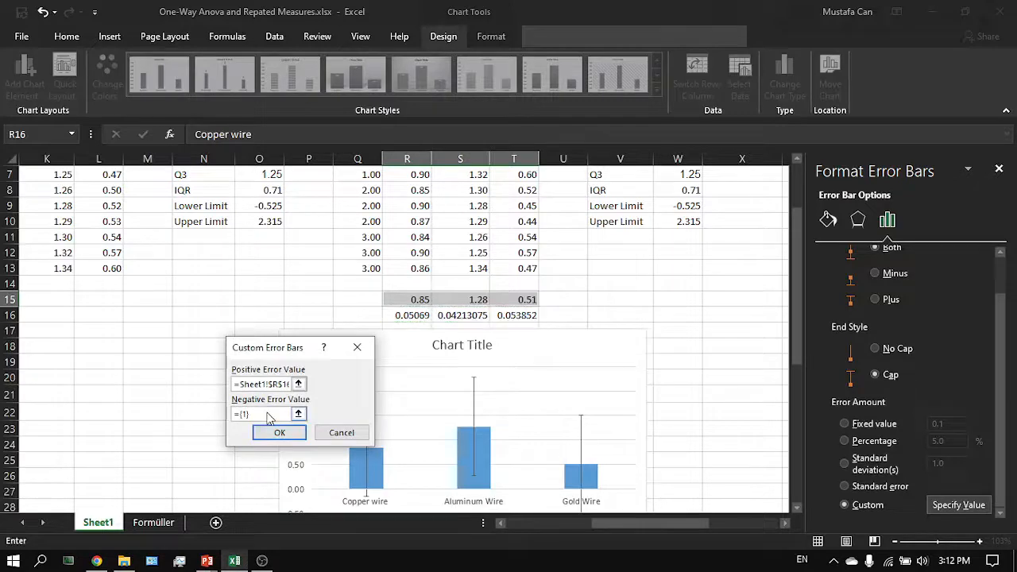
left_click_drag(393, 321, 520, 316)
key("Return")
scroll(524, 314, "down", 2)
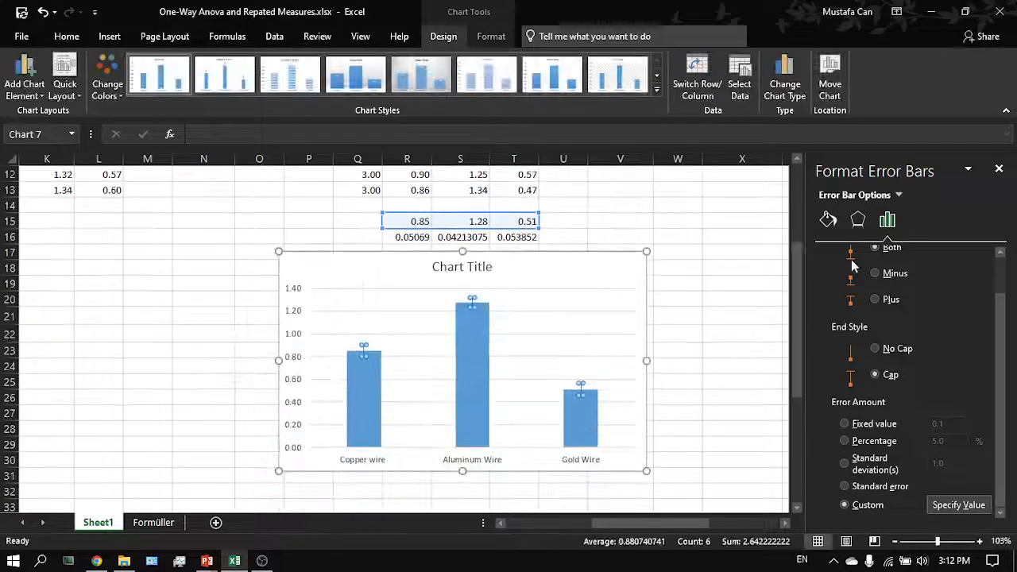
left_click(998, 169)
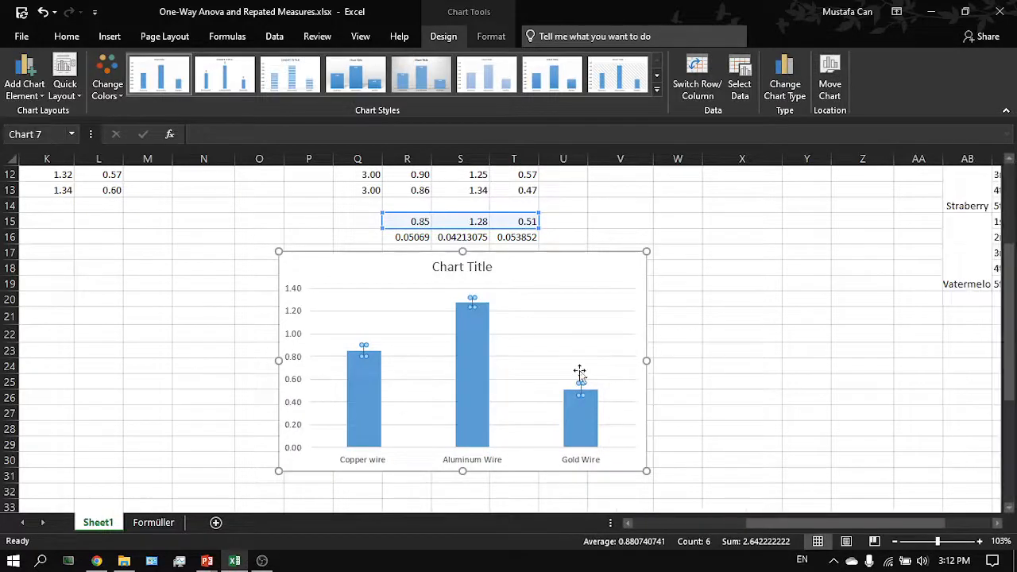
- Zoom in to examine the chart's error bars against the means and standard deviations above
left_click(627, 356)
scroll(659, 345, "up", 3)
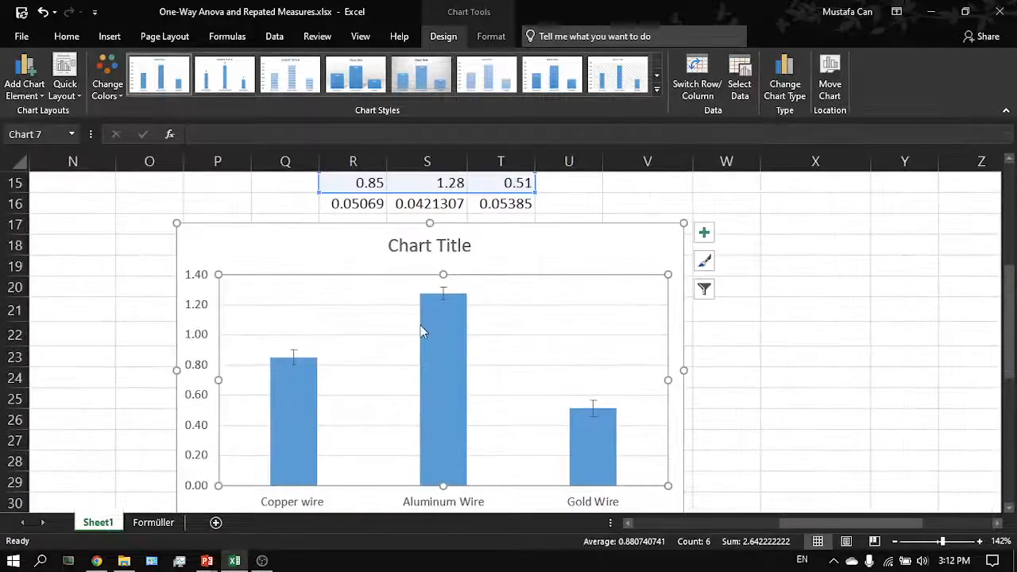
scroll(429, 318, "down", 1)
mouse_move(446, 288)
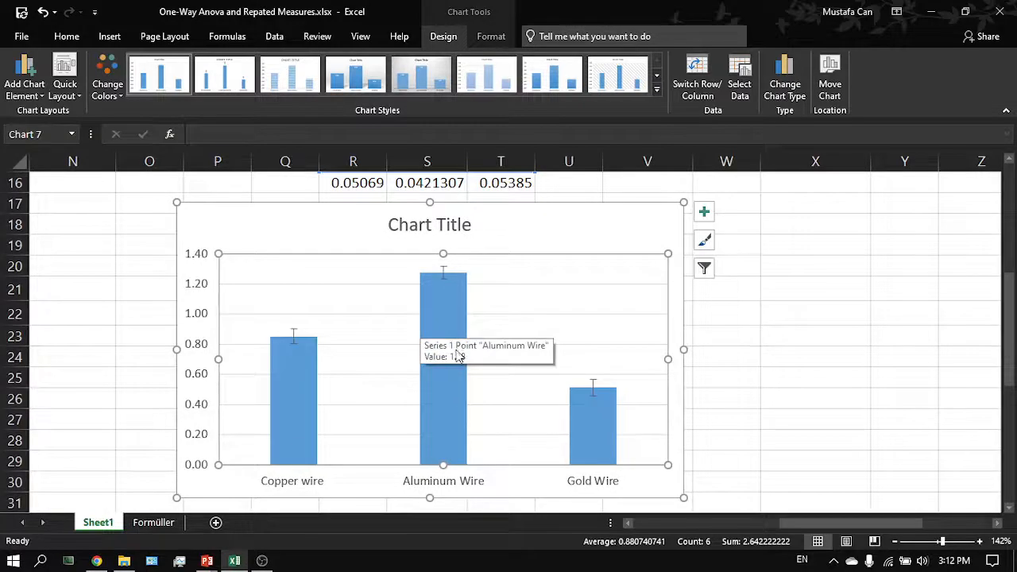
scroll(439, 405, "up", 2)
scroll(485, 314, "up", 2)
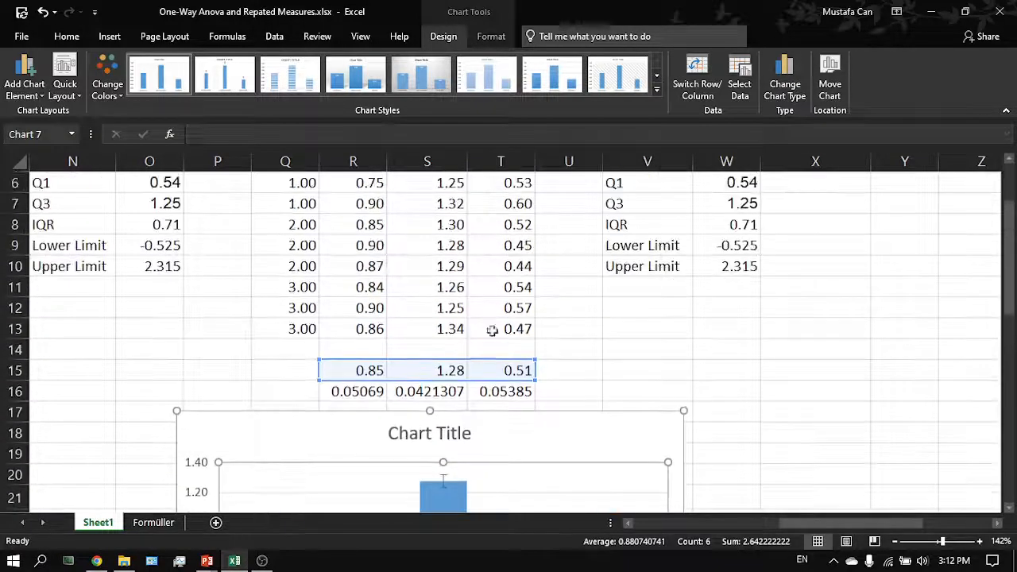
scroll(526, 365, "down", 2)
scroll(524, 363, "up", 1)
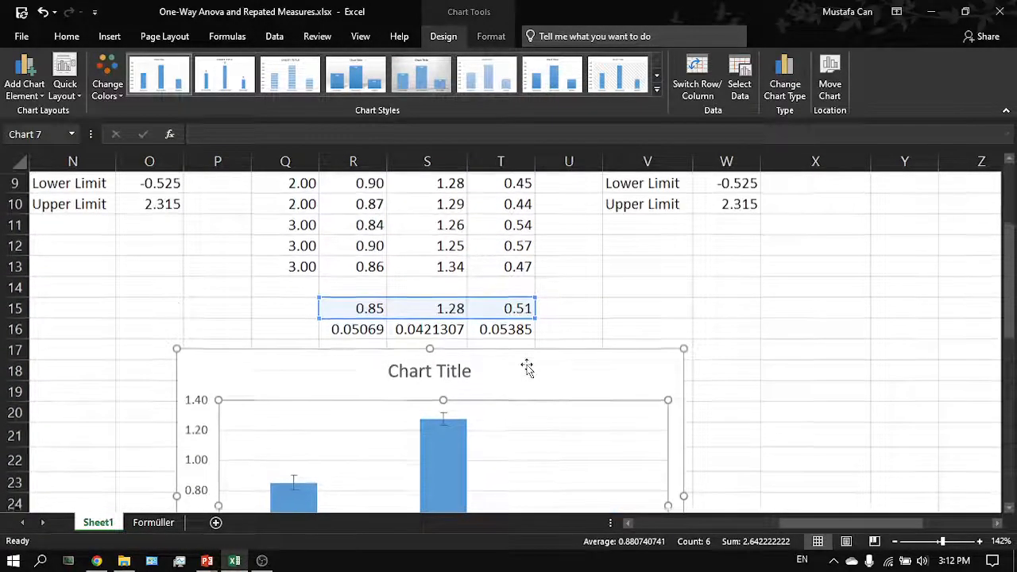
scroll(508, 367, "down", 1)
scroll(495, 265, "up", 3)
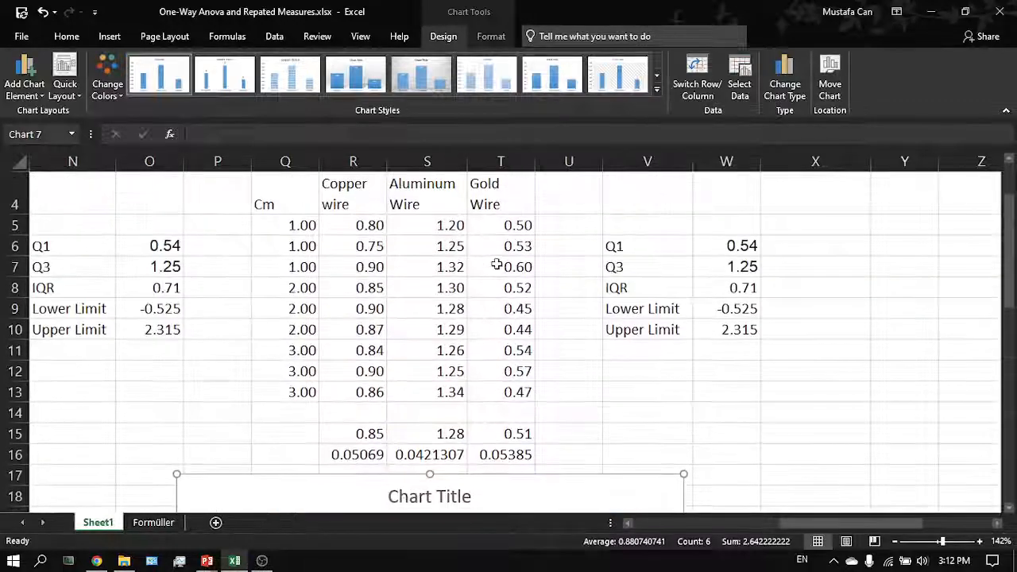
scroll(496, 265, "down", 4)
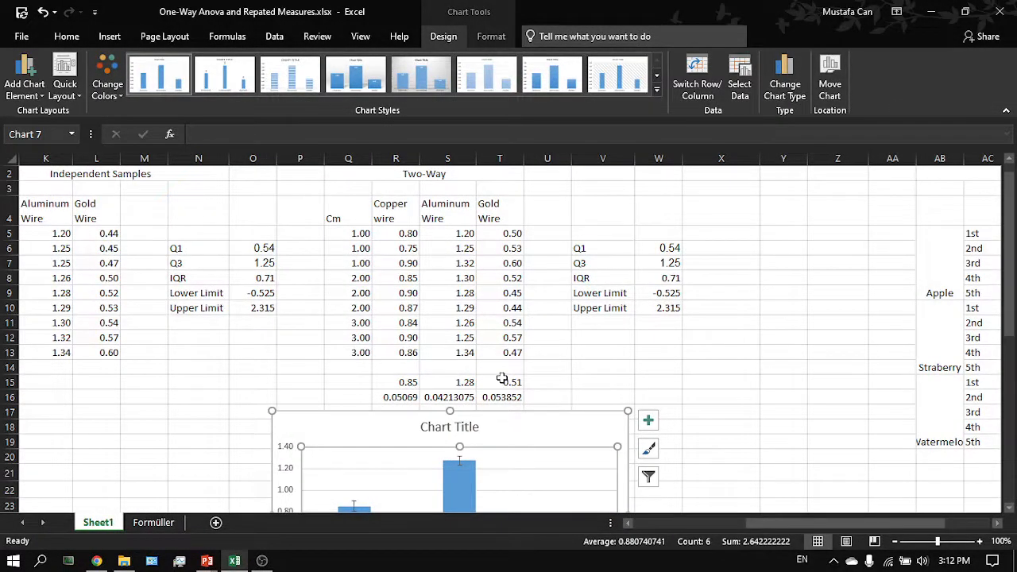
- Review the Two-Way wire data range from R5 to T13
left_click_drag(505, 352, 413, 235)
left_click(413, 236)
scroll(504, 357, "down", 3)
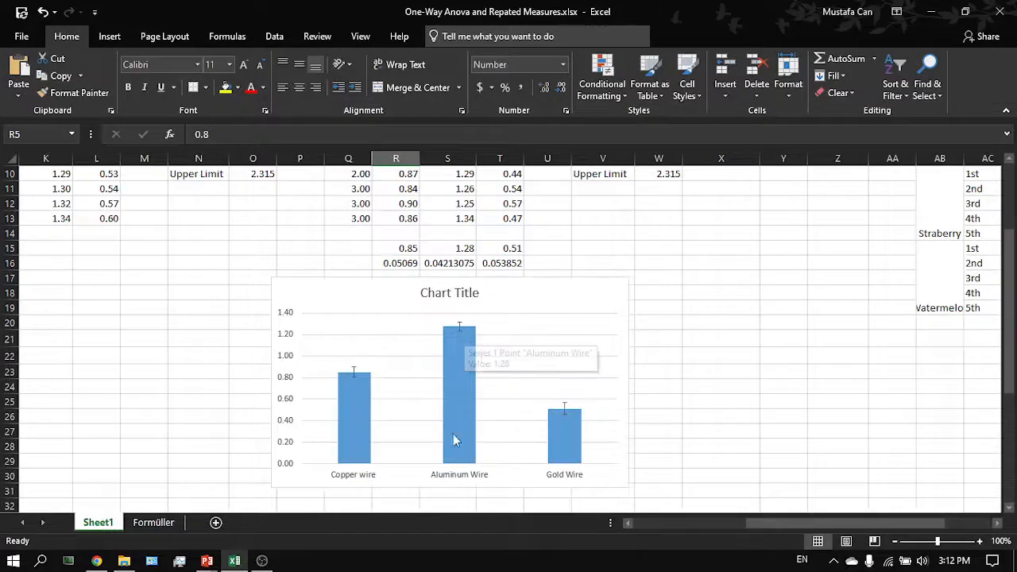
scroll(487, 364, "up", 3)
left_click_drag(505, 367, 411, 247)
left_click(411, 247)
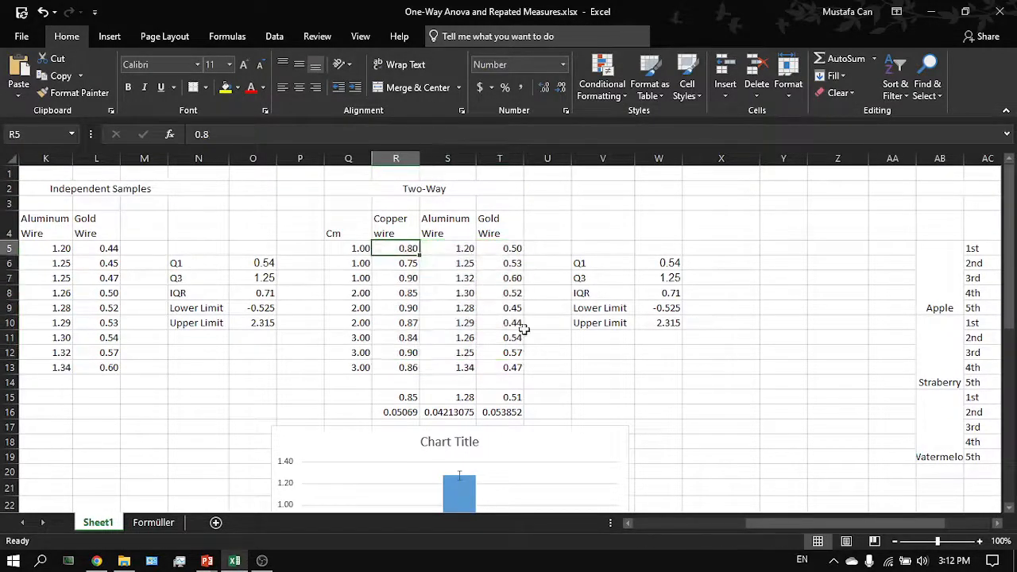
left_click_drag(517, 358, 513, 371)
left_click(517, 374)
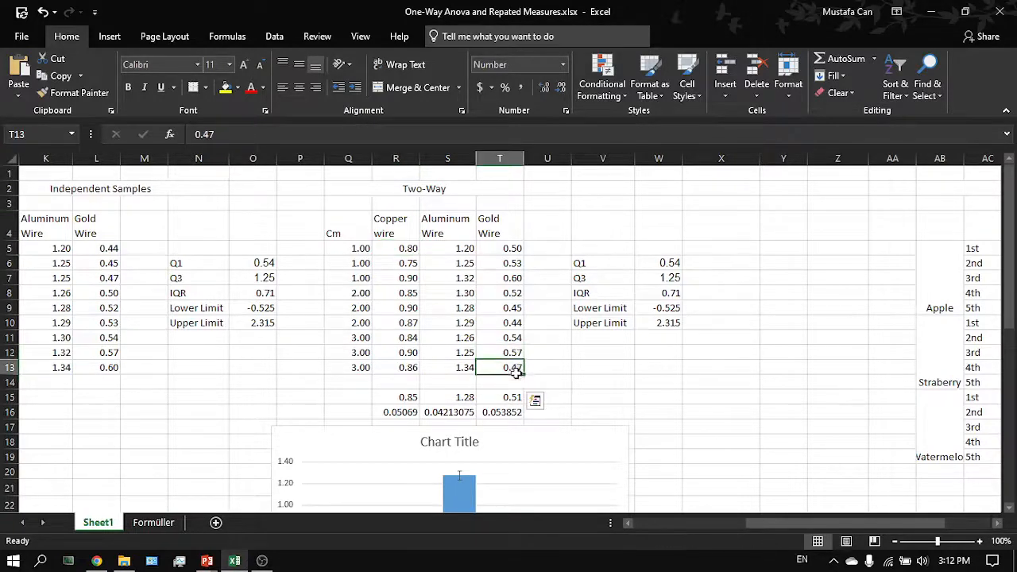
- Inspect the chart's bar values and the error bar note further down the sheet
scroll(516, 377, "down", 3)
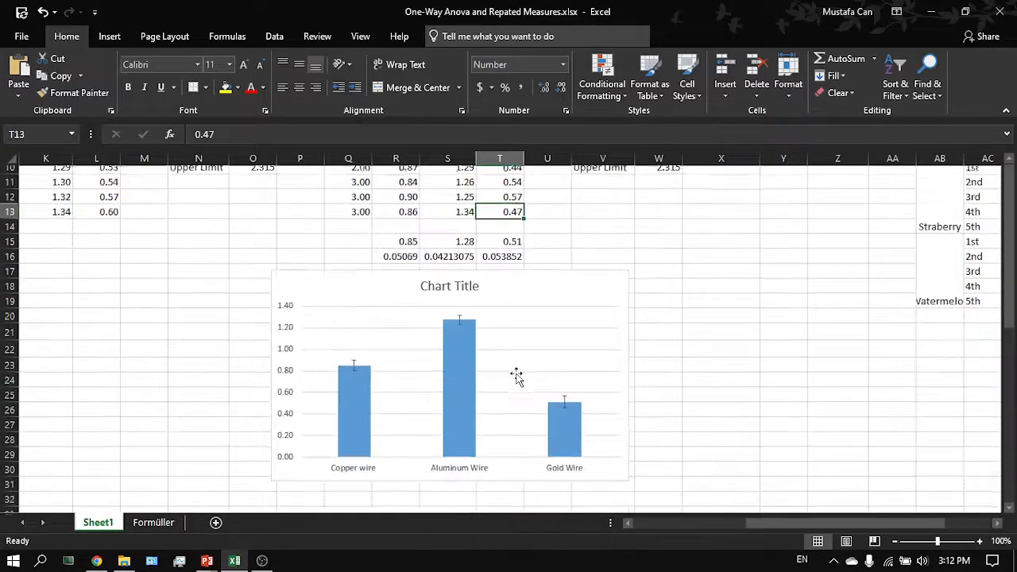
scroll(470, 328, "up", 1)
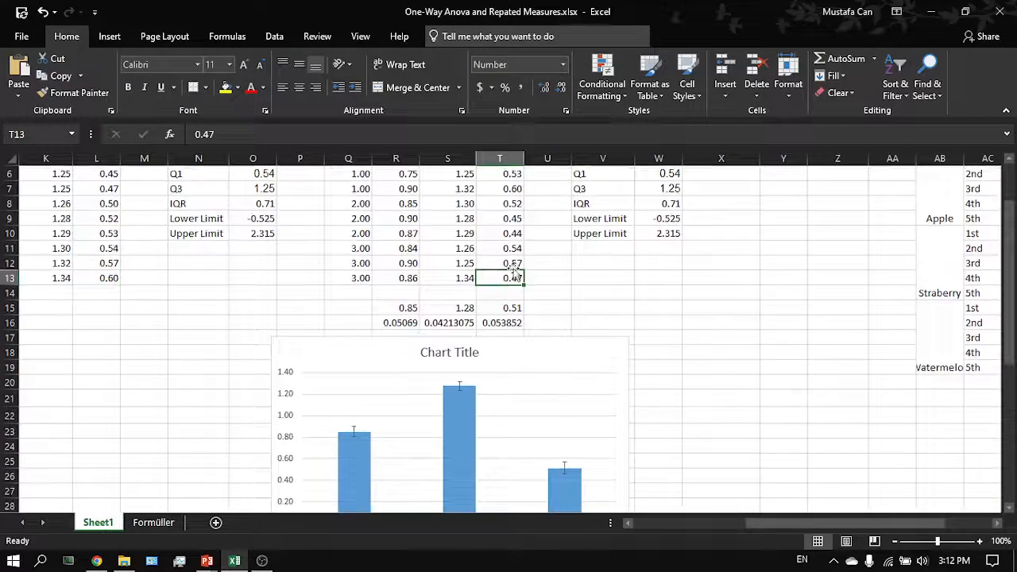
scroll(513, 278, "down", 2)
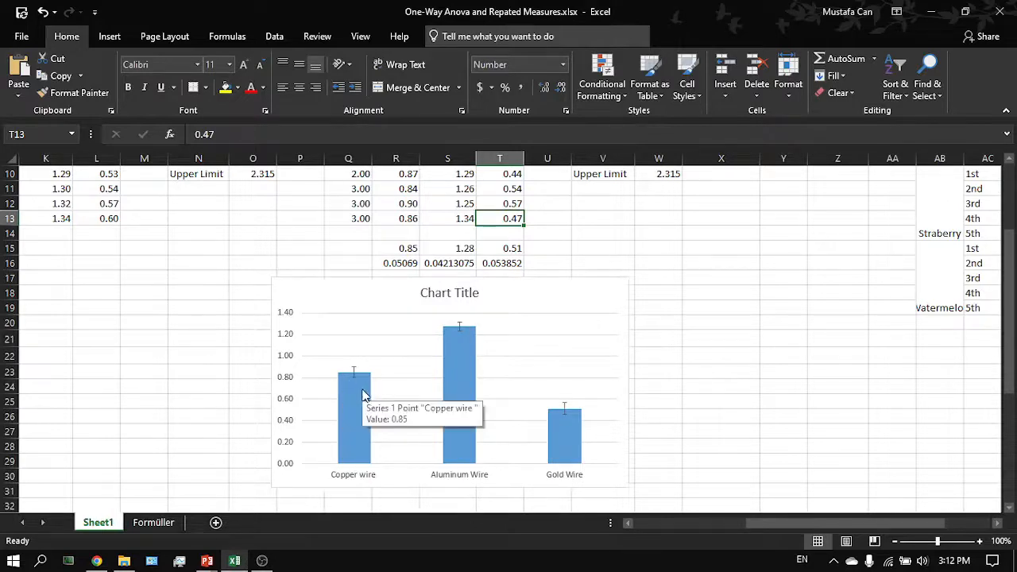
mouse_move(558, 437)
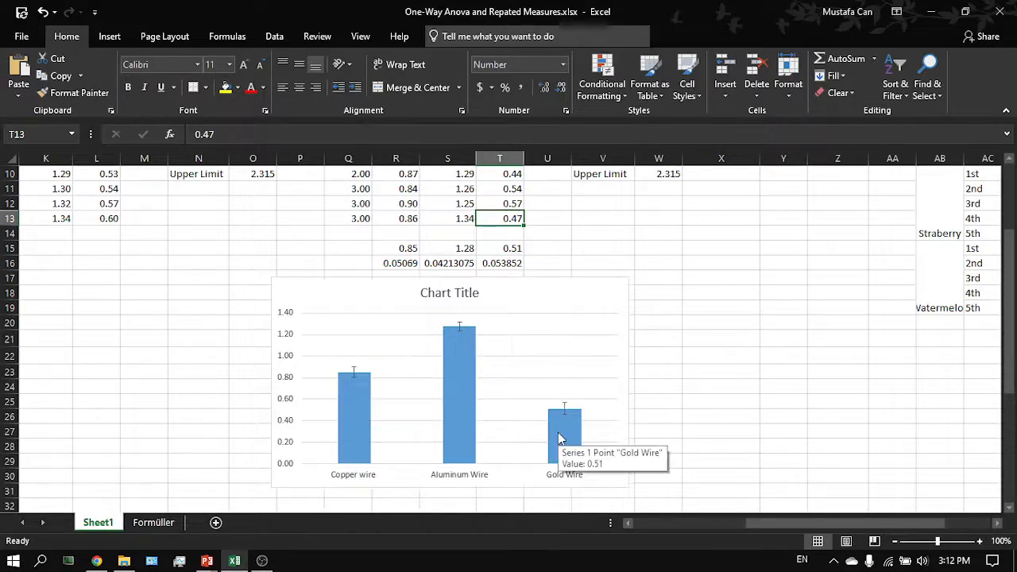
scroll(559, 437, "up", 1)
scroll(558, 437, "up", 1)
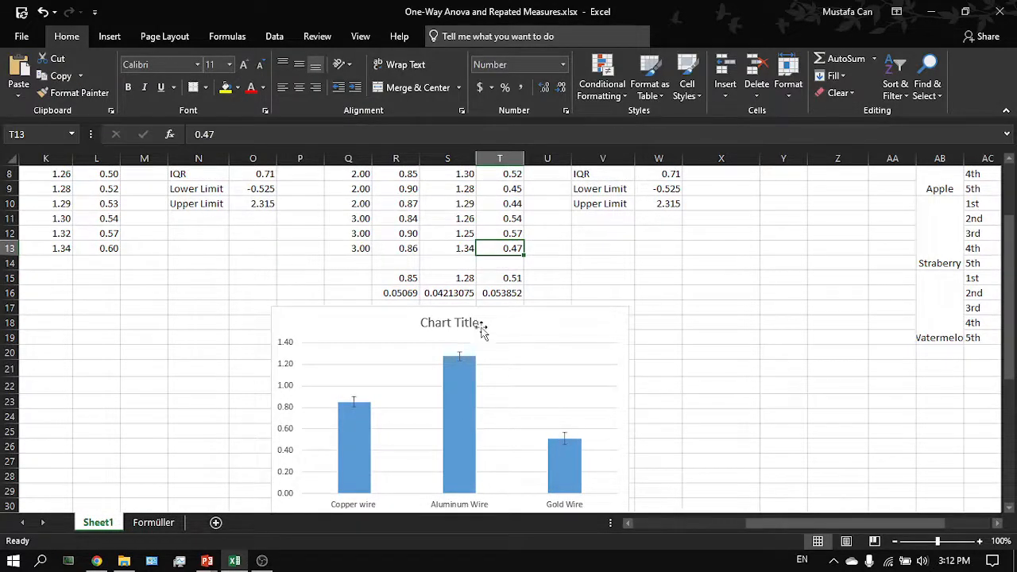
scroll(463, 358, "up", 1, "ctrl")
scroll(463, 358, "down", 10)
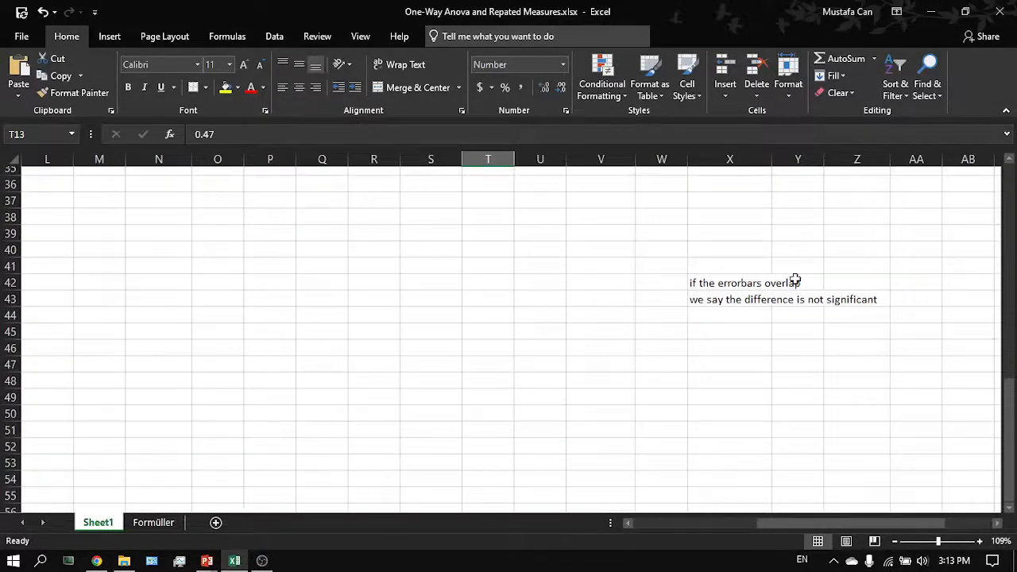
- Zoom out to view the error-bar chart alongside the Independent Samples, Two-Way and MANOVA data tables
scroll(794, 278, "up", 7)
scroll(794, 278, "up", 4)
scroll(794, 278, "down", 2)
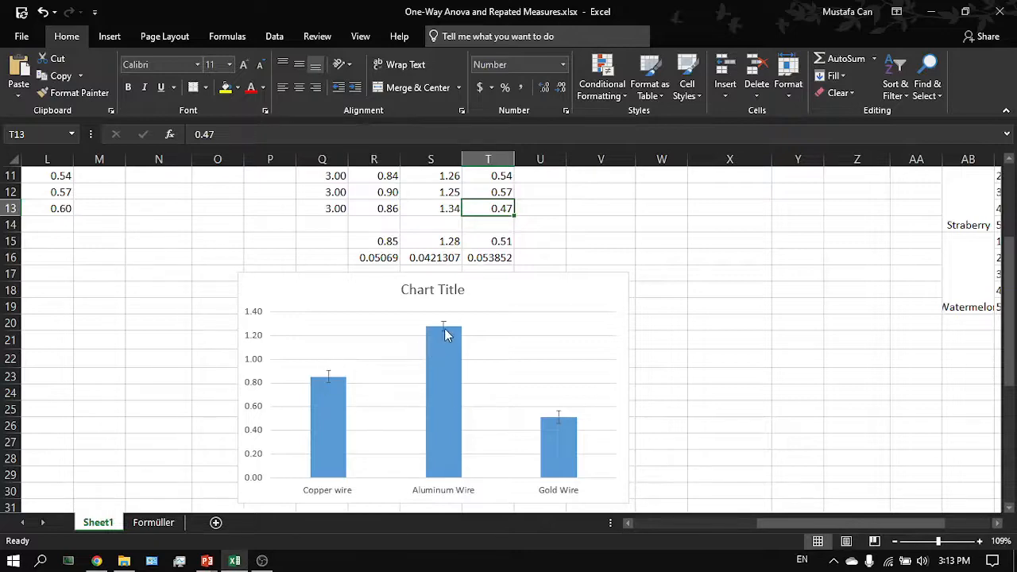
left_click(563, 301)
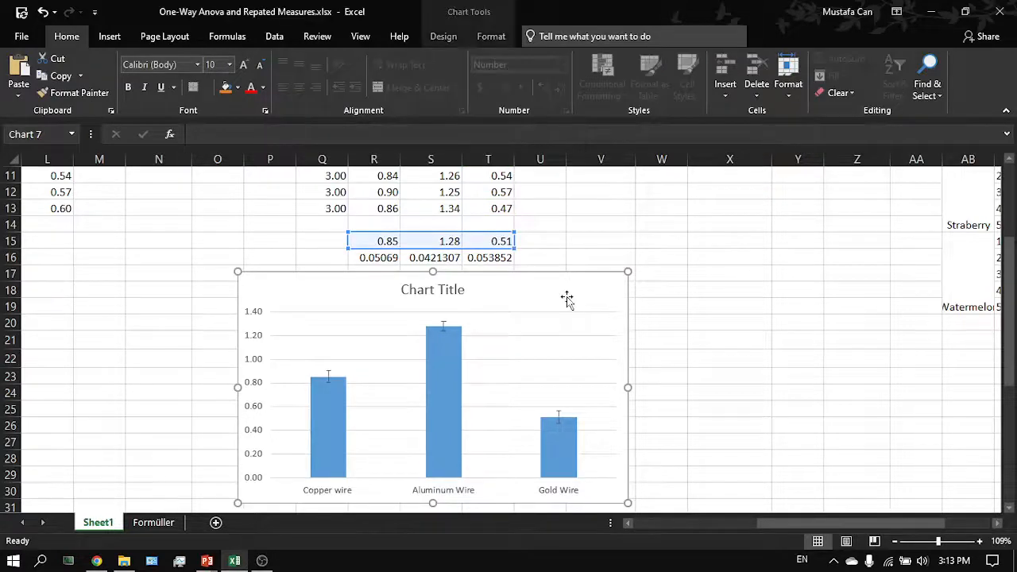
scroll(566, 299, "down", 3, "ctrl")
scroll(566, 298, "down", 1, "ctrl")
scroll(377, 393, "left", 2)
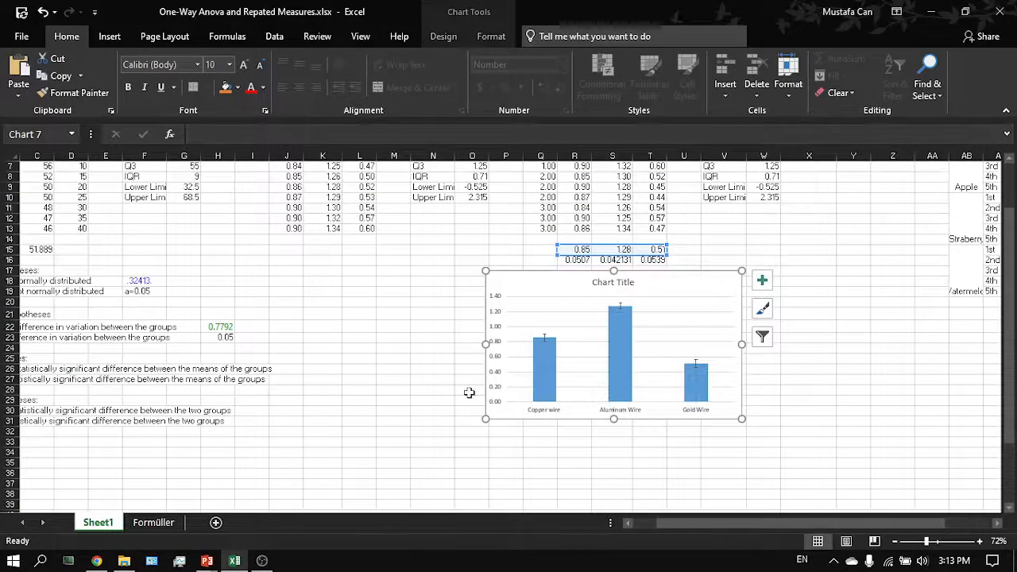
scroll(470, 381, "up", 2)
scroll(468, 392, "right", 3)
left_click(699, 352)
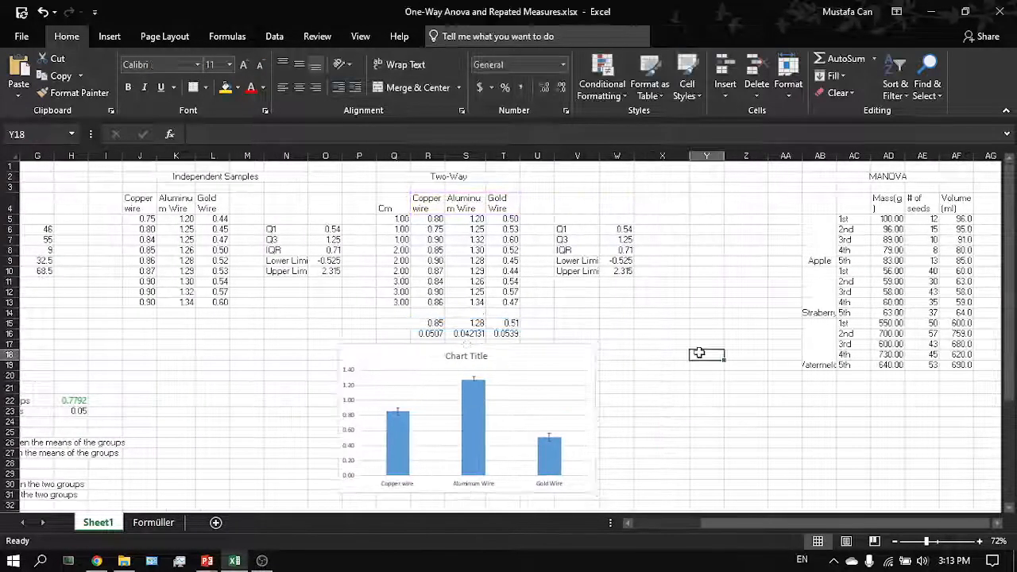
scroll(699, 352, "down", 2)
scroll(610, 361, "up", 2)
scroll(610, 361, "right", 1)
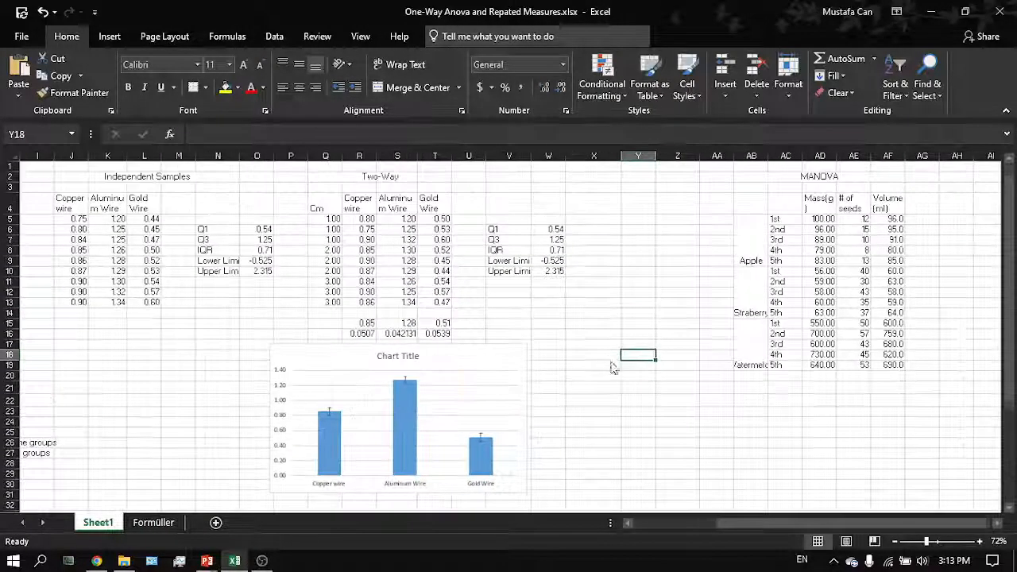
- Switch from the spreadsheet to another open application window
key("alt+Tab")
key("Tab")
key("Tab")
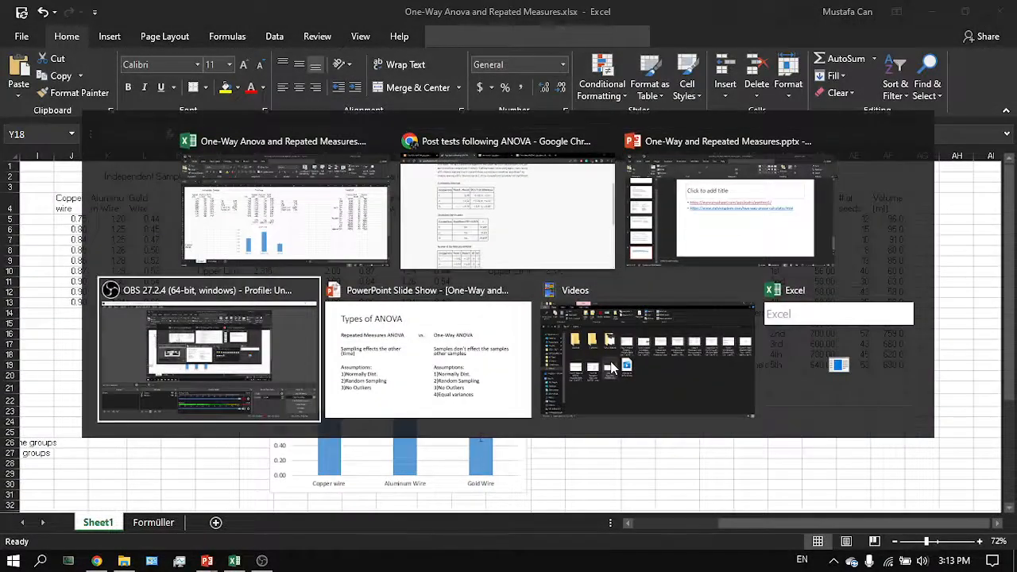